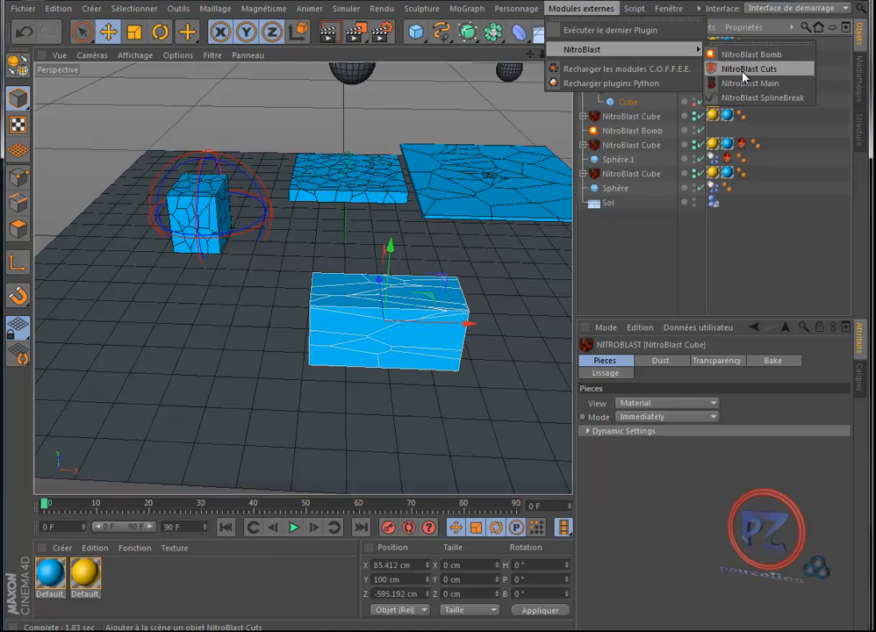
Play the bomb explosion of the upright fractured block and return the animation to its first frame
{"action": "left_click", "coordinate": [458, 2]}
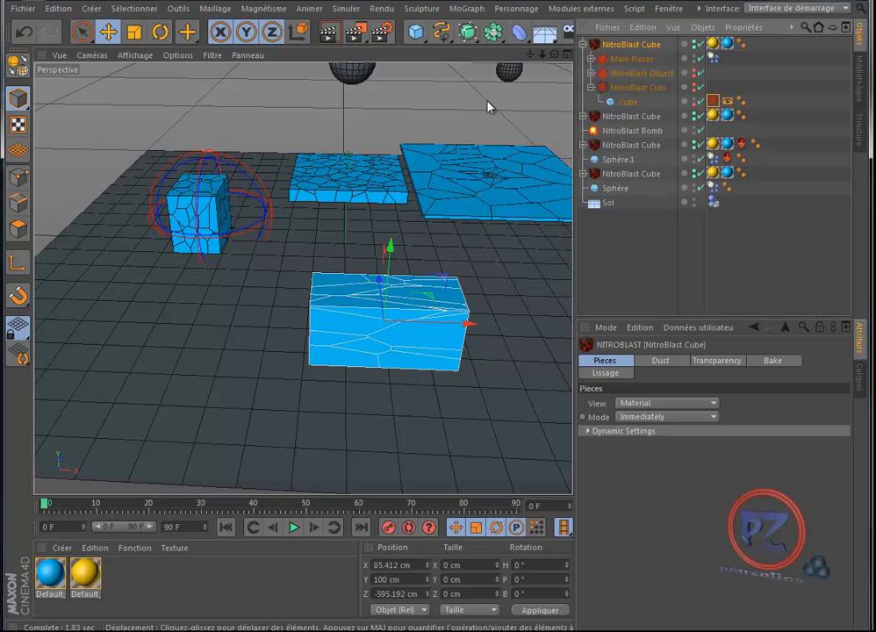
{"action": "scroll", "coordinate": [297, 247], "scroll_direction": "up", "scroll_amount": 6}
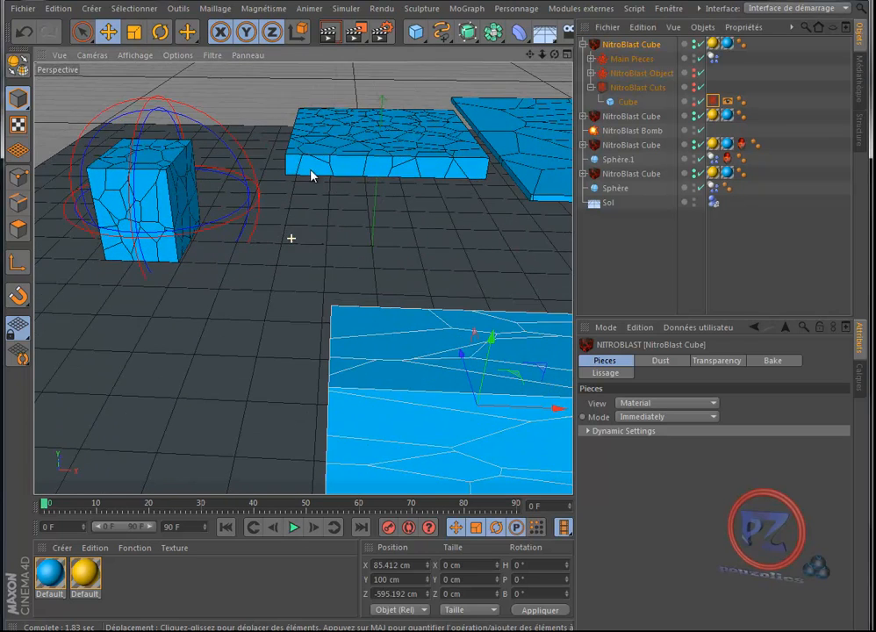
{"action": "mouse_move", "coordinate": [440, 266]}
{"action": "middle_mouse_down", "text": "alt"}
{"action": "mouse_move", "coordinate": [452, 266]}
{"action": "mouse_move", "coordinate": [442, 267]}
{"action": "middle_mouse_up", "text": "alt"}
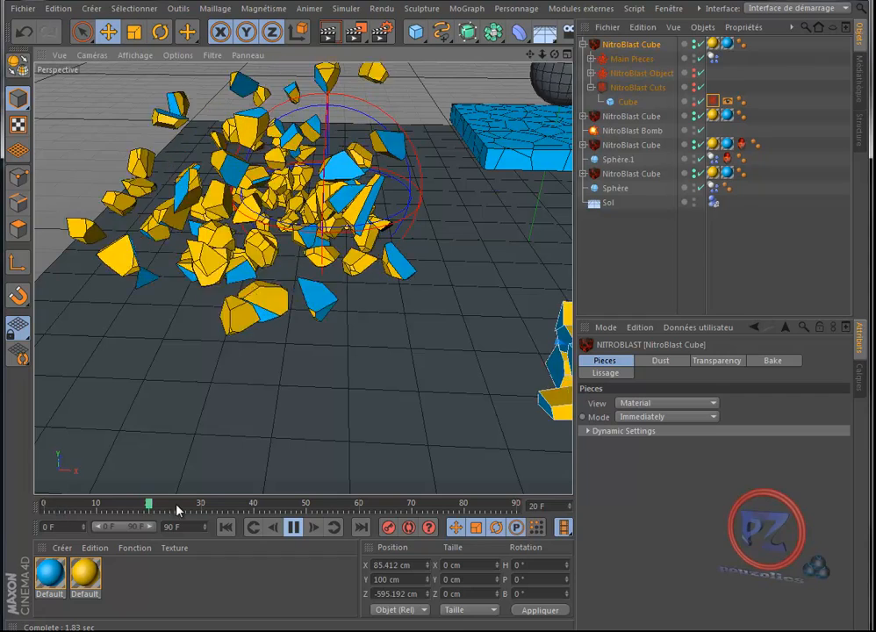
{"action": "left_click", "coordinate": [295, 528]}
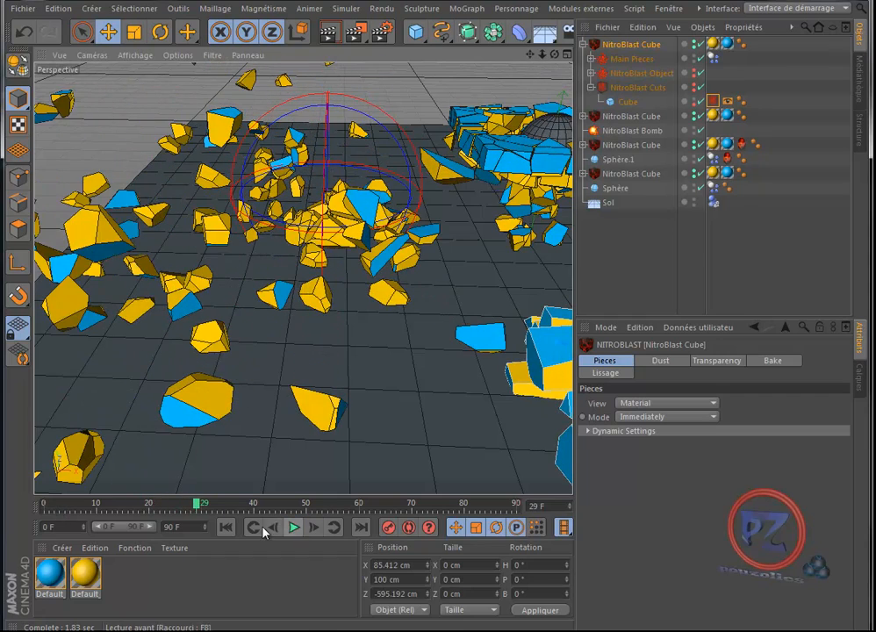
{"action": "left_click", "coordinate": [224, 527]}
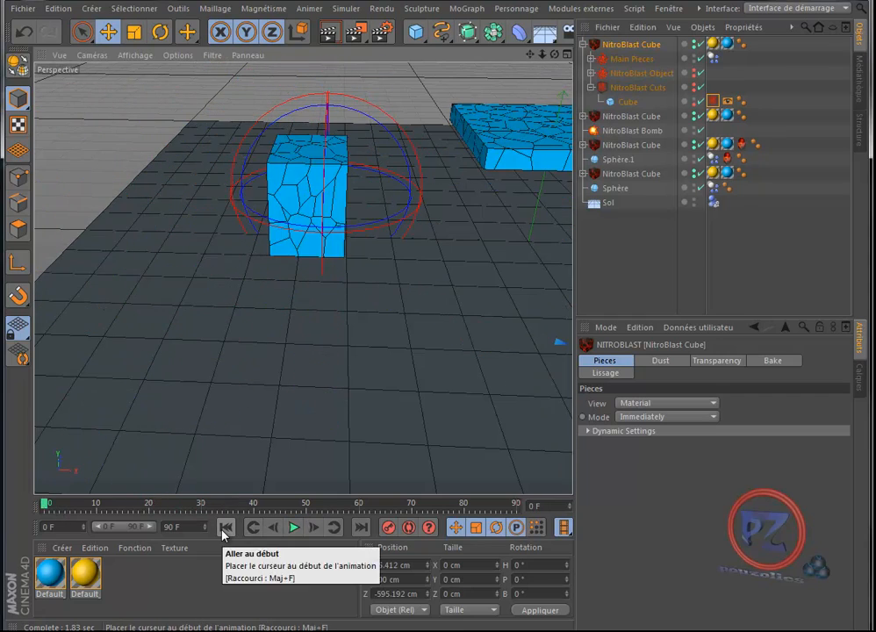
Play the simulation of the sphere smashing the small fractured slab and rewind to the first frame
{"action": "left_click_drag", "start_coordinate": [530, 55], "coordinate": [440, 268]}
{"action": "left_click_drag", "start_coordinate": [531, 55], "coordinate": [435, 257]}
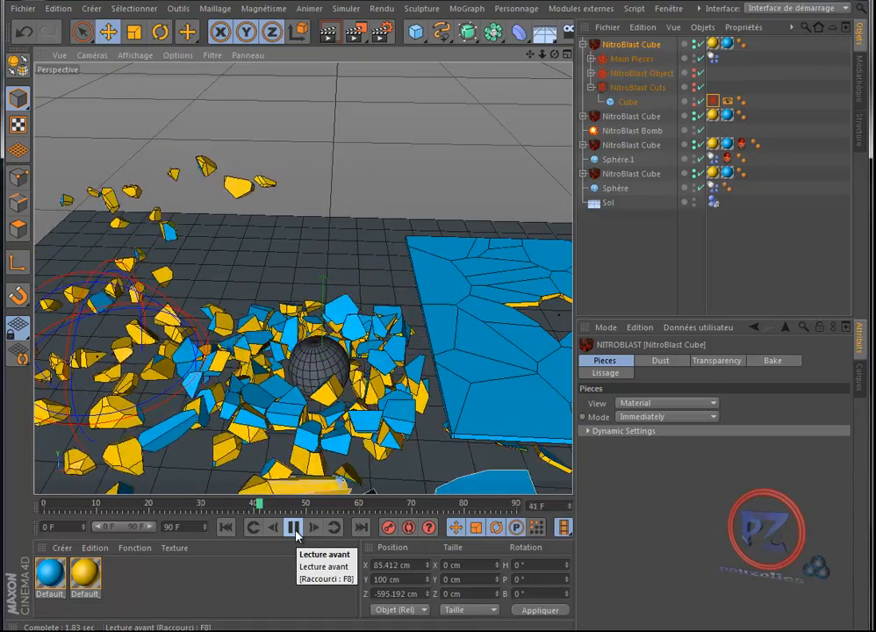
{"action": "left_click", "coordinate": [296, 533]}
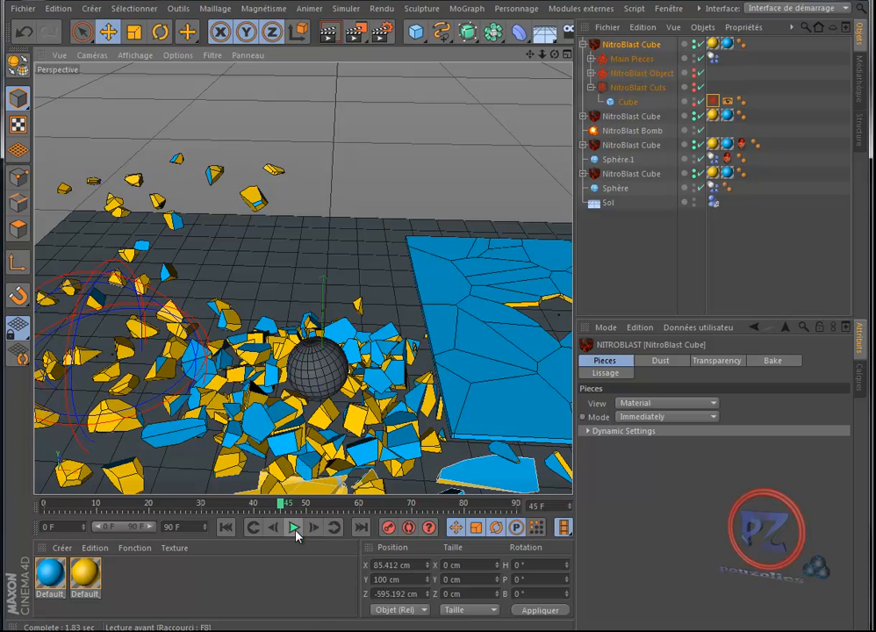
{"action": "left_click", "coordinate": [225, 527]}
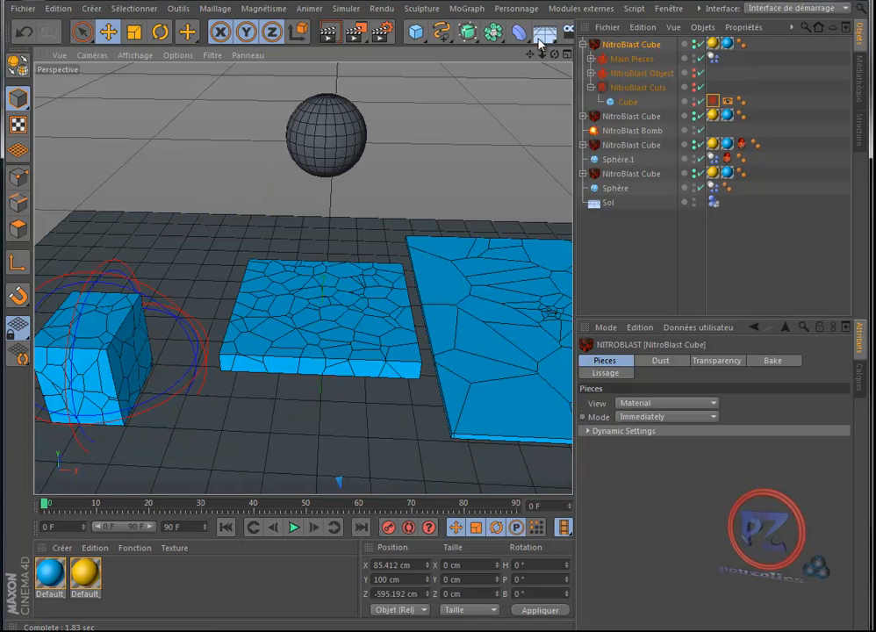
Play the simulation of the sphere hitting the large thin slab and return to the first frame
{"action": "left_click_drag", "start_coordinate": [530, 54], "coordinate": [438, 269]}
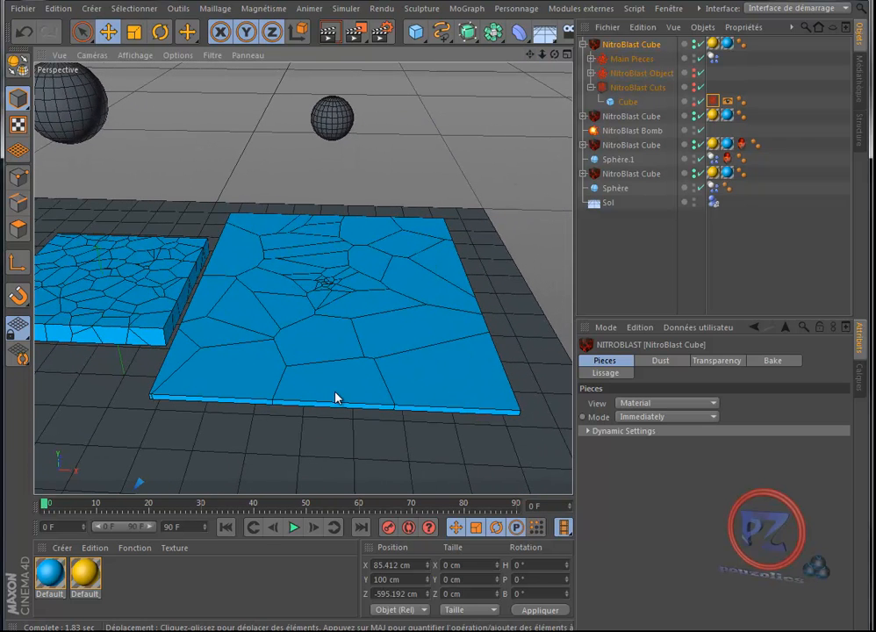
{"action": "left_click", "coordinate": [294, 529]}
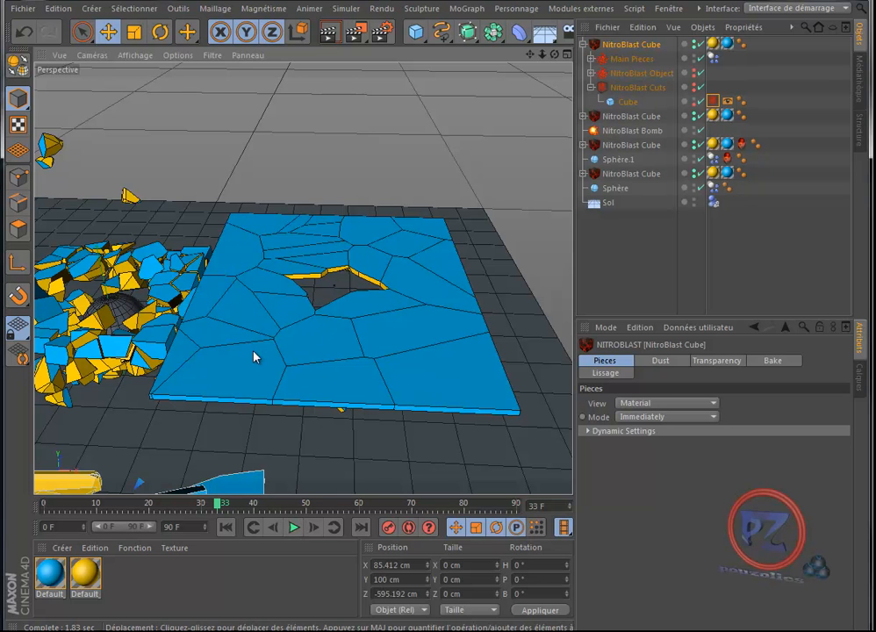
{"action": "left_click", "coordinate": [226, 527]}
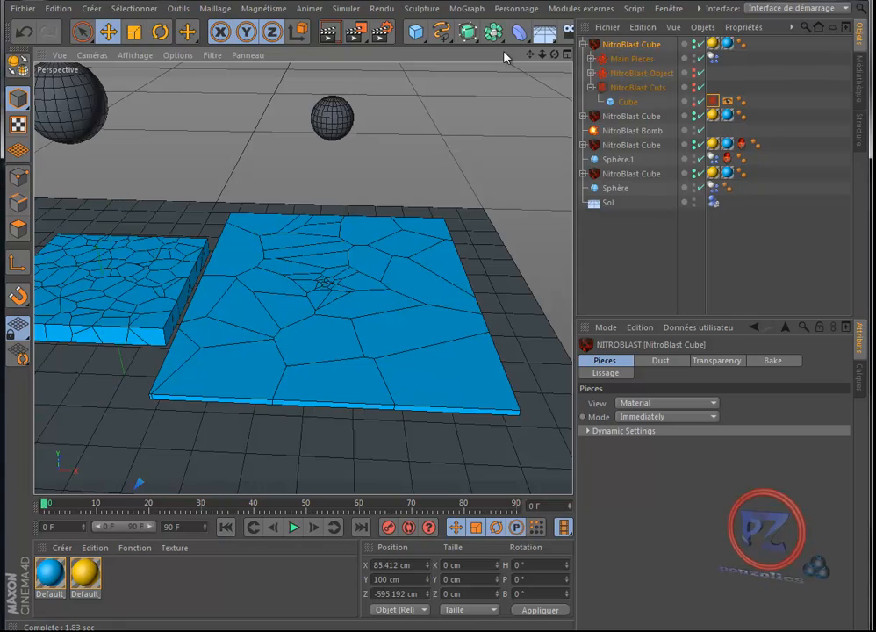
Inspect the front fractured block's pieces and NitroBlast hierarchy, as well as the NitroBlast Bomb's settings
{"action": "left_click_drag", "start_coordinate": [529, 53], "coordinate": [440, 268]}
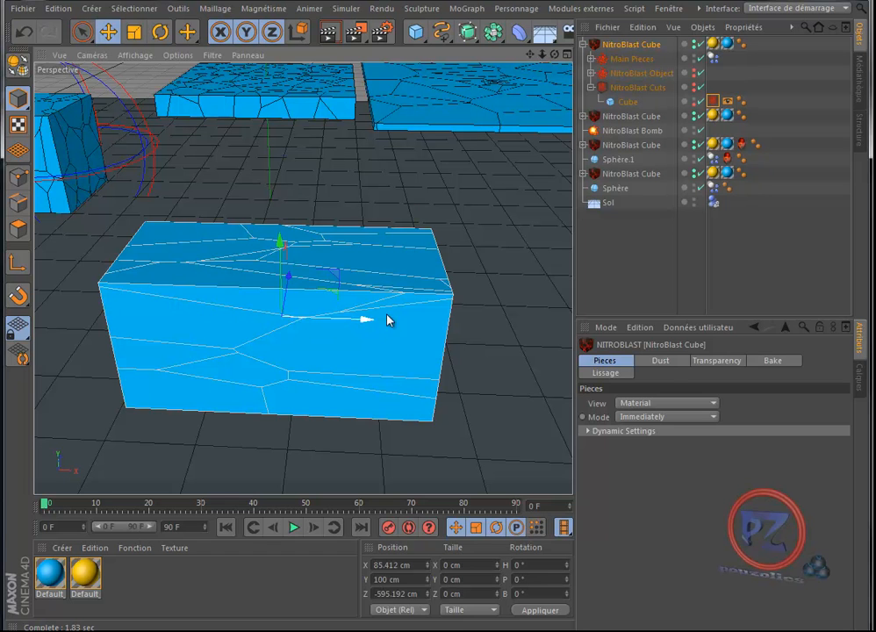
{"action": "left_click", "coordinate": [359, 357]}
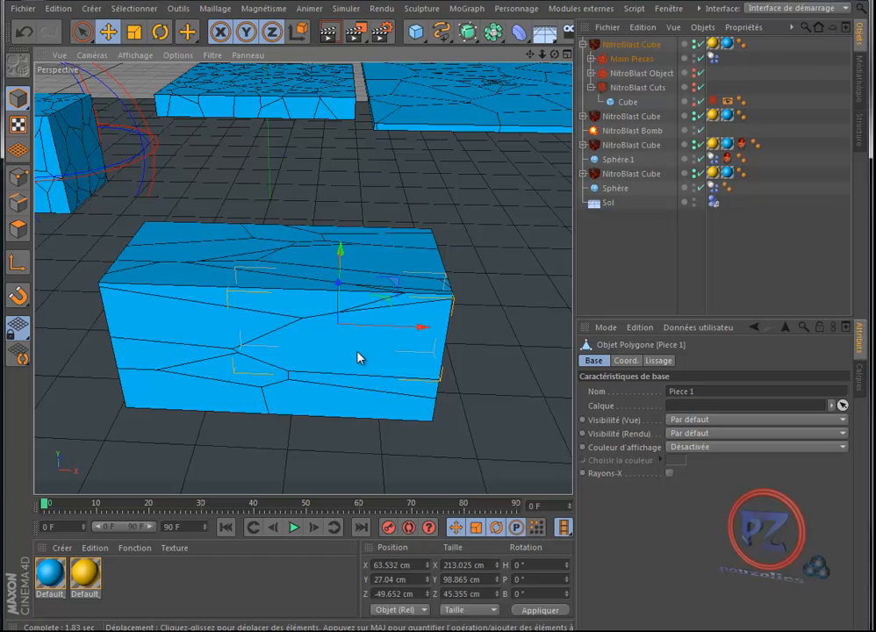
{"action": "left_click", "coordinate": [631, 46]}
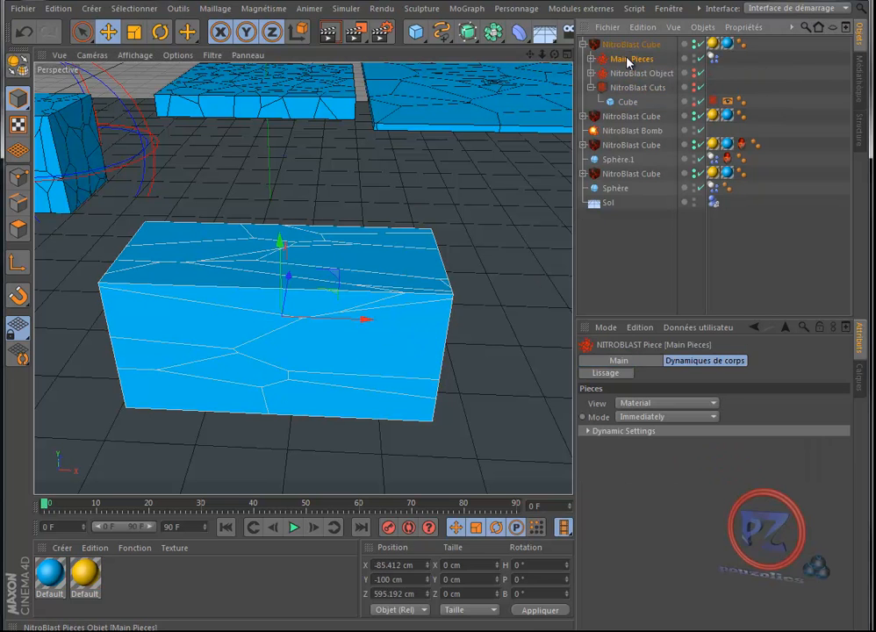
{"action": "left_click", "coordinate": [628, 60]}
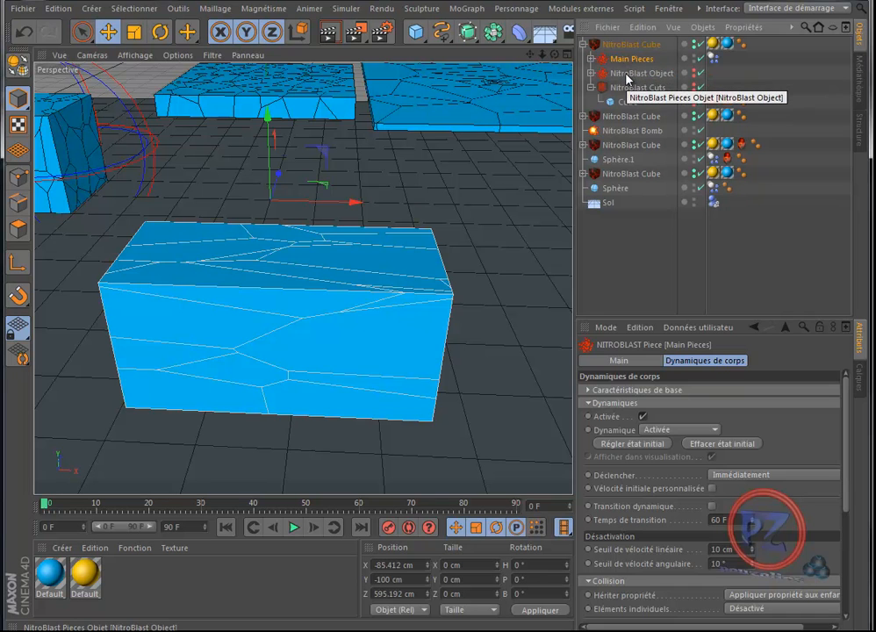
{"action": "left_click", "coordinate": [626, 74]}
{"action": "left_click", "coordinate": [622, 117]}
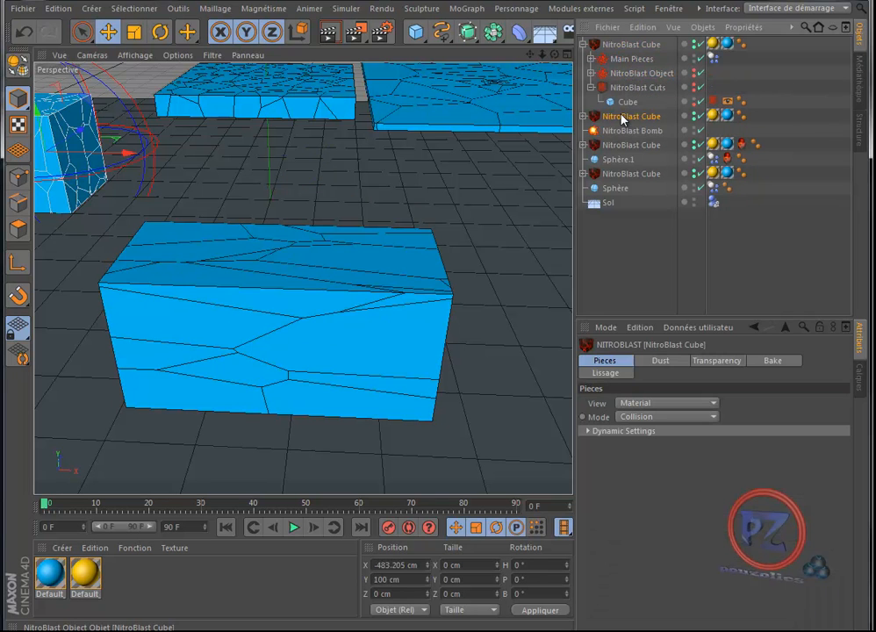
{"action": "left_click", "coordinate": [626, 131]}
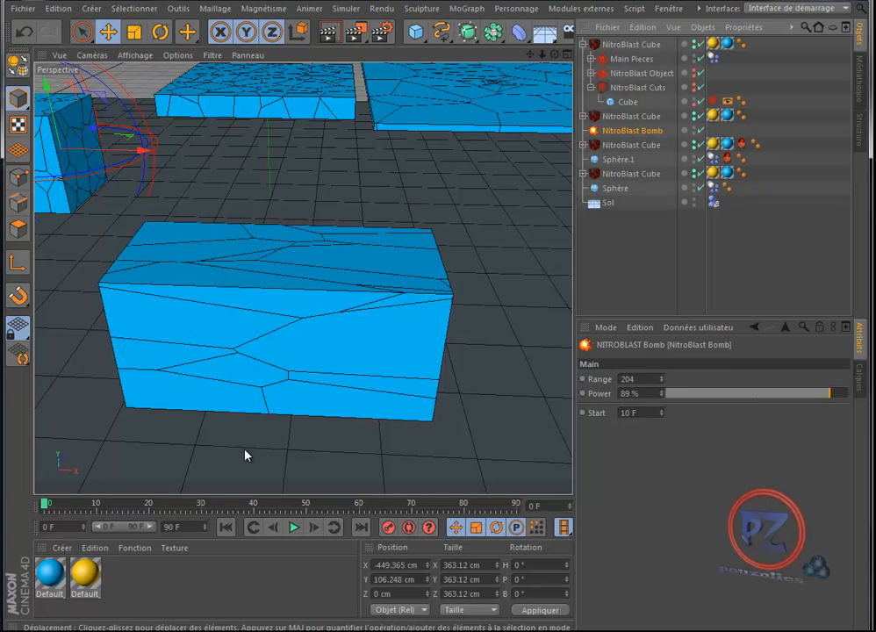
Play the collapse of the front fractured block and rewind the animation to the start
{"action": "left_click", "coordinate": [294, 530]}
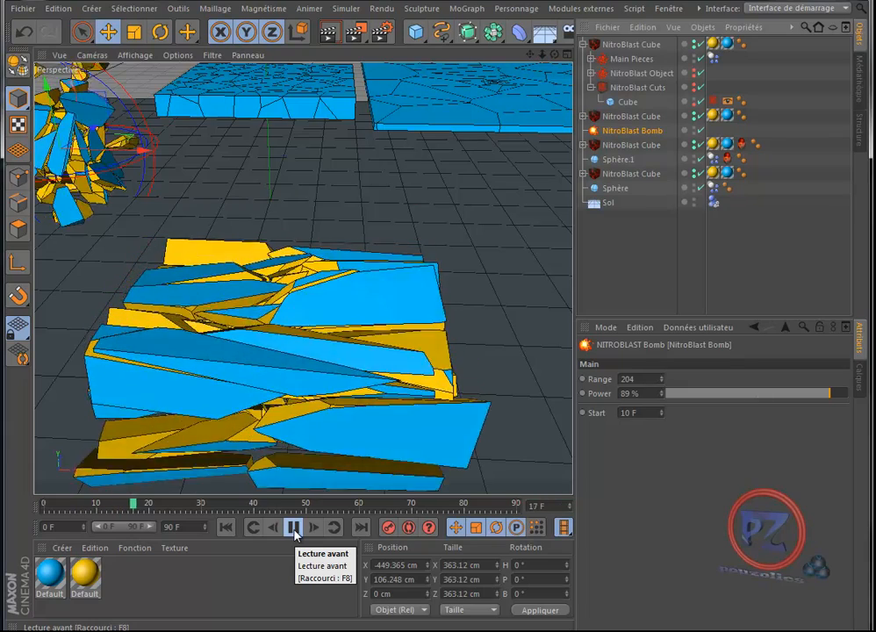
{"action": "left_click", "coordinate": [294, 529]}
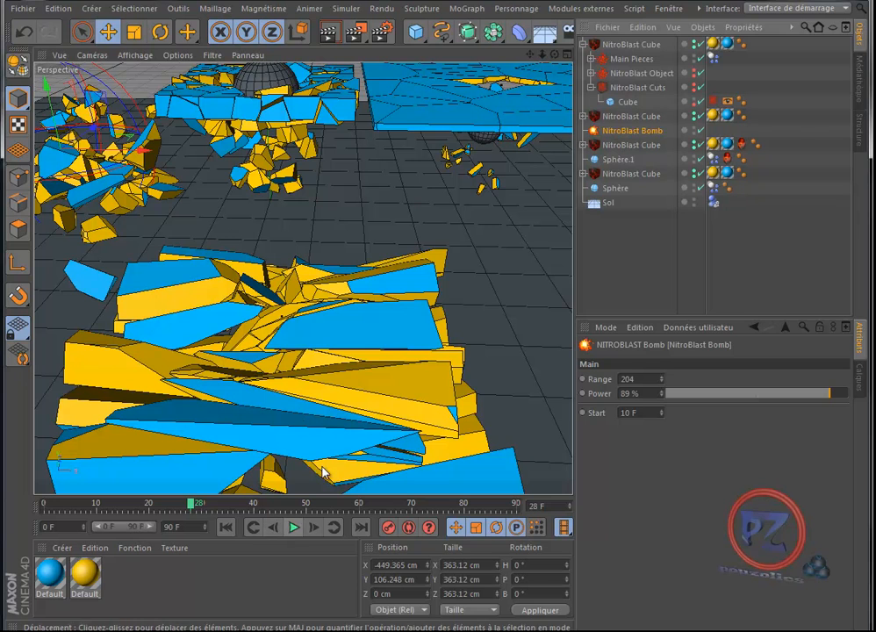
{"action": "left_click", "coordinate": [225, 528]}
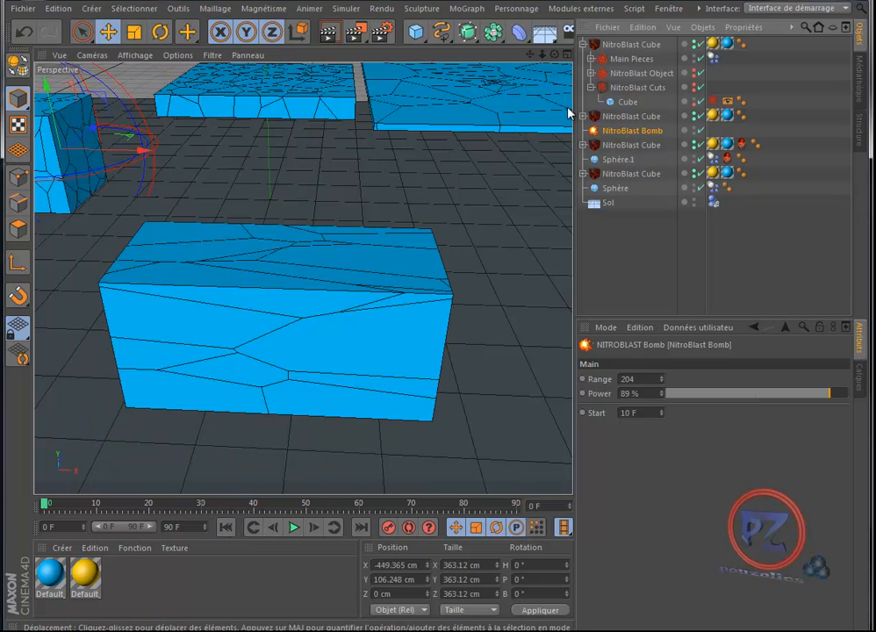
Delete all the demonstration objects from the scene, keeping the two materials
{"action": "middle_click_drag", "start_coordinate": [430, 271], "coordinate": [477, 270], "text": "alt"}
{"action": "left_click_drag", "start_coordinate": [476, 270], "coordinate": [438, 272], "text": "alt"}
{"action": "middle_click_drag", "start_coordinate": [437, 272], "coordinate": [436, 274], "text": "alt"}
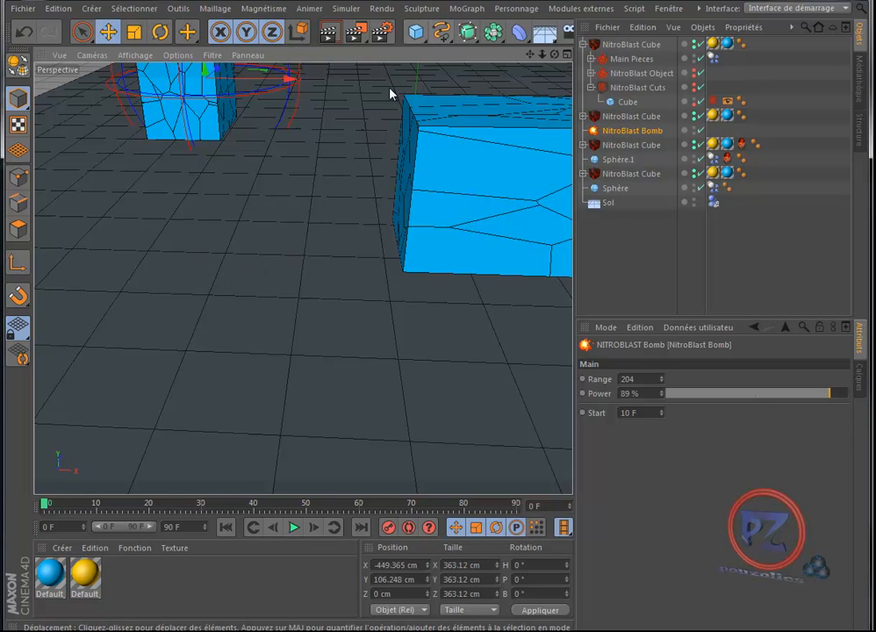
{"action": "key", "text": "ctrl+a"}
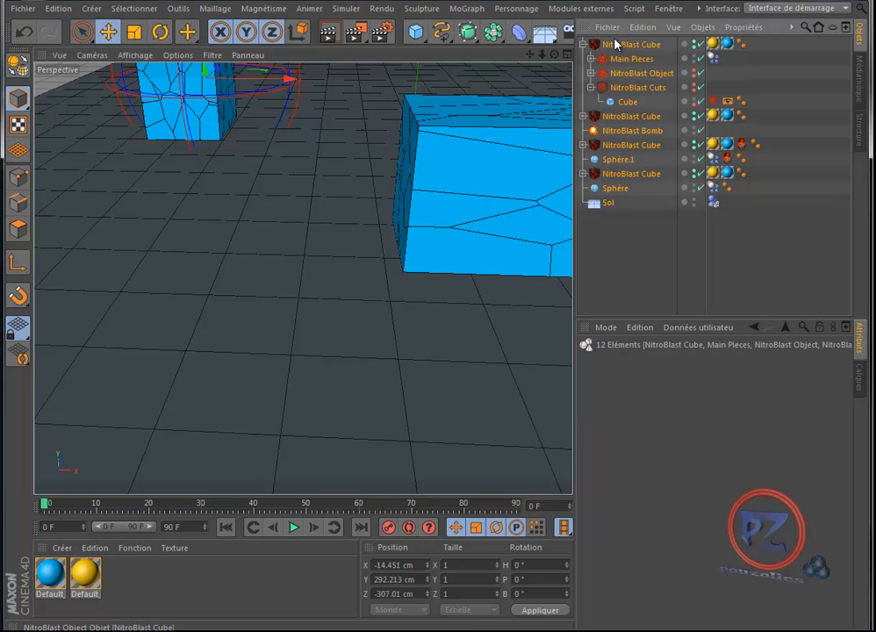
{"action": "key", "text": "Delete"}
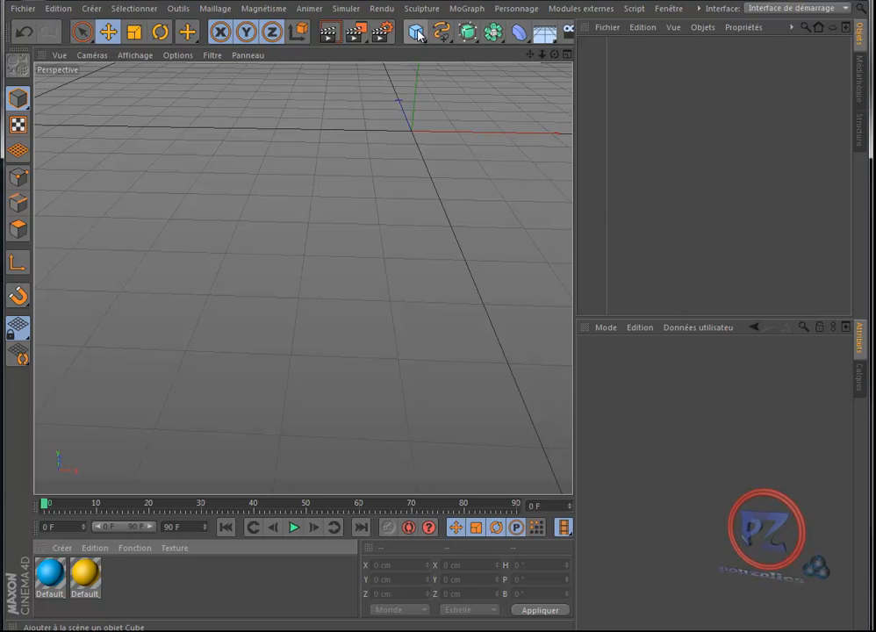
Add a floor object (Sol) and give it a Corps collision simulation tag
{"action": "left_click", "coordinate": [549, 38]}
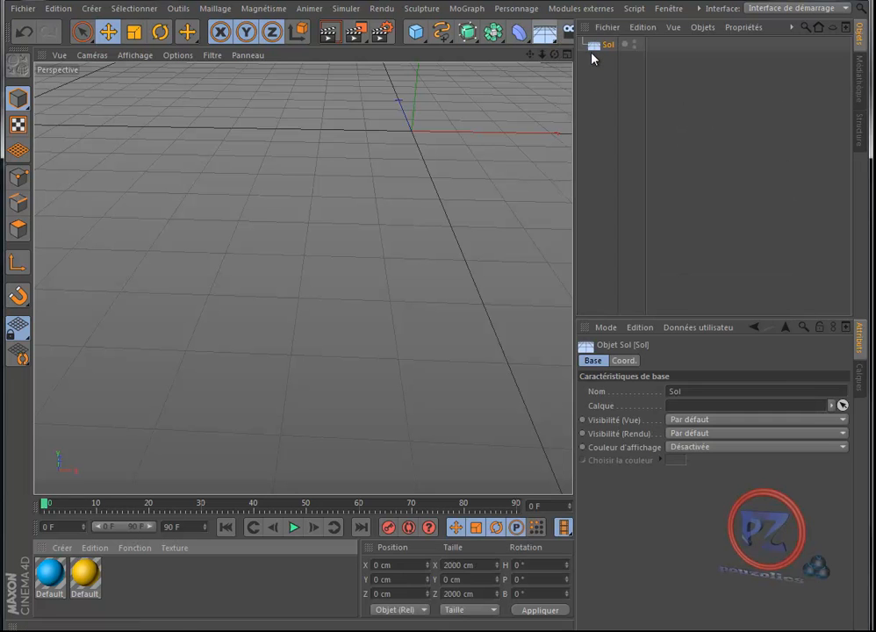
{"action": "left_click", "coordinate": [593, 55]}
{"action": "left_click_drag", "start_coordinate": [531, 54], "coordinate": [446, 279]}
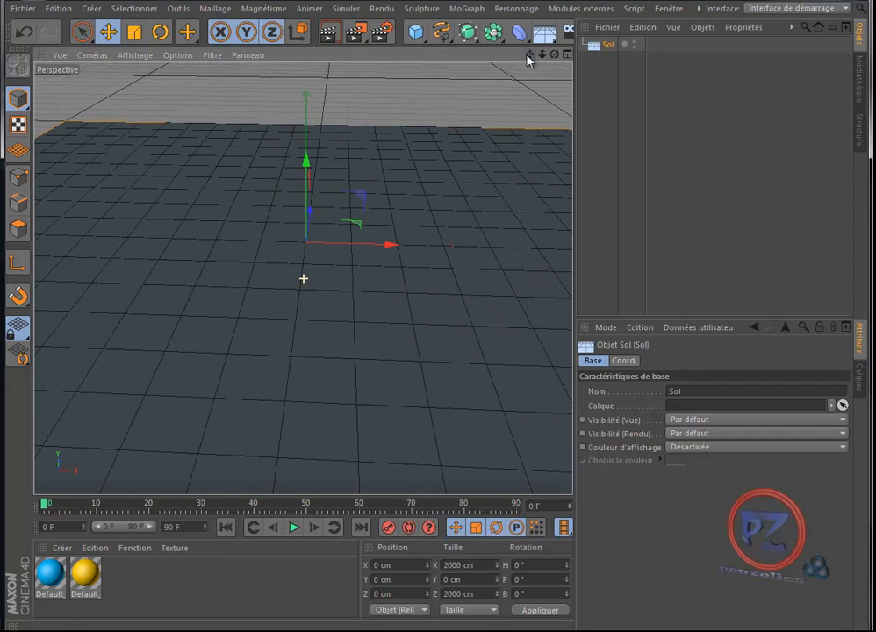
{"action": "right_click", "coordinate": [606, 48]}
{"action": "mouse_move", "coordinate": [665, 175]}
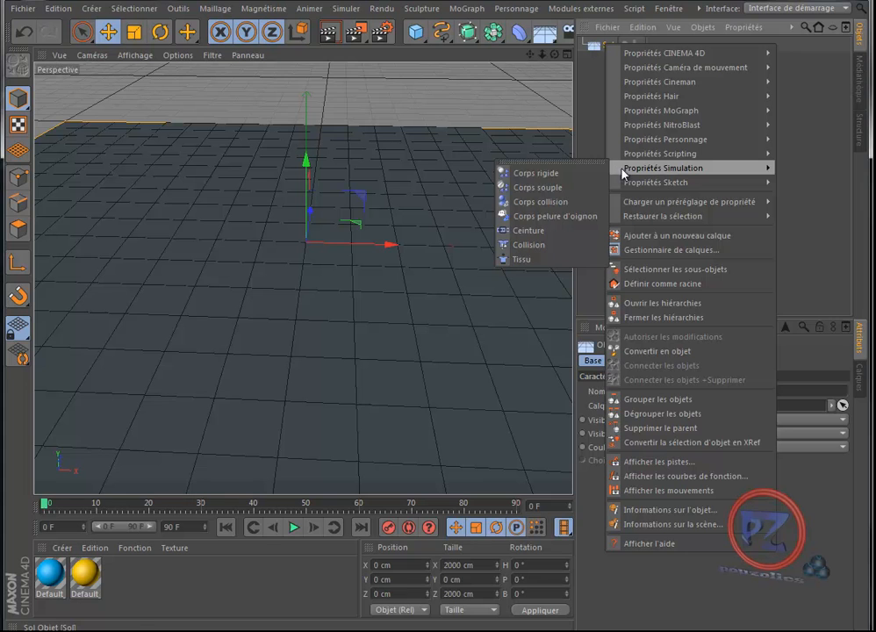
{"action": "left_click", "coordinate": [536, 179]}
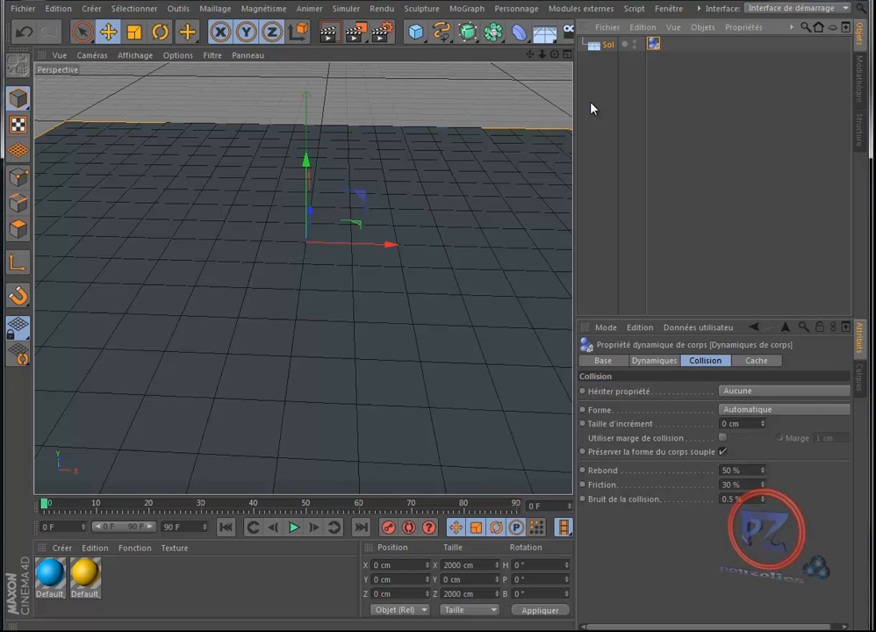
Add a cube and set its Y position to 100 cm so it rests on the floor
{"action": "left_click", "coordinate": [418, 33]}
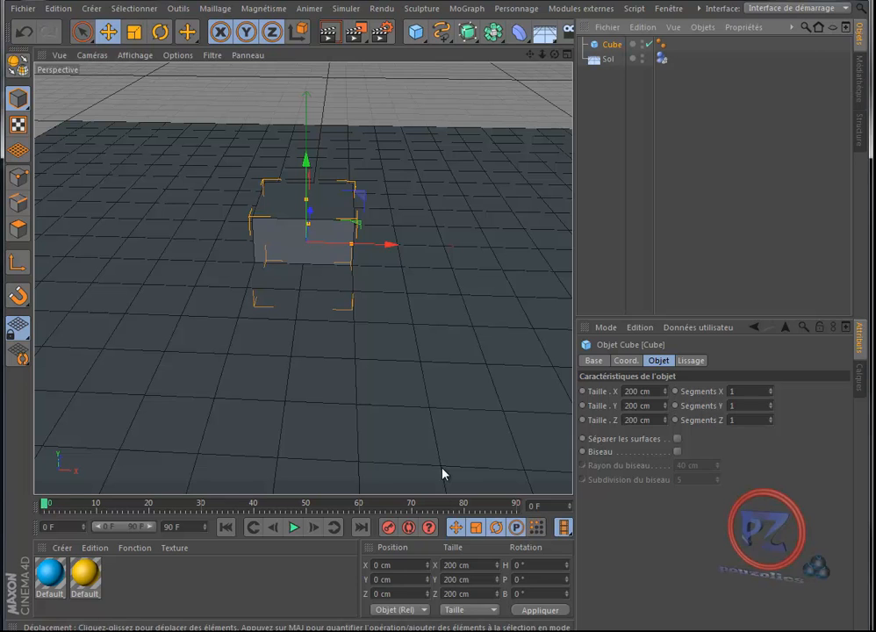
{"action": "double_click", "coordinate": [376, 579]}
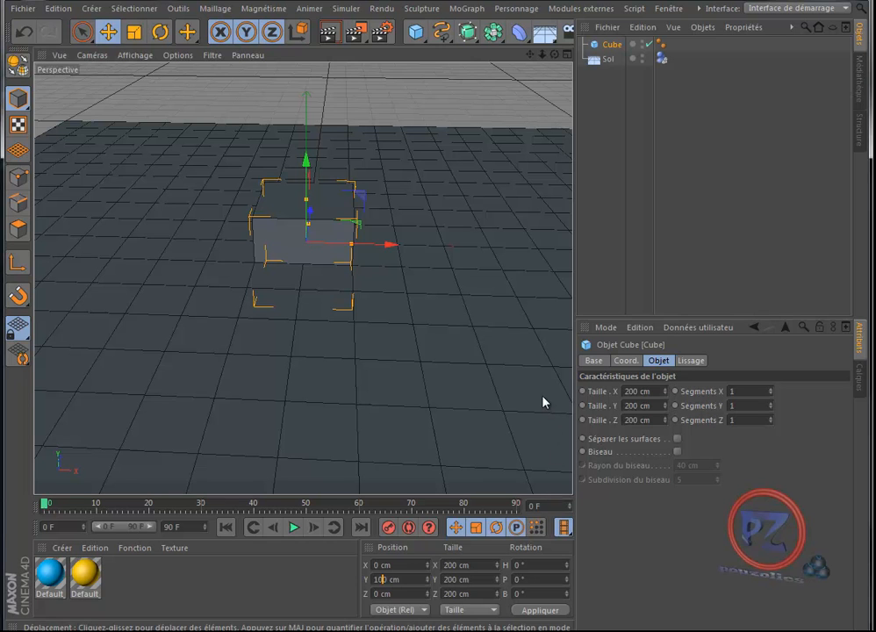
{"action": "left_click", "coordinate": [533, 612]}
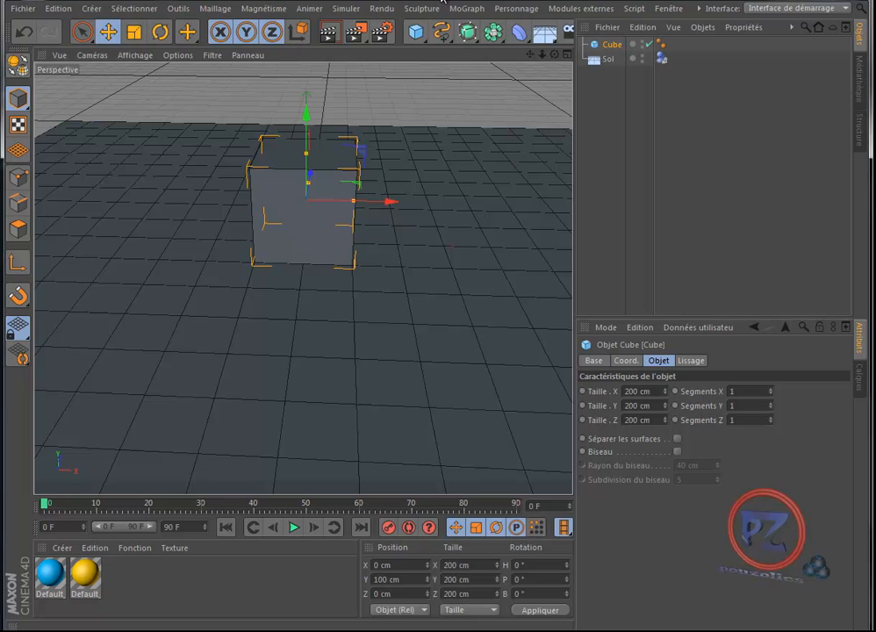
Add a sphere, raise it to about 478 cm above the floor over the cube, and reduce its radius to about 42 cm
{"action": "left_click", "coordinate": [414, 36]}
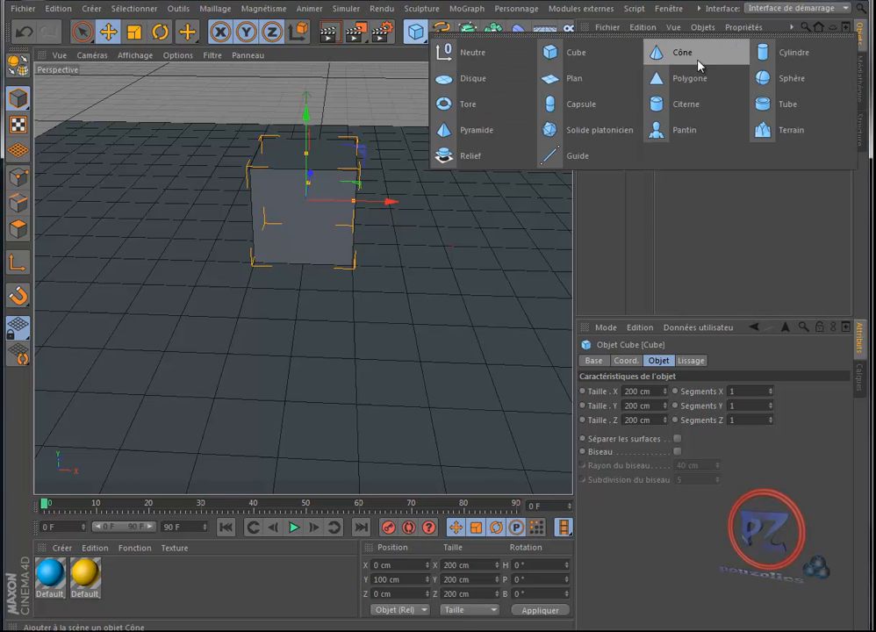
{"action": "left_click", "coordinate": [762, 87]}
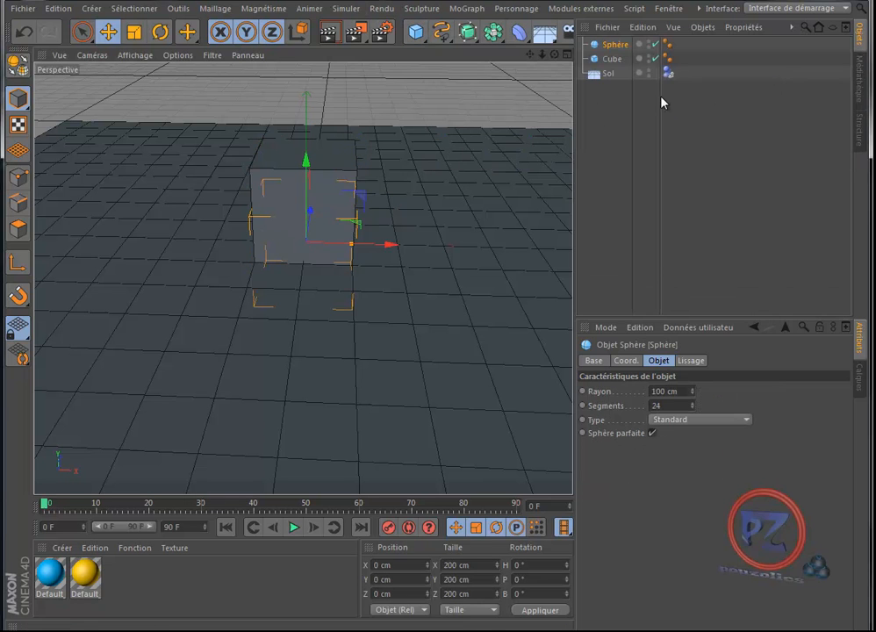
{"action": "left_click_drag", "start_coordinate": [528, 56], "coordinate": [528, 148]}
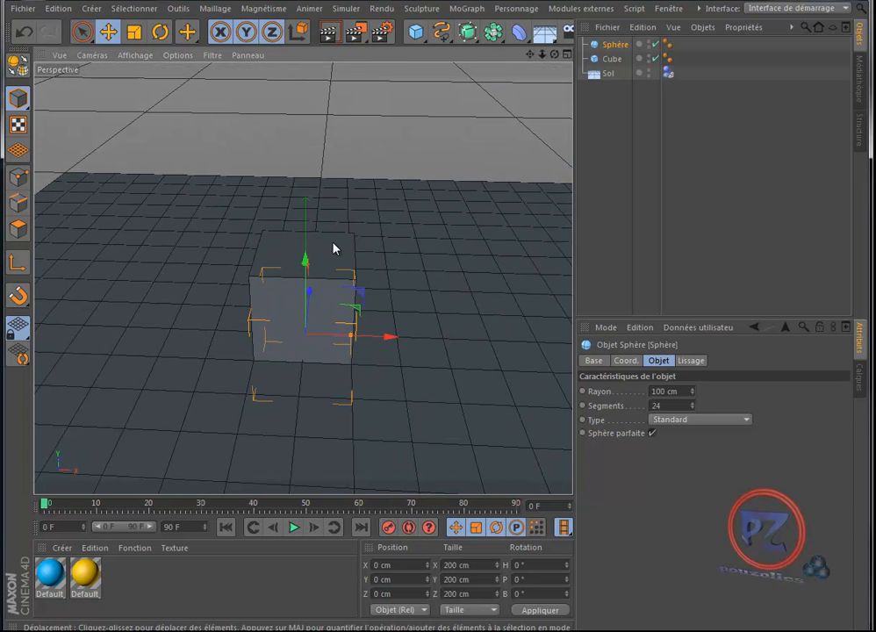
{"action": "left_click_drag", "start_coordinate": [305, 259], "coordinate": [439, 267]}
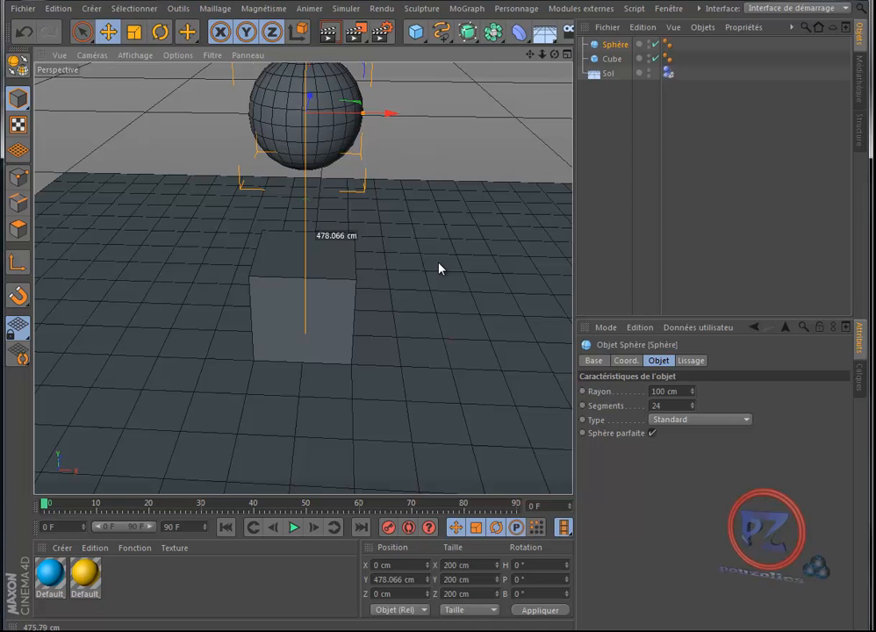
{"action": "left_click_drag", "start_coordinate": [363, 115], "coordinate": [331, 126]}
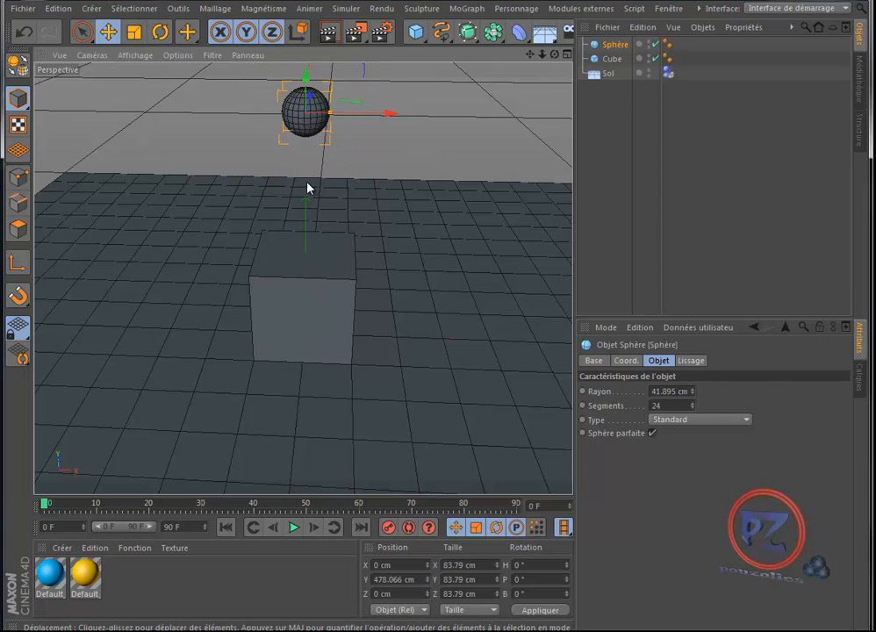
Reshape the cube into a slab about 404 cm in X, 94 cm in Y and 355 cm in Z
{"action": "left_click", "coordinate": [300, 290]}
{"action": "mouse_move", "coordinate": [307, 255]}
{"action": "left_mouse_down"}
{"action": "mouse_move", "coordinate": [310, 290]}
{"action": "mouse_move", "coordinate": [315, 268]}
{"action": "left_mouse_up"}
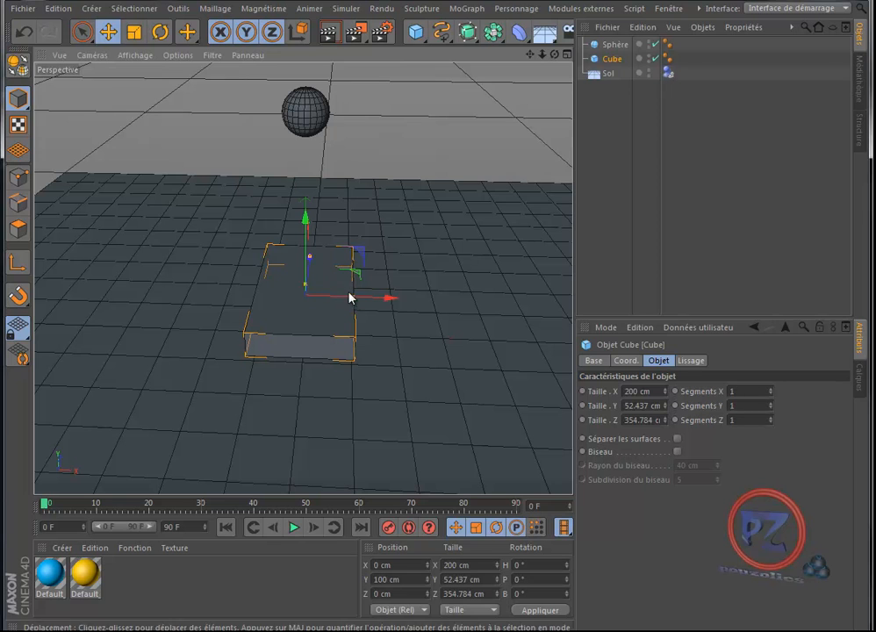
{"action": "left_click_drag", "start_coordinate": [353, 299], "coordinate": [403, 299]}
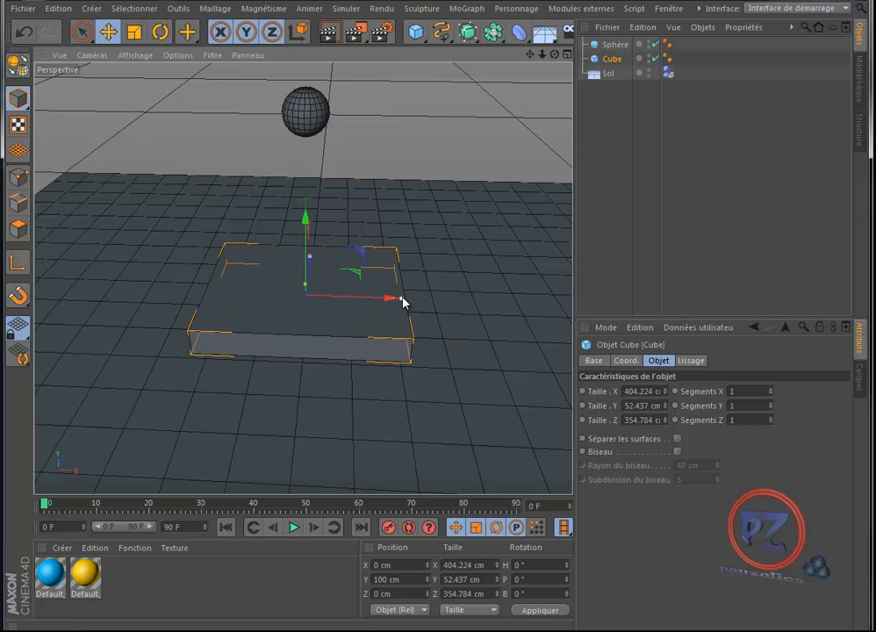
{"action": "left_click_drag", "start_coordinate": [305, 290], "coordinate": [304, 281]}
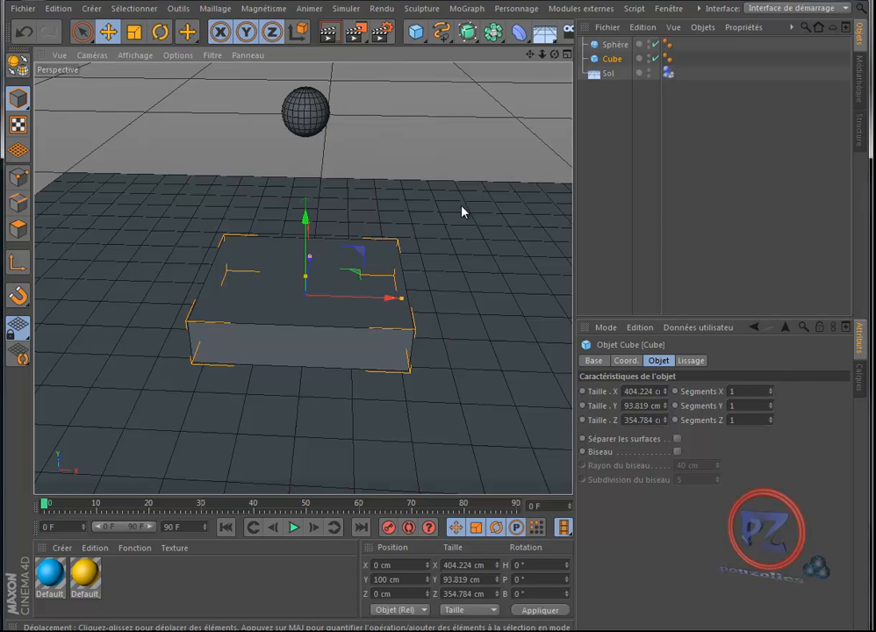
Fracture the slab with NitroBlast Main using 100 pieces and the Collision option at Medium quality
{"action": "left_click", "coordinate": [579, 11]}
{"action": "mouse_move", "coordinate": [572, 51]}
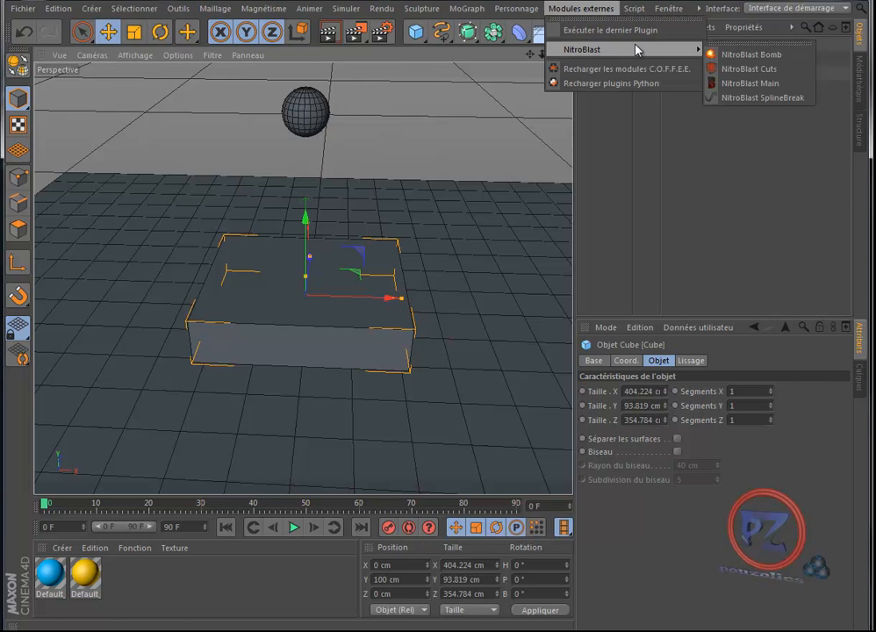
{"action": "left_click", "coordinate": [777, 85]}
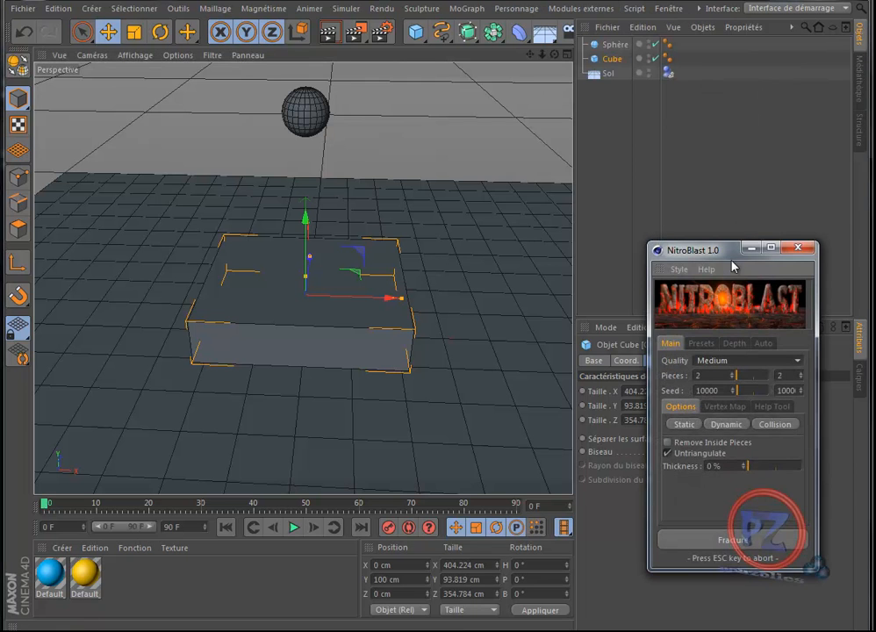
{"action": "left_click_drag", "start_coordinate": [725, 255], "coordinate": [701, 129]}
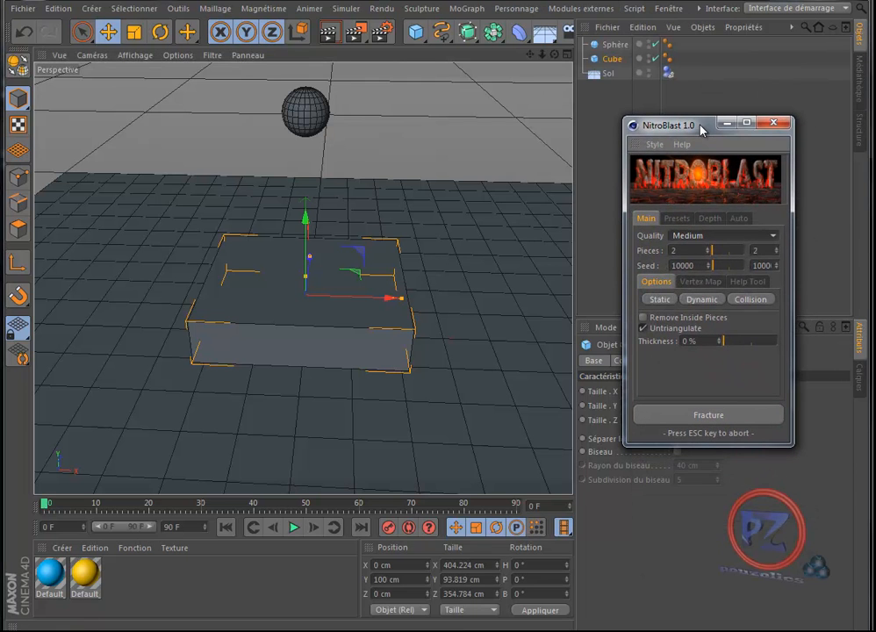
{"action": "left_click", "coordinate": [672, 250]}
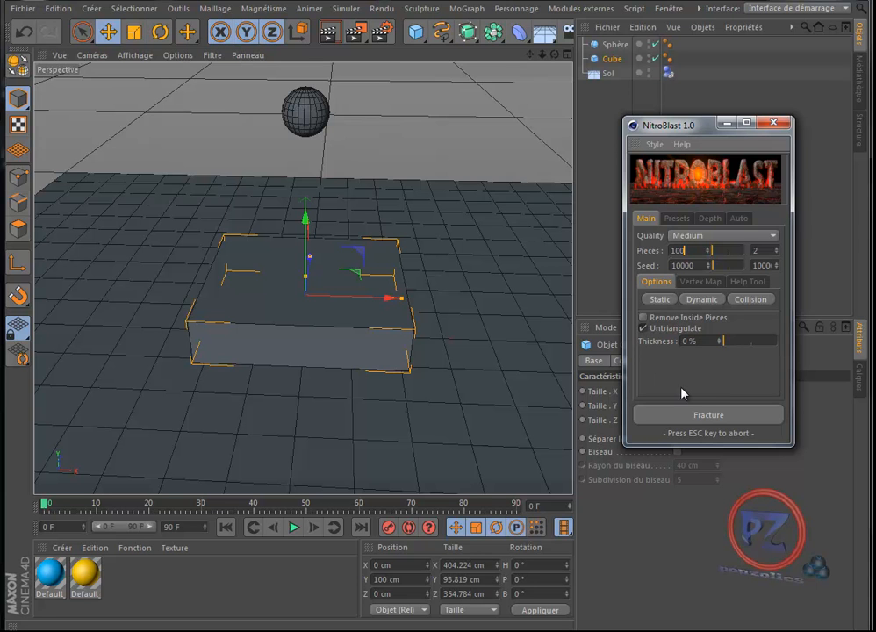
{"action": "left_click", "coordinate": [752, 300]}
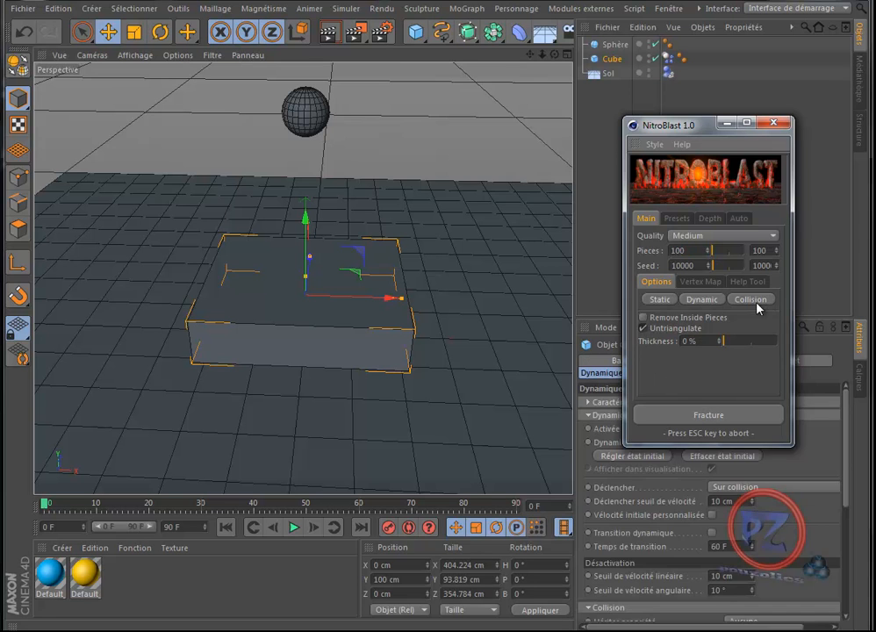
{"action": "left_click", "coordinate": [707, 417]}
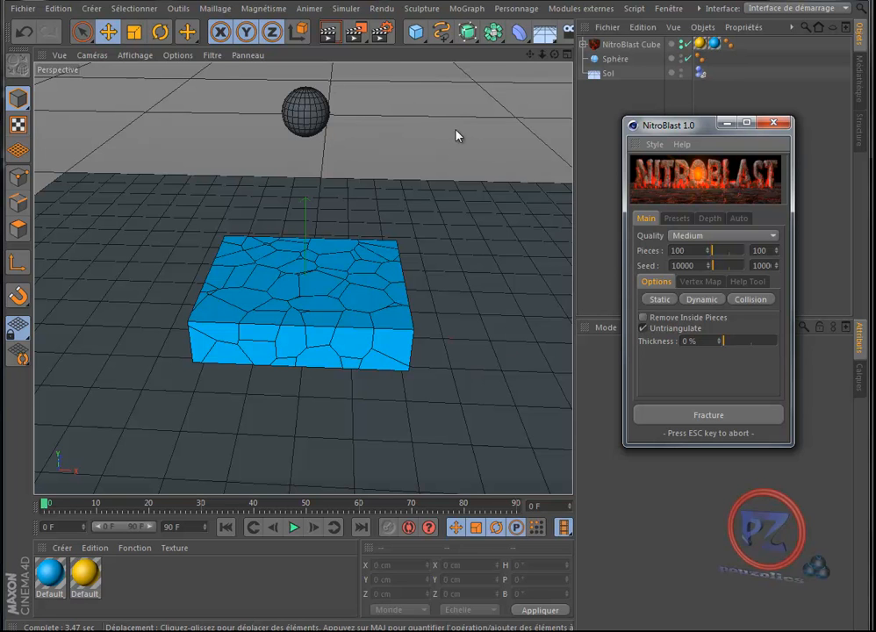
Play the simulation briefly with the freshly fractured slab and return to the first frame
{"action": "left_click", "coordinate": [294, 528]}
{"action": "left_click", "coordinate": [294, 528]}
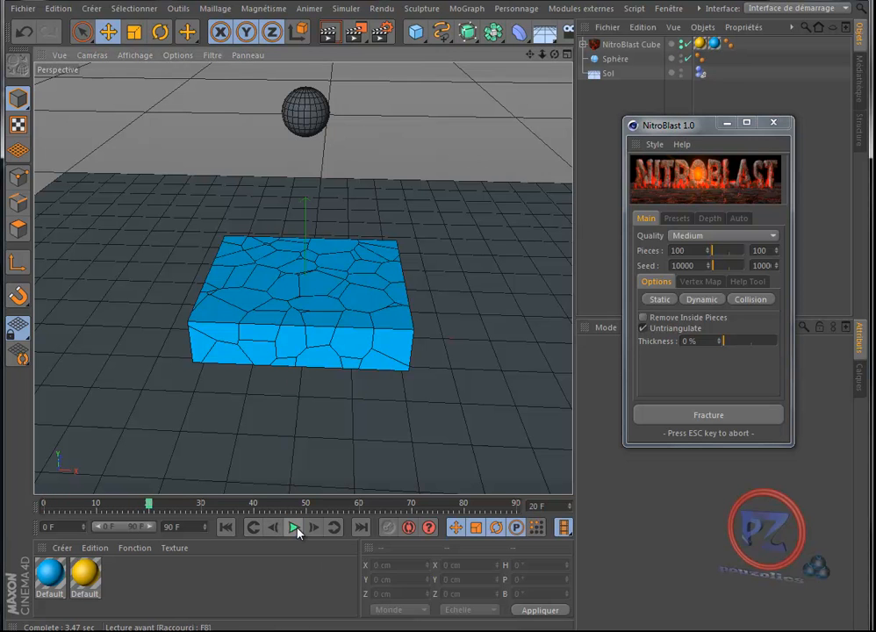
{"action": "left_click", "coordinate": [226, 528]}
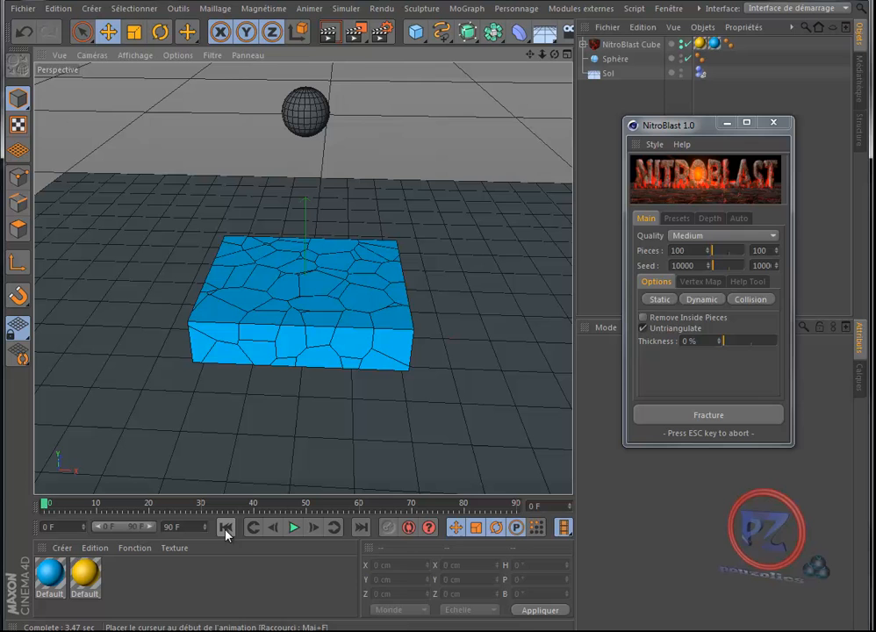
Give the sphere a dynamic body simulation tag so that it falls onto the slab
{"action": "left_click", "coordinate": [303, 110]}
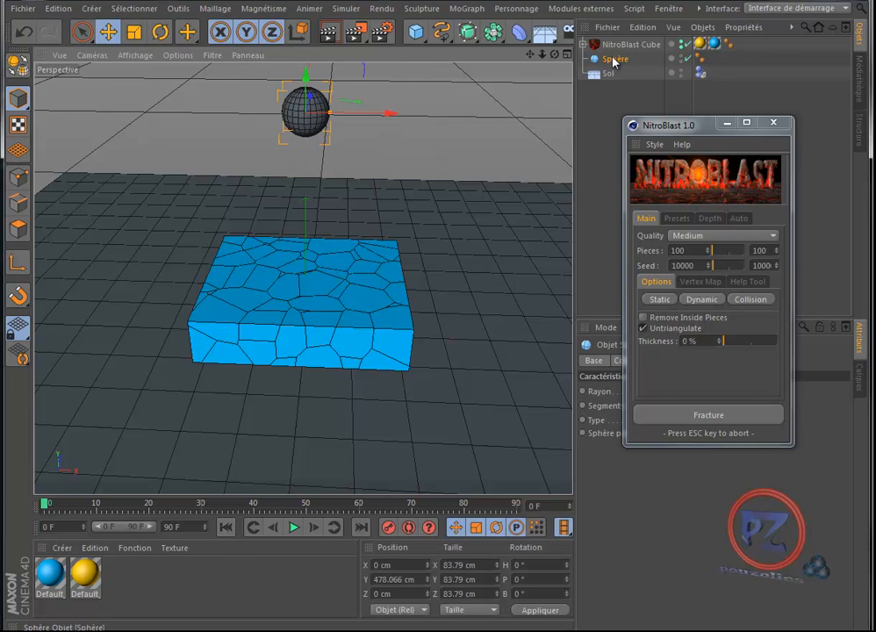
{"action": "right_click", "coordinate": [616, 59]}
{"action": "mouse_move", "coordinate": [626, 179]}
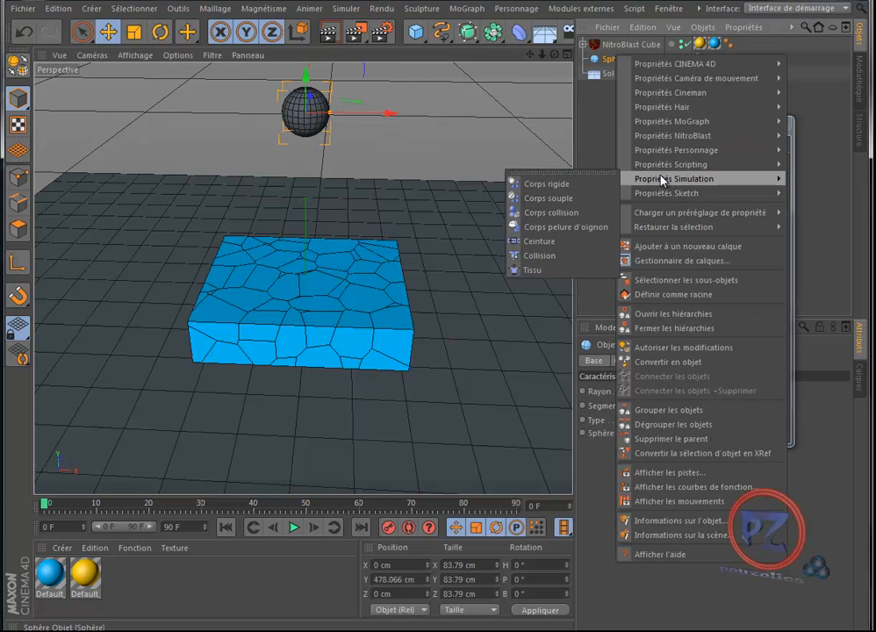
{"action": "left_click", "coordinate": [549, 199]}
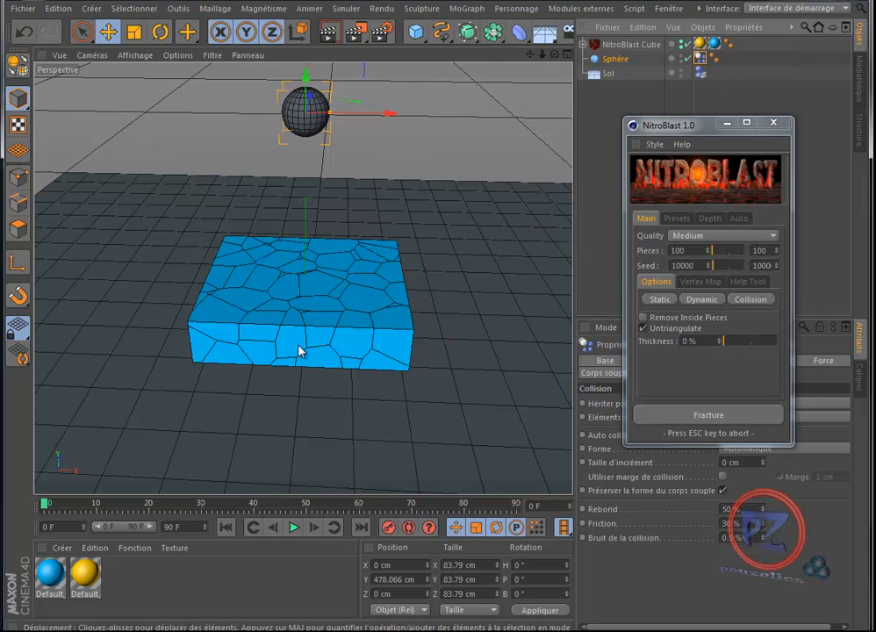
Play the simulation of the sphere falling onto the fractured slab, and rewind to frame 0
{"action": "left_click", "coordinate": [294, 528]}
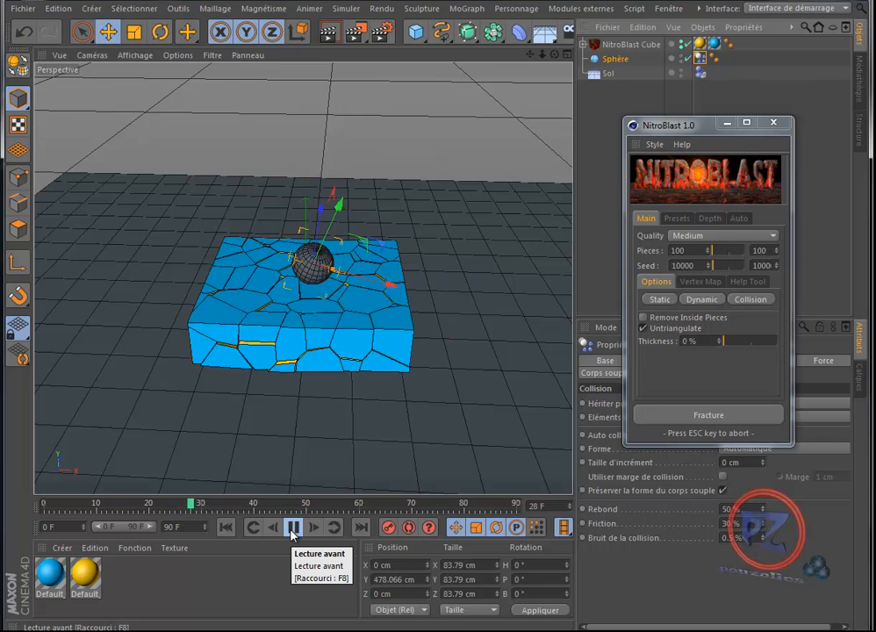
{"action": "left_click", "coordinate": [294, 528]}
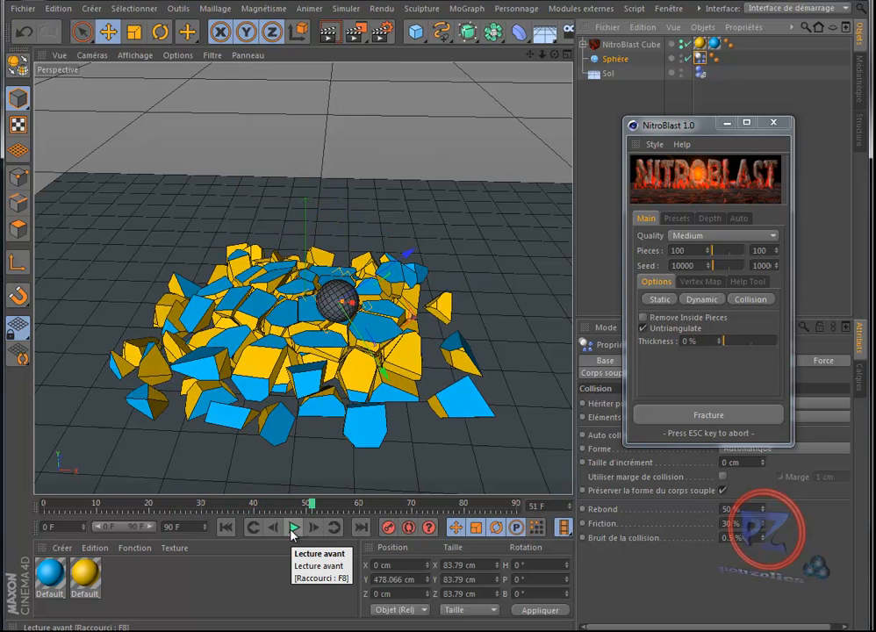
{"action": "left_click", "coordinate": [226, 527]}
Enlarge the sphere to a diameter of about 136 cm, replay the impact on the slab and rewind
{"action": "left_click_drag", "start_coordinate": [330, 114], "coordinate": [347, 118]}
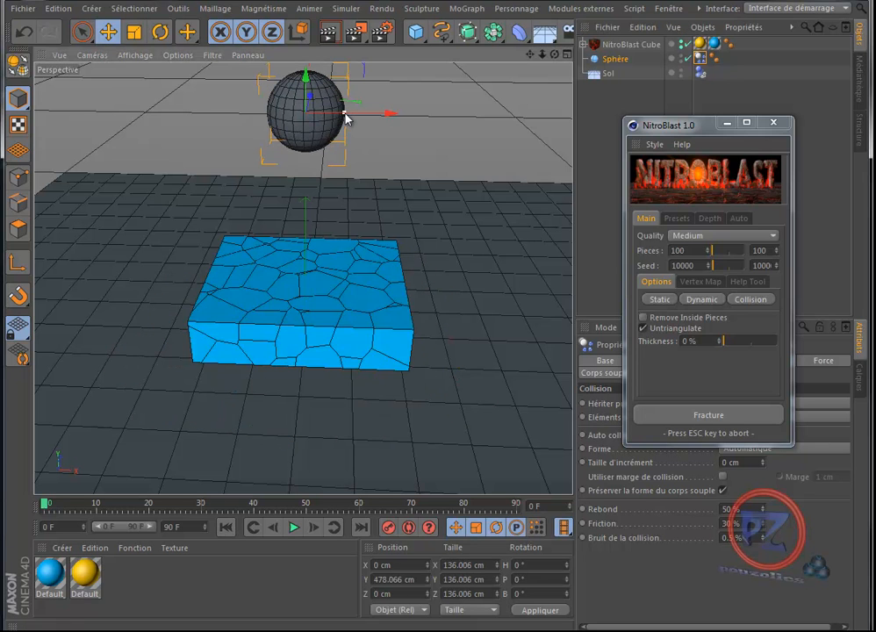
{"action": "left_click", "coordinate": [295, 528]}
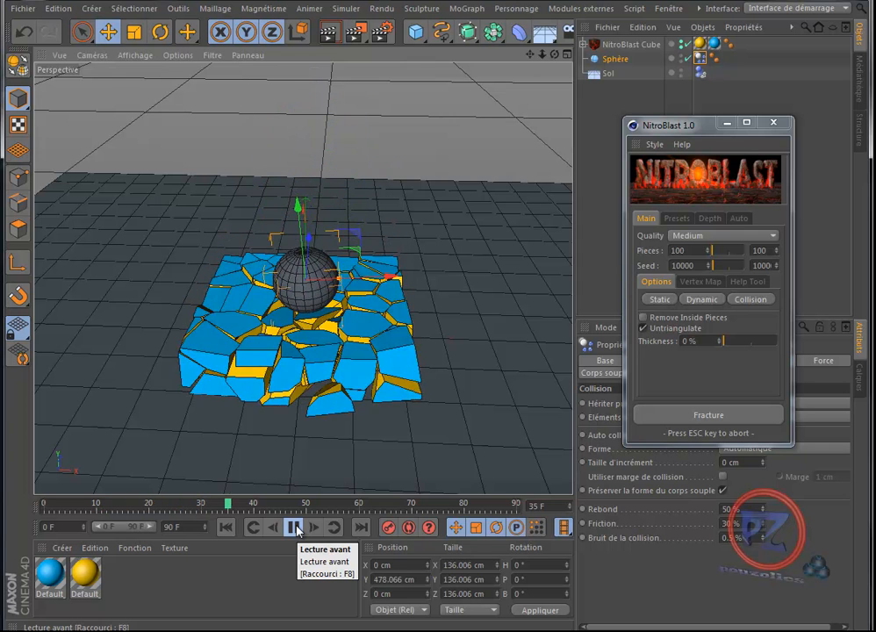
{"action": "left_click", "coordinate": [295, 528]}
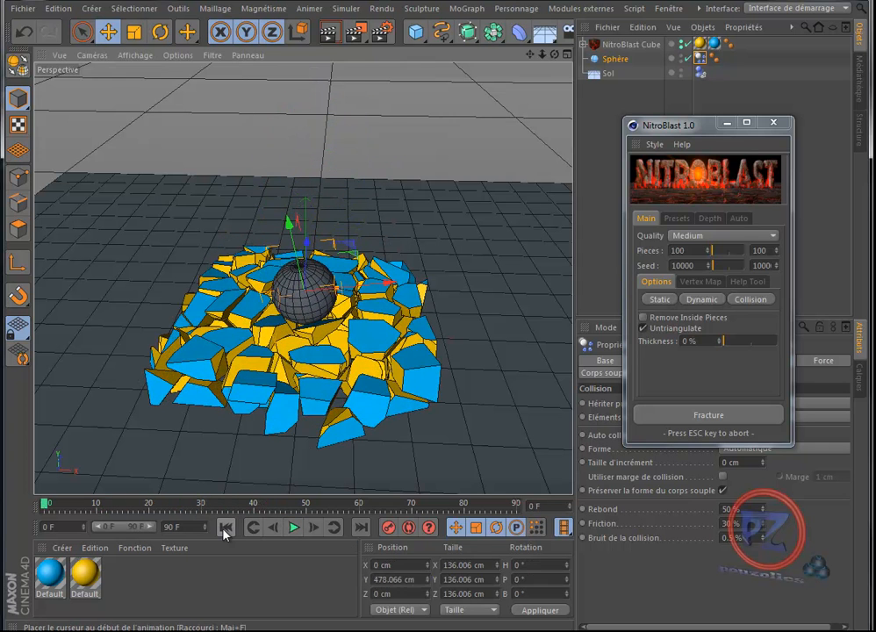
{"action": "left_click", "coordinate": [226, 527]}
Select the original cube kept inside NitroBlast Object and resize it to about 413 cm in X and 38 cm in Y
{"action": "left_click", "coordinate": [279, 318]}
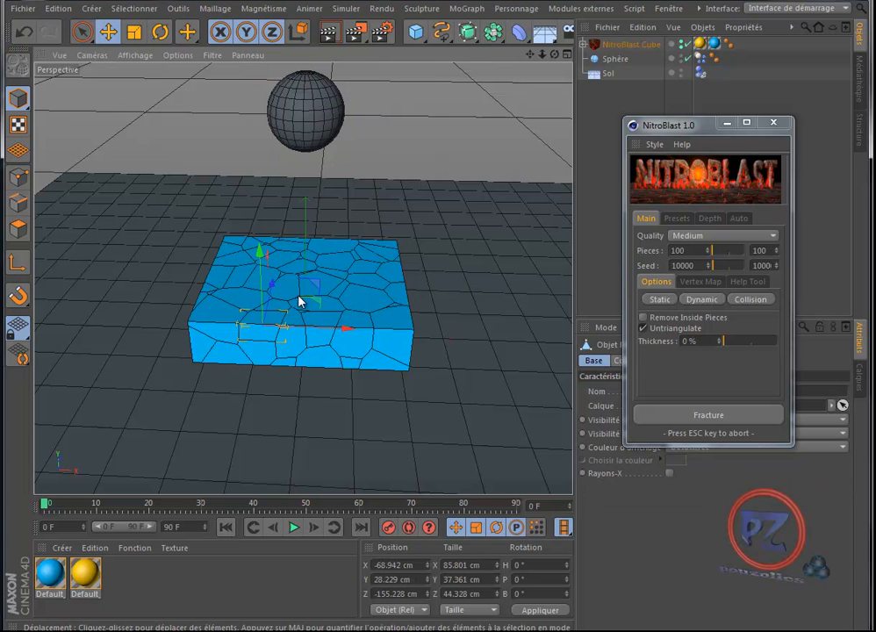
{"action": "left_click", "coordinate": [633, 44]}
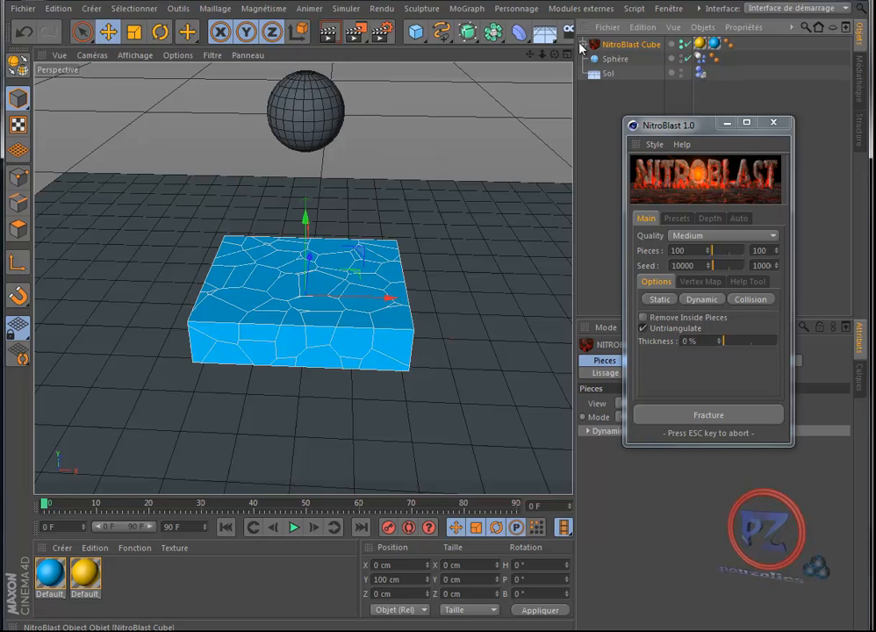
{"action": "left_click", "coordinate": [584, 44]}
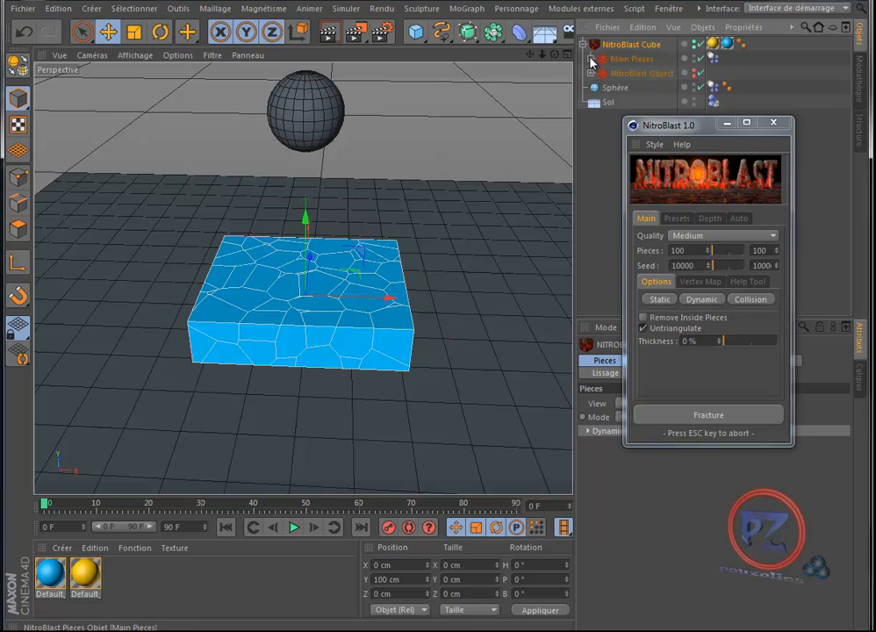
{"action": "left_click", "coordinate": [592, 59]}
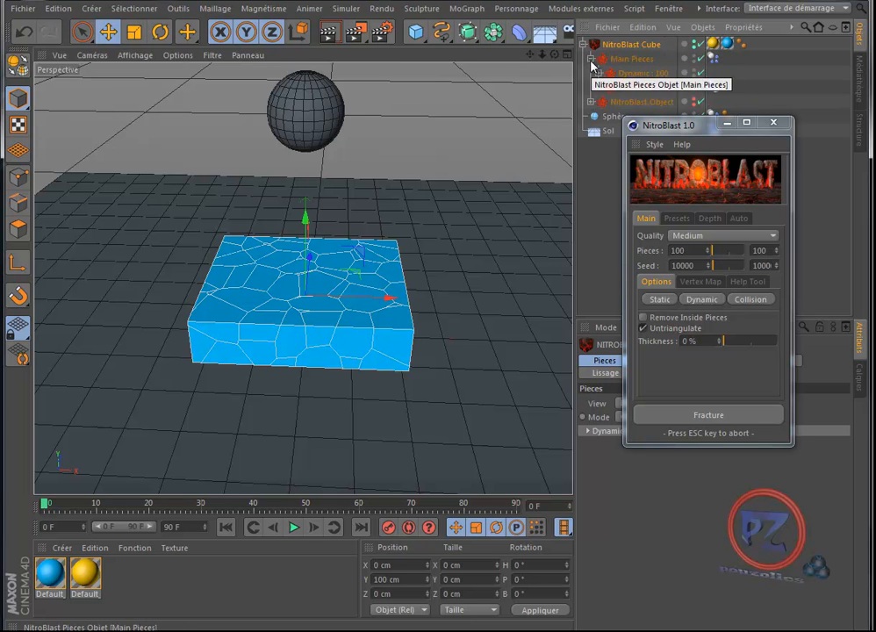
{"action": "left_click", "coordinate": [592, 59]}
{"action": "left_click", "coordinate": [592, 73]}
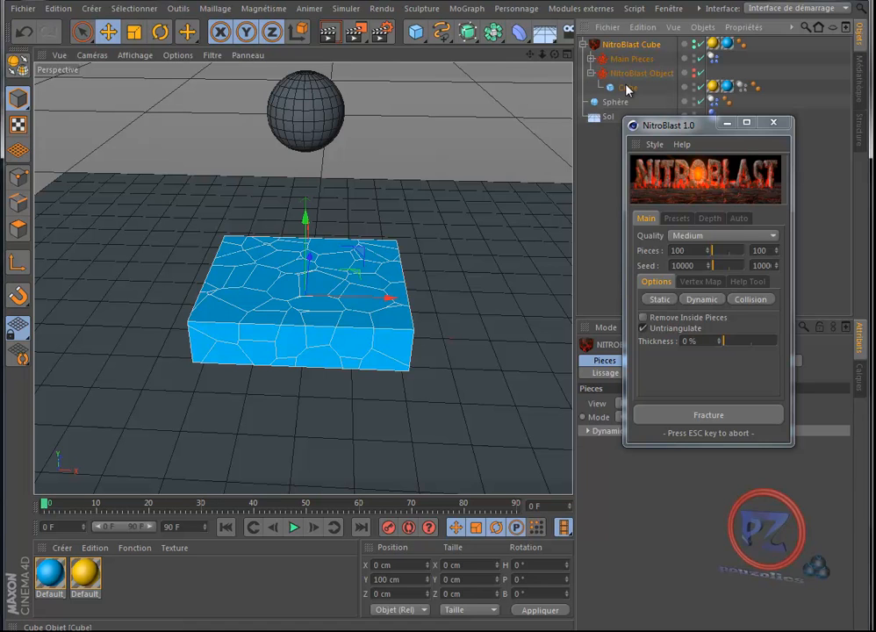
{"action": "left_click", "coordinate": [625, 88]}
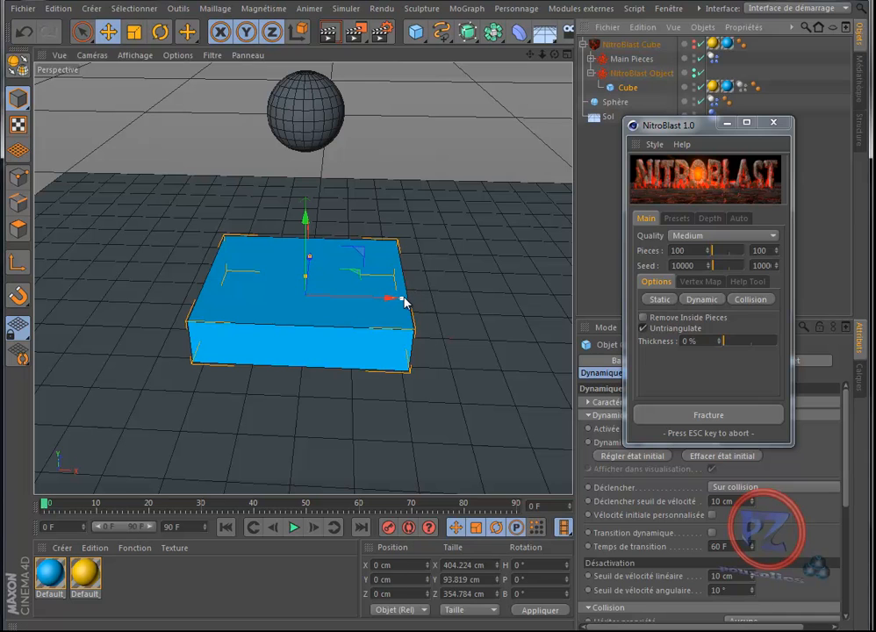
{"action": "left_click_drag", "start_coordinate": [403, 299], "coordinate": [306, 293]}
Play the simulation with the thinner unfractured slab and return to the first frame
{"action": "left_click", "coordinate": [294, 528]}
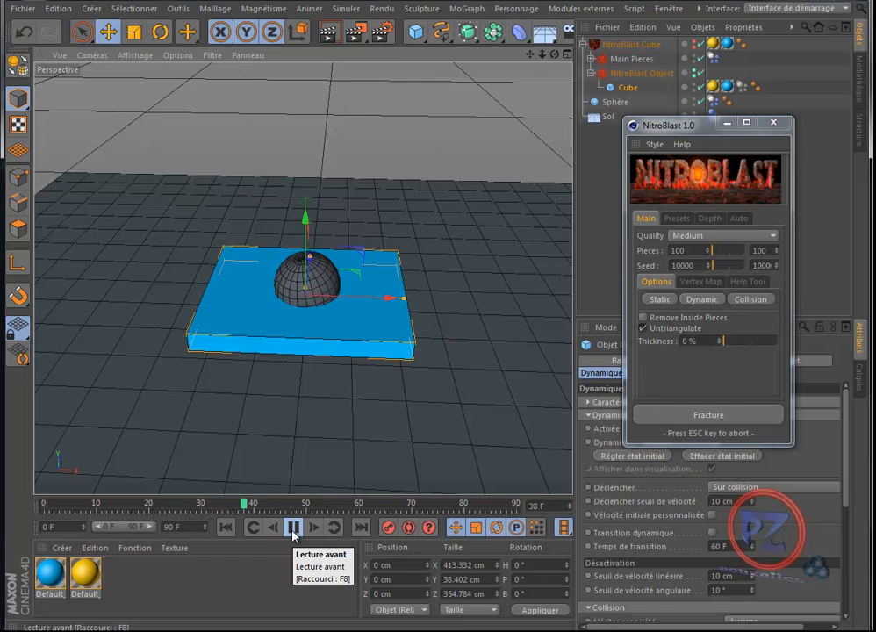
{"action": "left_click", "coordinate": [294, 528]}
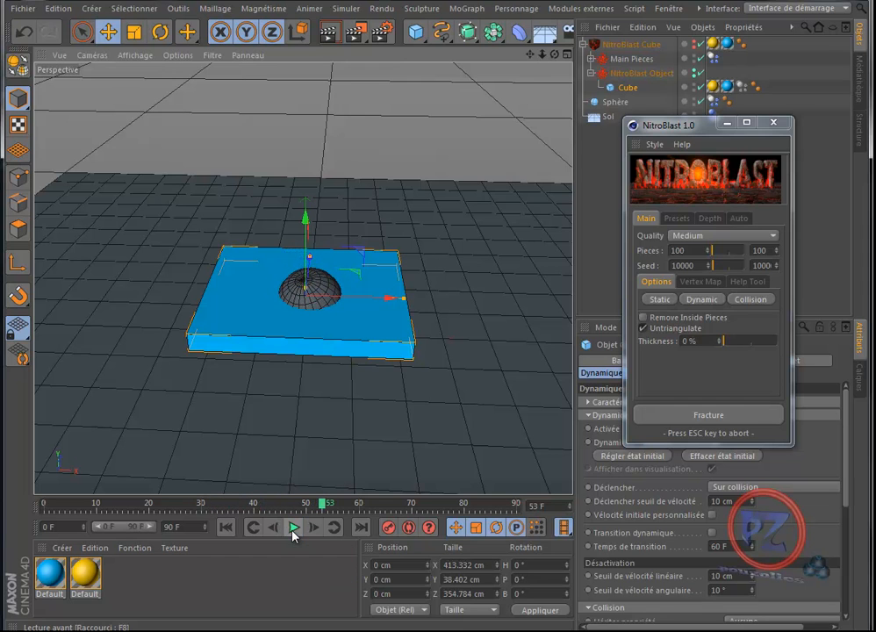
{"action": "left_click", "coordinate": [225, 527]}
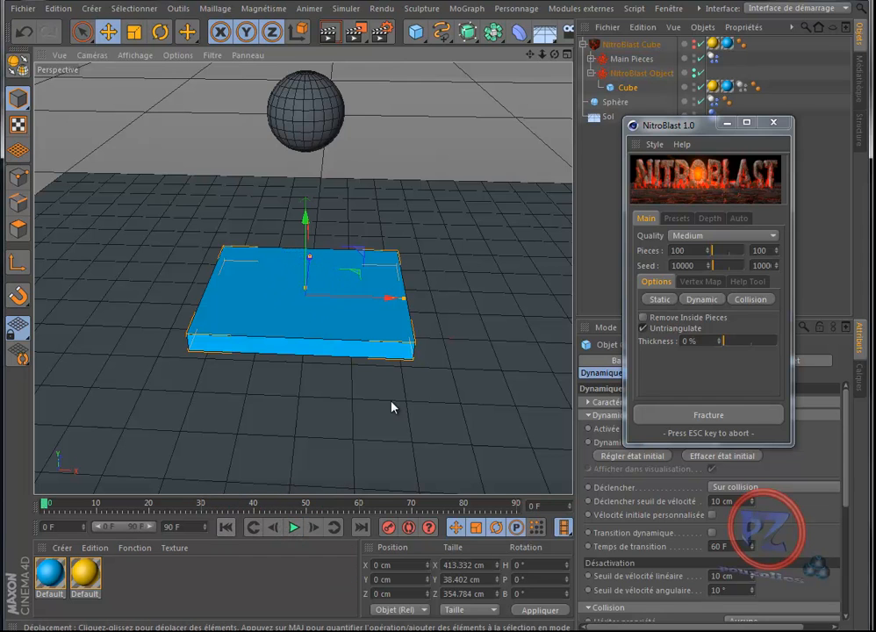
Fracture the thinner slab again with the same NitroBlast settings, play the sphere's impact on it and rewind
{"action": "left_click", "coordinate": [699, 416]}
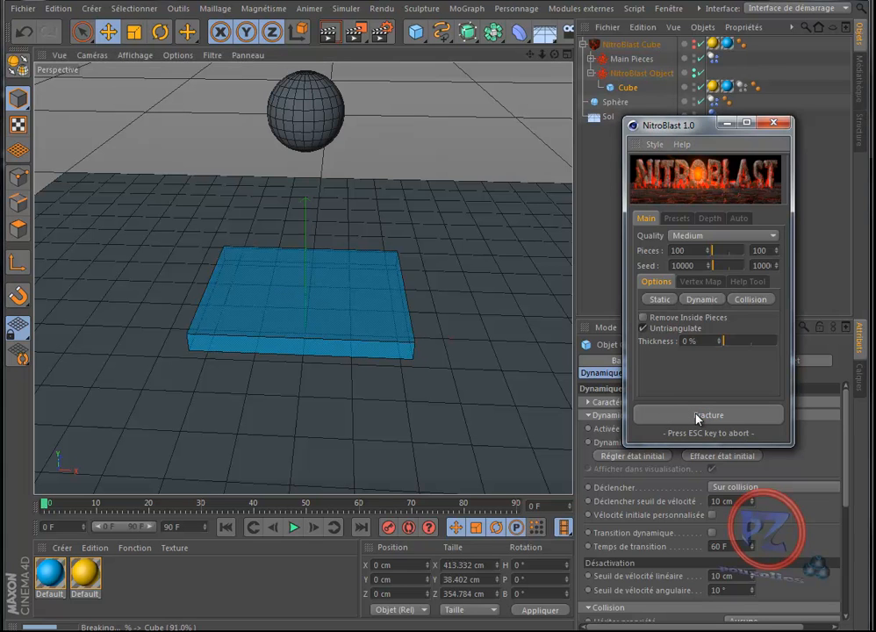
{"action": "left_click", "coordinate": [296, 528]}
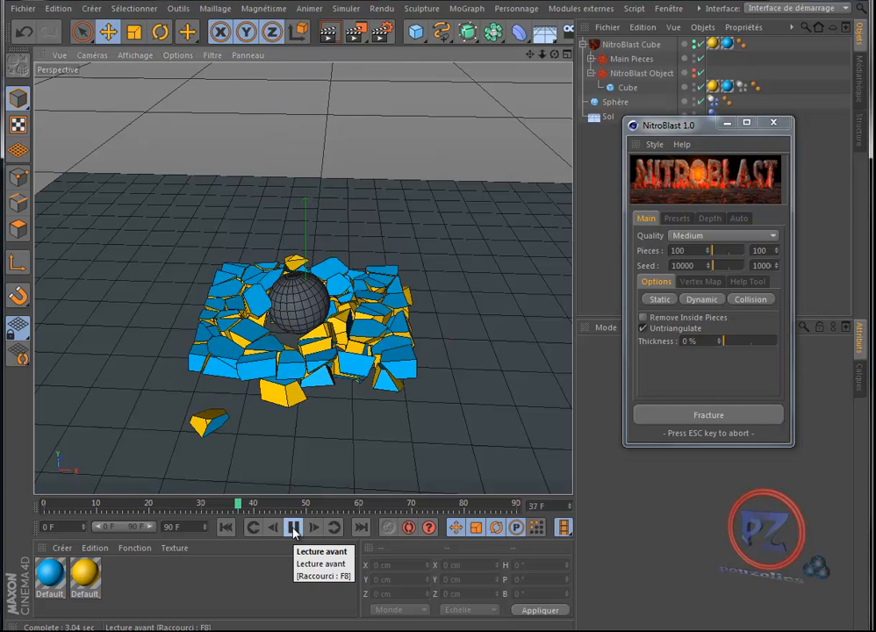
{"action": "left_click", "coordinate": [294, 528]}
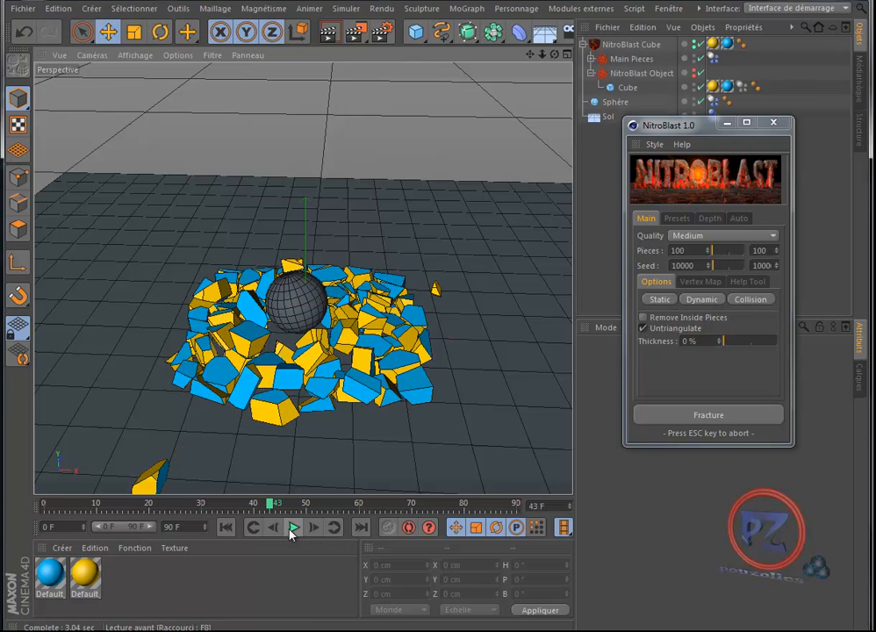
{"action": "left_click", "coordinate": [226, 528]}
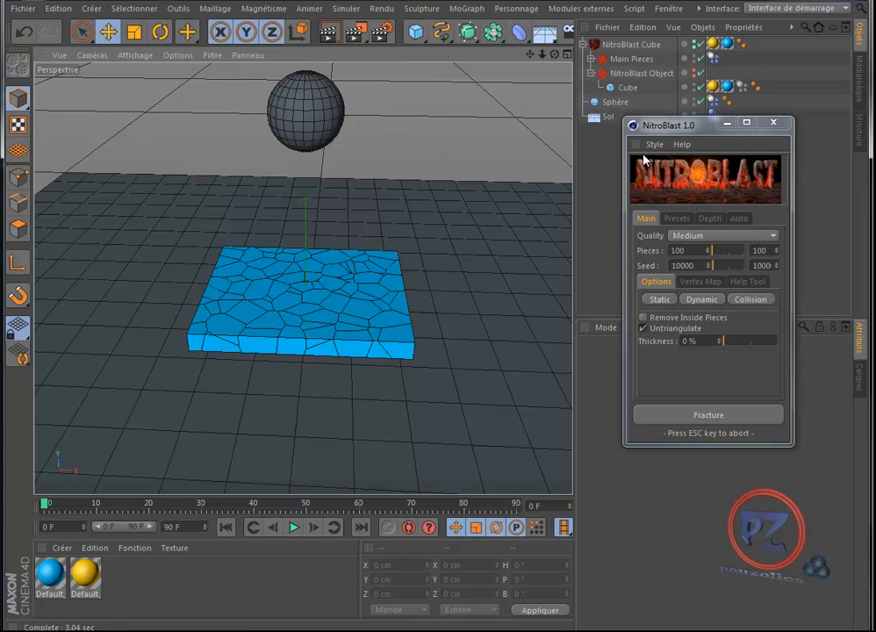
Move the NitroBlast window out of the way and delete the NitroBlast cube hierarchy and the sphere, keeping the floor
{"action": "left_click_drag", "start_coordinate": [695, 130], "coordinate": [701, 215]}
{"action": "left_click_drag", "start_coordinate": [804, 101], "coordinate": [602, 55]}
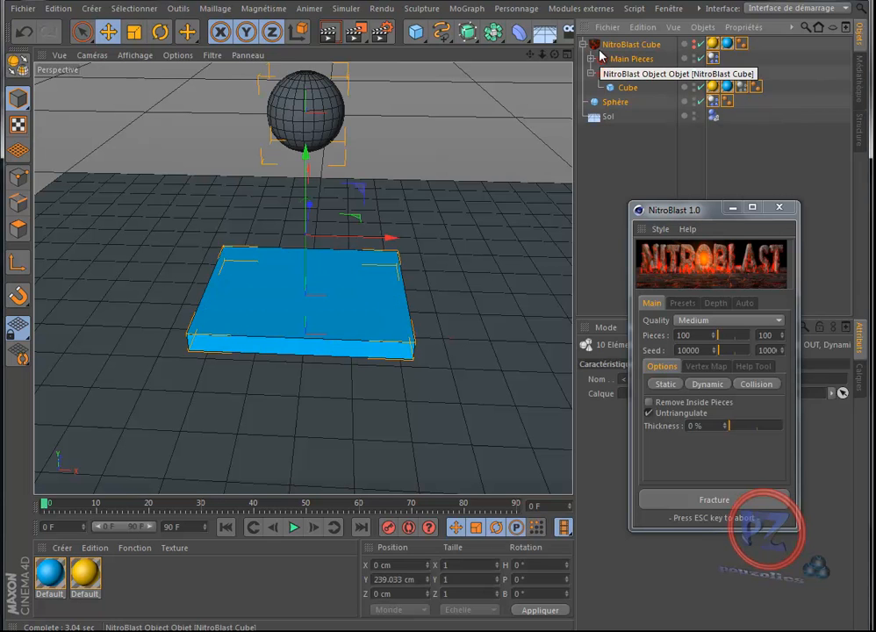
{"action": "key", "text": "Delete"}
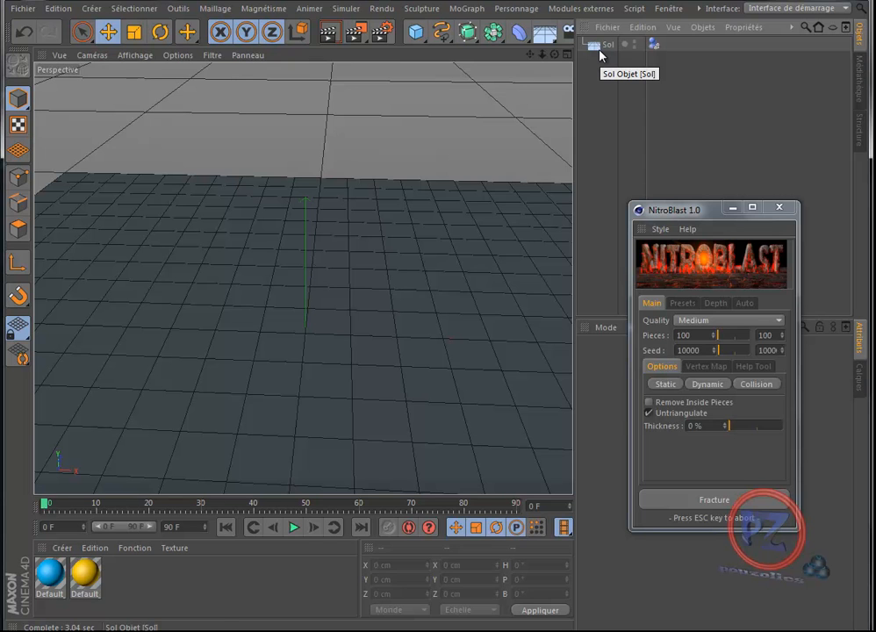
Add a cube and set its Y position to 100 cm, leaving only one cube in the scene
{"action": "left_click", "coordinate": [418, 34]}
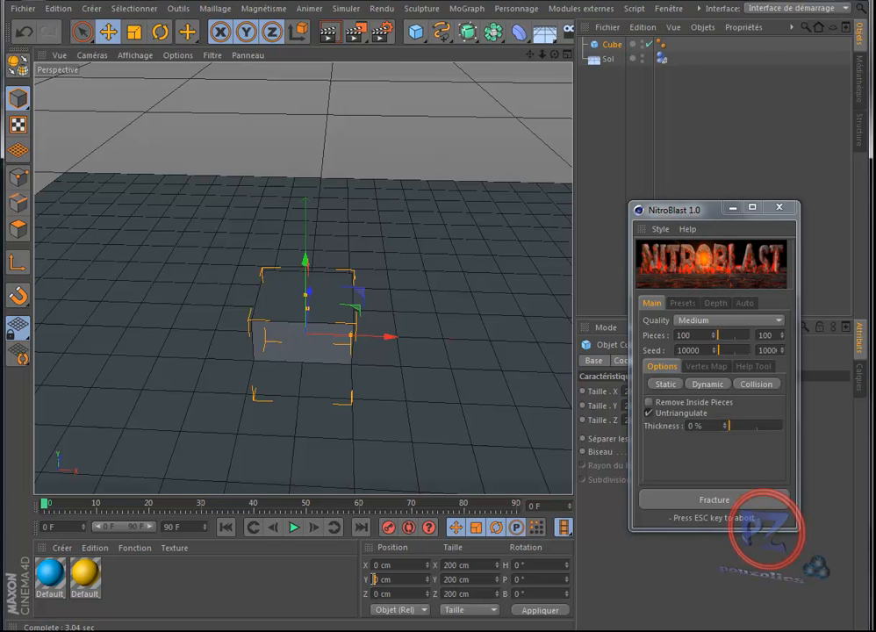
{"action": "key", "text": "Return"}
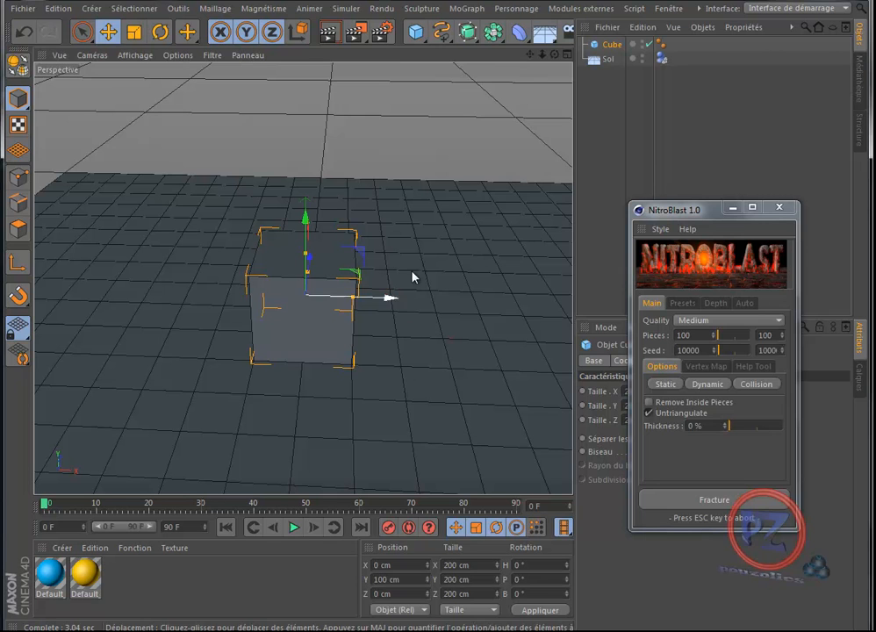
{"action": "left_click", "coordinate": [414, 39]}
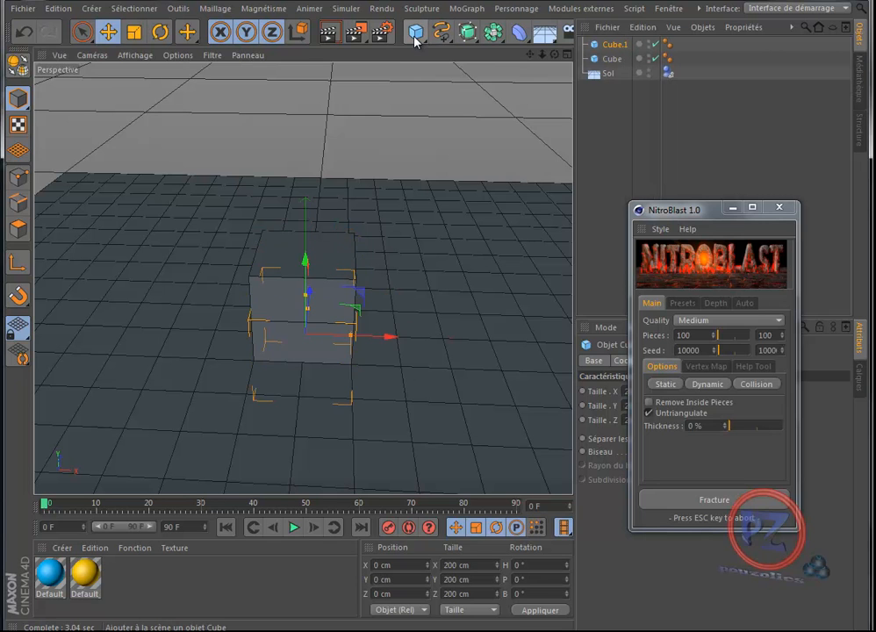
{"action": "left_click", "coordinate": [23, 32]}
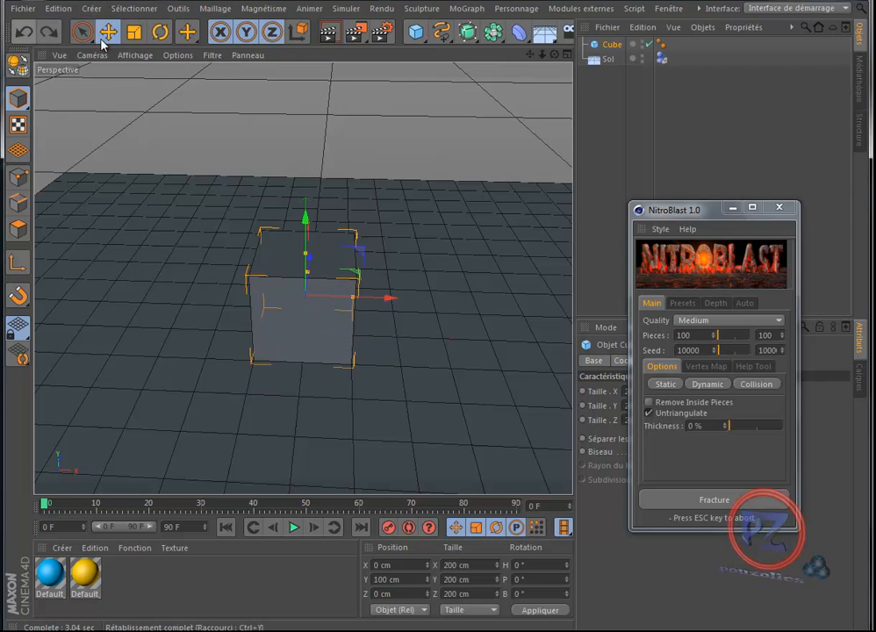
Add a sphere, raise it to about 471 cm in Y above the cube and shrink it to about 79 cm across
{"action": "left_click_drag", "start_coordinate": [420, 37], "coordinate": [762, 86]}
{"action": "left_click_drag", "start_coordinate": [304, 260], "coordinate": [437, 263]}
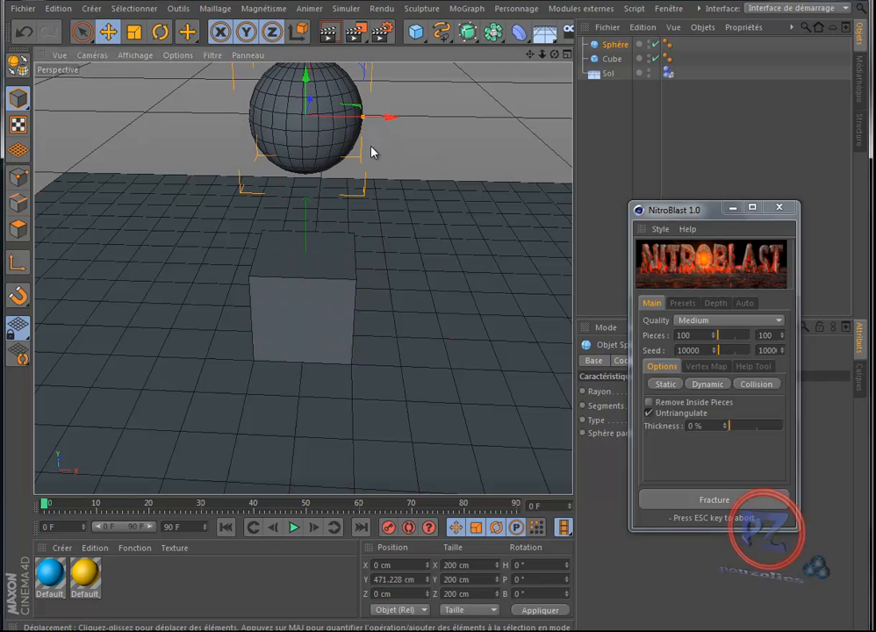
{"action": "left_click_drag", "start_coordinate": [366, 122], "coordinate": [329, 122]}
Reshape the cube into a thin slab of about 692 x 24 x 574 cm and raise it to about 172 cm in Y
{"action": "left_click", "coordinate": [311, 293]}
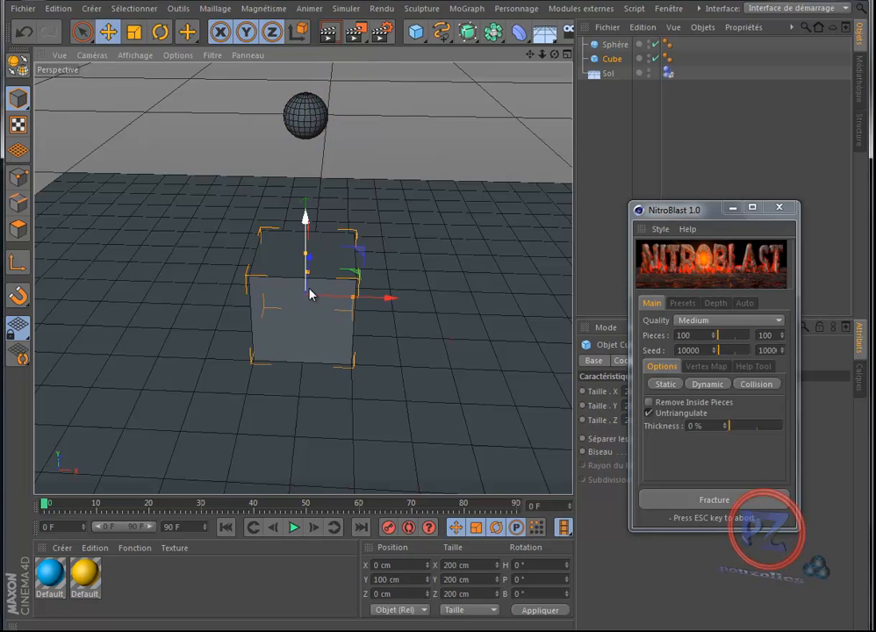
{"action": "mouse_move", "coordinate": [304, 256]}
{"action": "left_mouse_down"}
{"action": "mouse_move", "coordinate": [304, 295]}
{"action": "mouse_move", "coordinate": [317, 242]}
{"action": "left_mouse_up"}
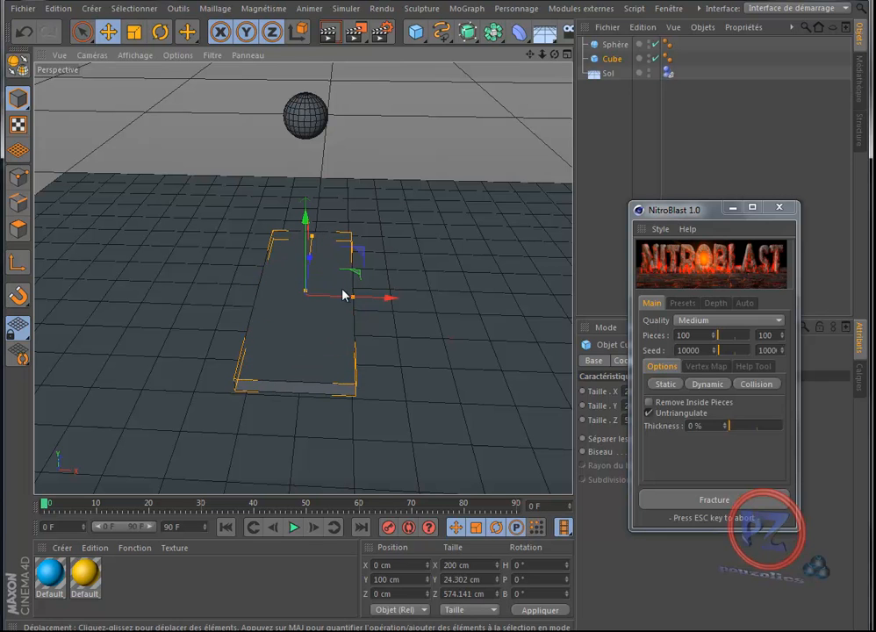
{"action": "left_click_drag", "start_coordinate": [352, 298], "coordinate": [474, 307]}
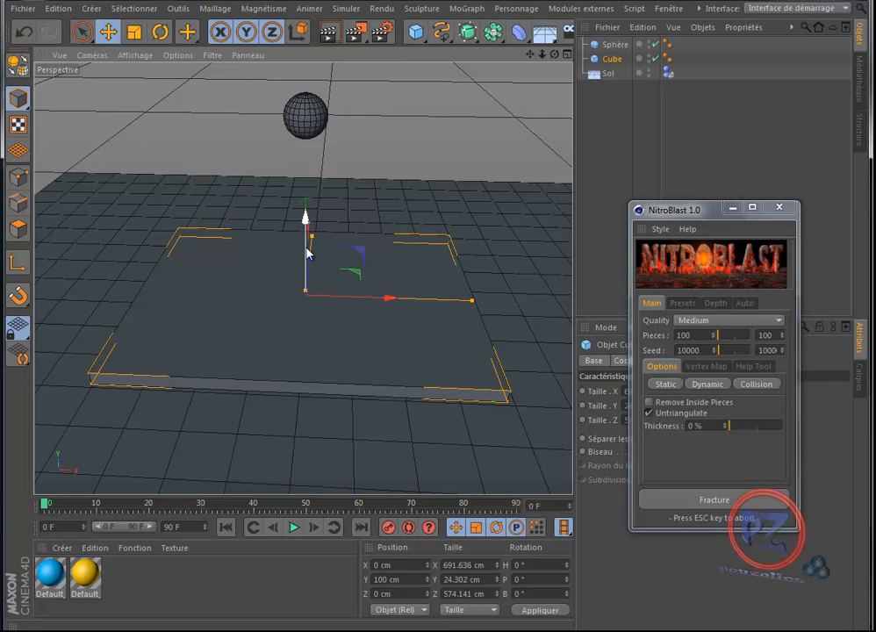
{"action": "left_click_drag", "start_coordinate": [305, 215], "coordinate": [309, 196]}
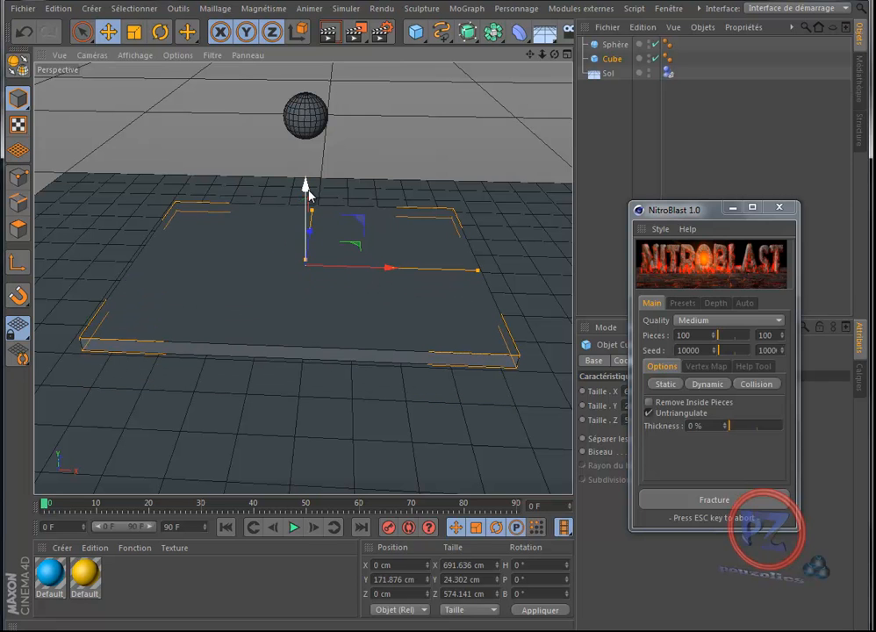
Register the slab as static and the sphere as dynamic in NitroBlast's Auto fracture list
{"action": "left_click_drag", "start_coordinate": [691, 209], "coordinate": [664, 159]}
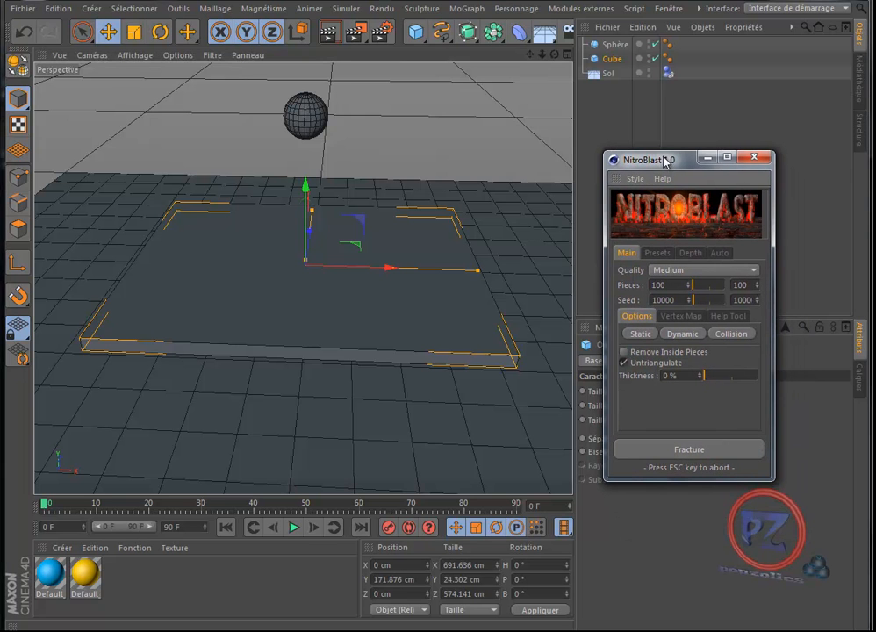
{"action": "left_click", "coordinate": [722, 253]}
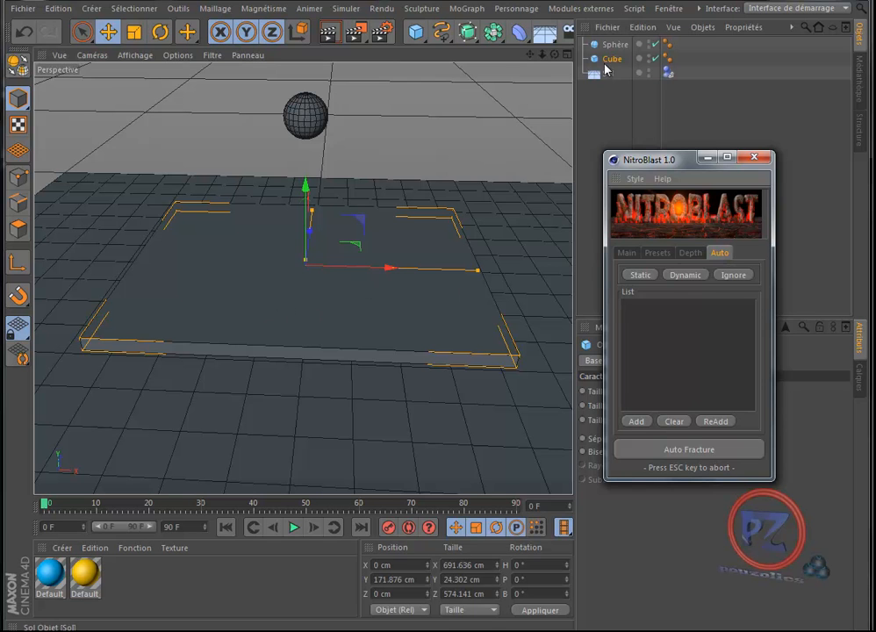
{"action": "left_click", "coordinate": [640, 275]}
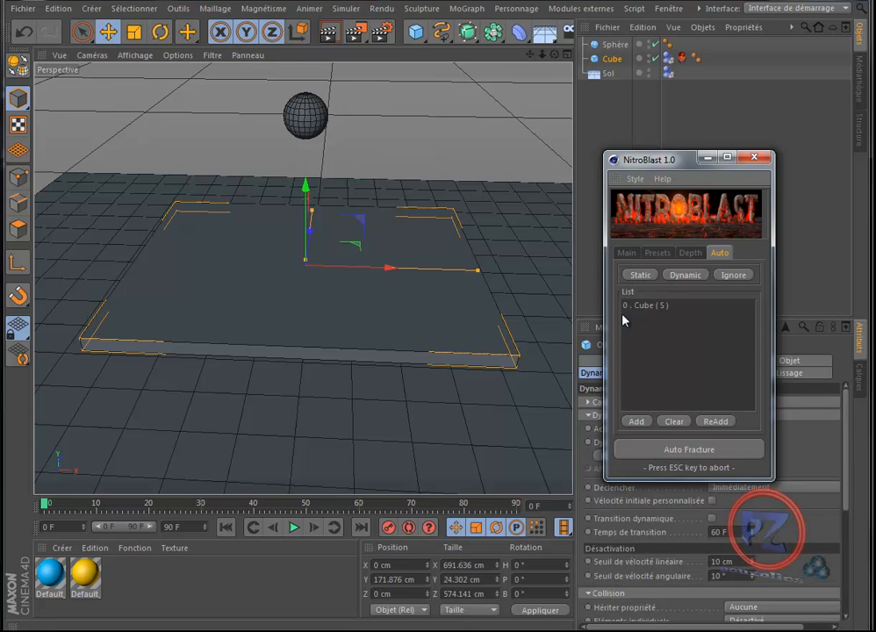
{"action": "left_click", "coordinate": [616, 45]}
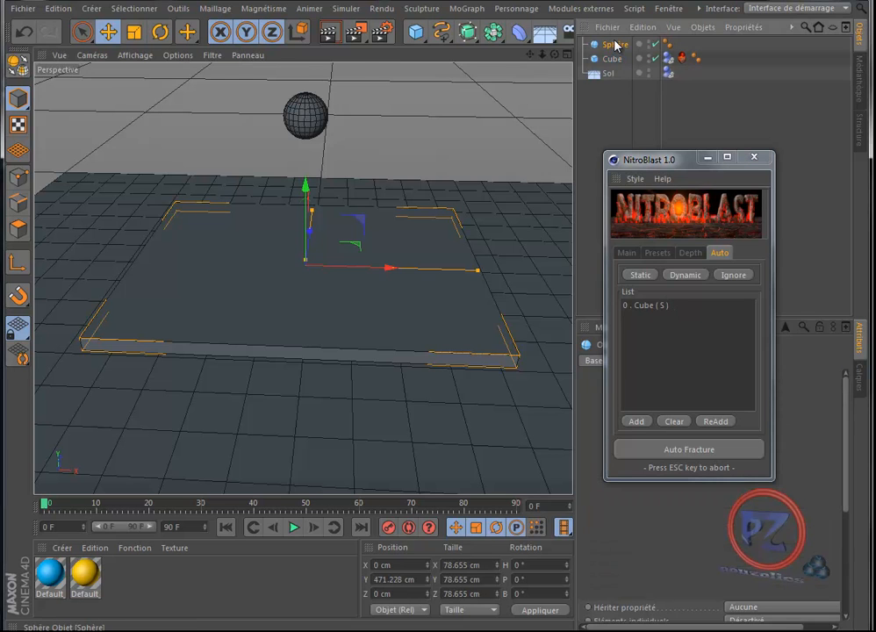
{"action": "left_click", "coordinate": [685, 274]}
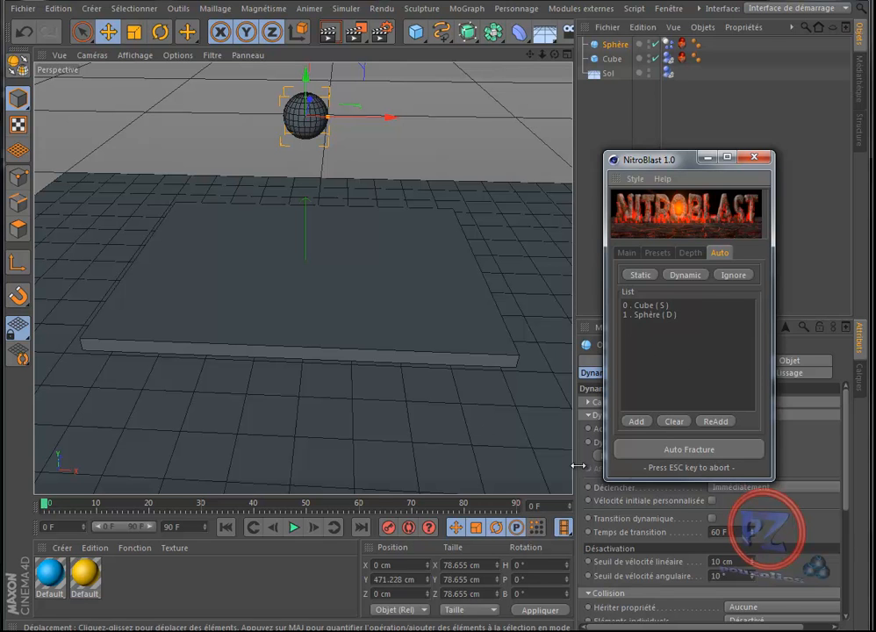
Run Auto Fracture on the listed objects, play the sphere's impact on the slab and return to the first frame
{"action": "left_click", "coordinate": [688, 450]}
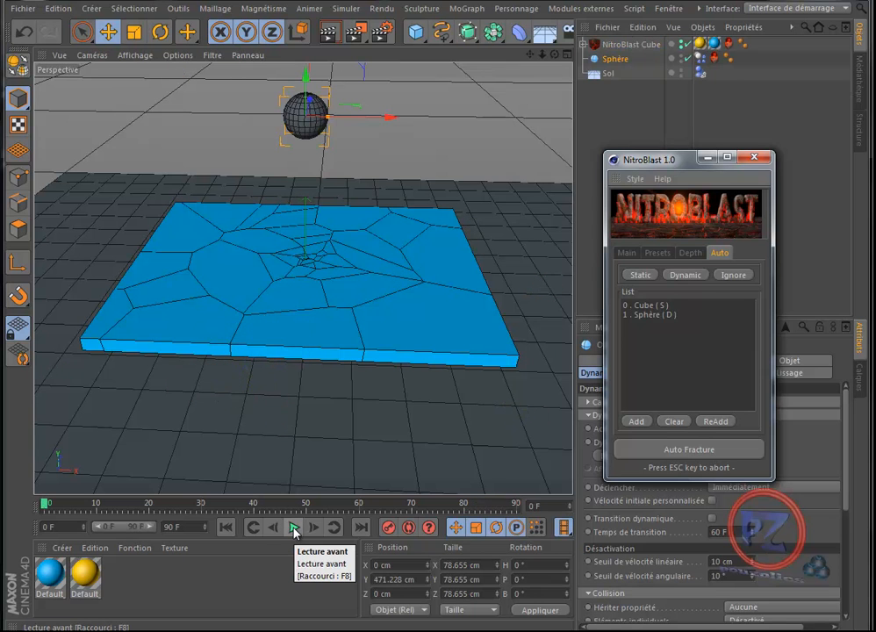
{"action": "left_click", "coordinate": [295, 527]}
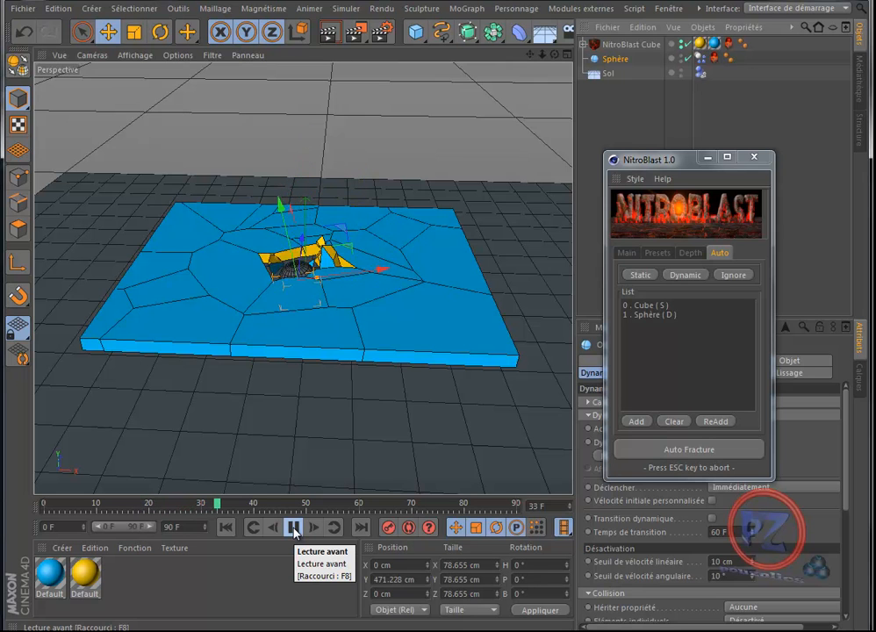
{"action": "left_click", "coordinate": [295, 527]}
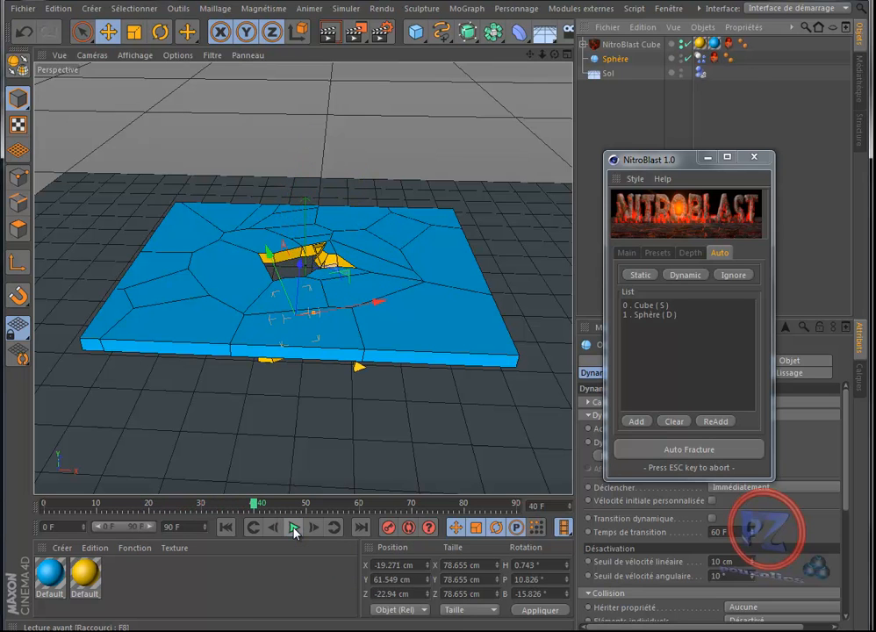
{"action": "left_click", "coordinate": [227, 527]}
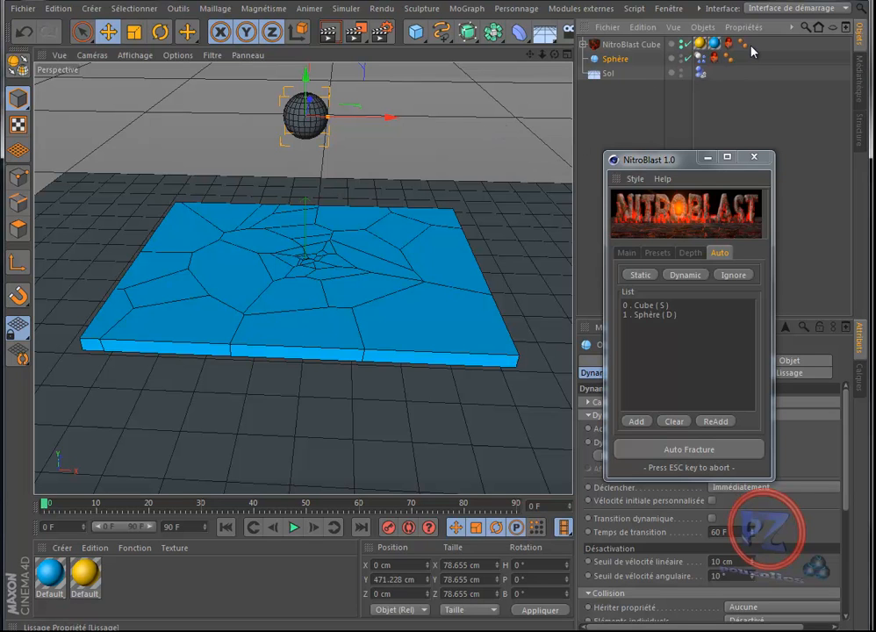
Delete the fractured slab and the sphere, keeping the floor, and add a NitroBlast Bomb to the scene
{"action": "left_click_drag", "start_coordinate": [754, 45], "coordinate": [630, 61]}
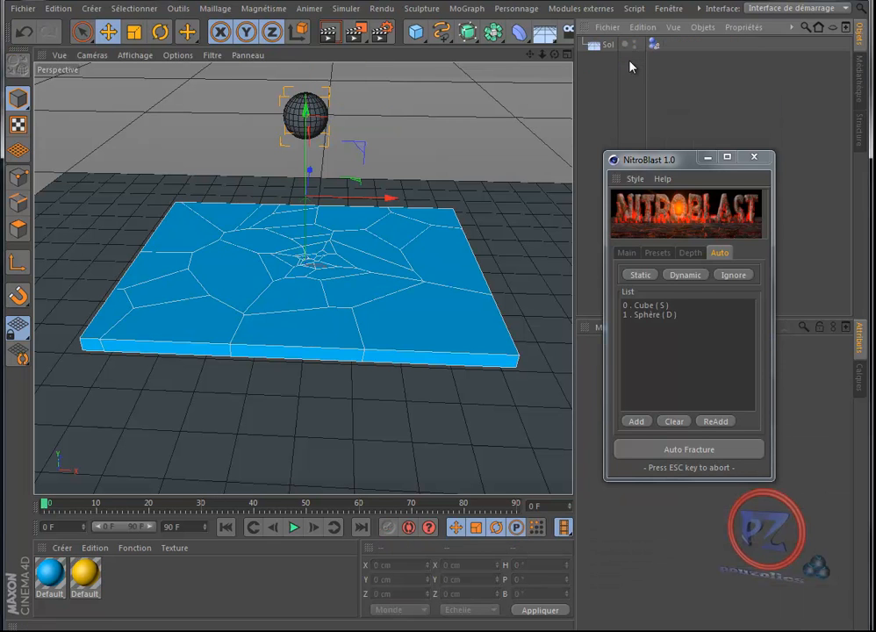
{"action": "key", "text": "Delete"}
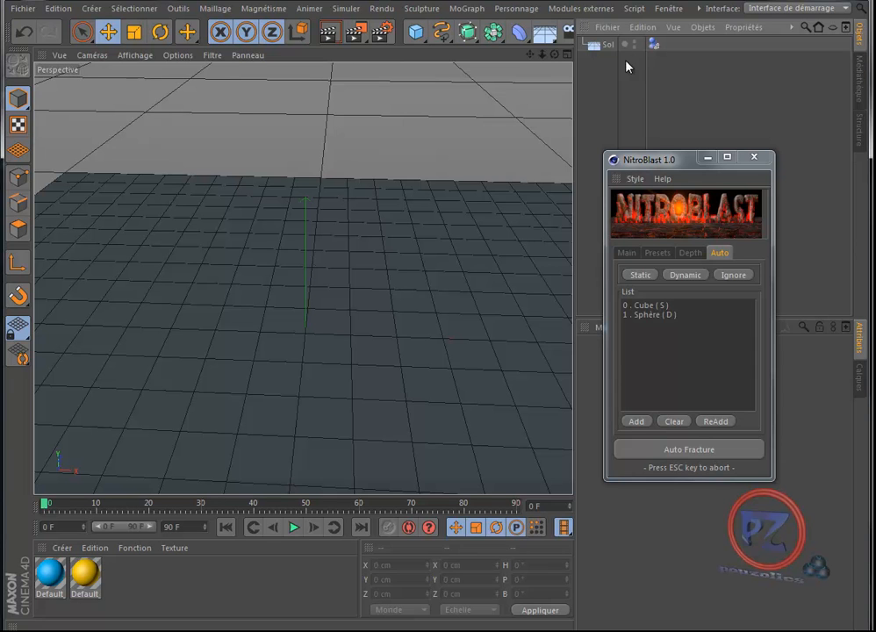
{"action": "left_click", "coordinate": [569, 11]}
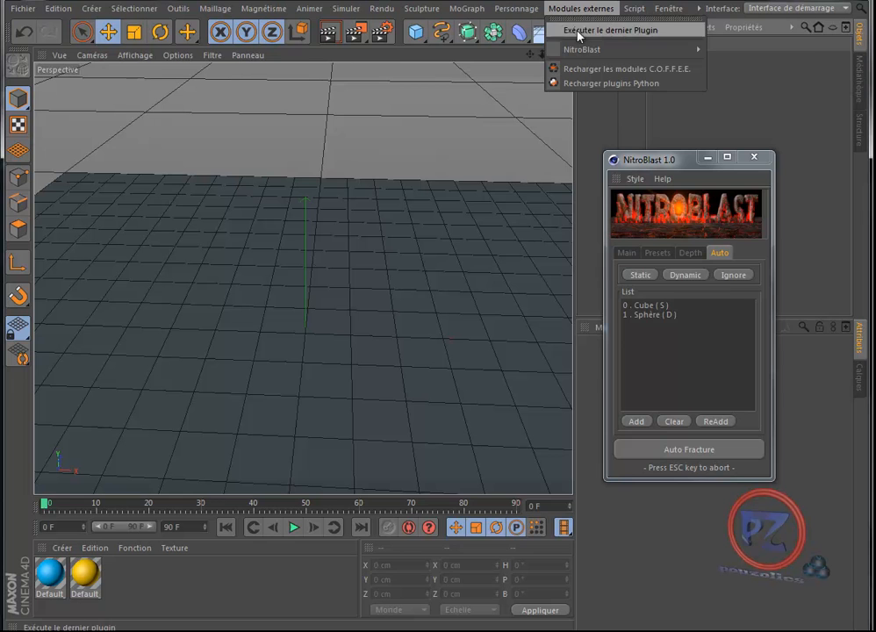
{"action": "mouse_move", "coordinate": [587, 50]}
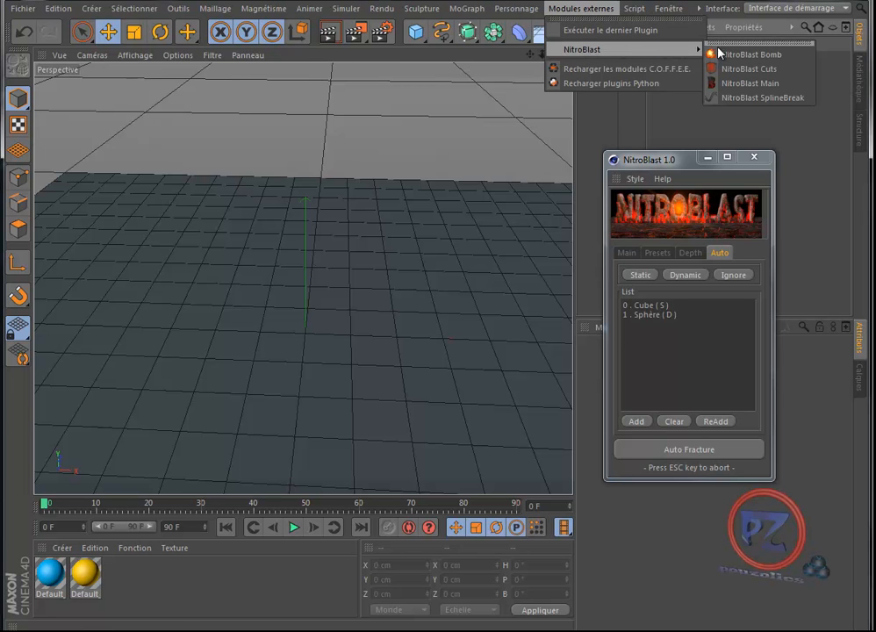
{"action": "left_click", "coordinate": [753, 55]}
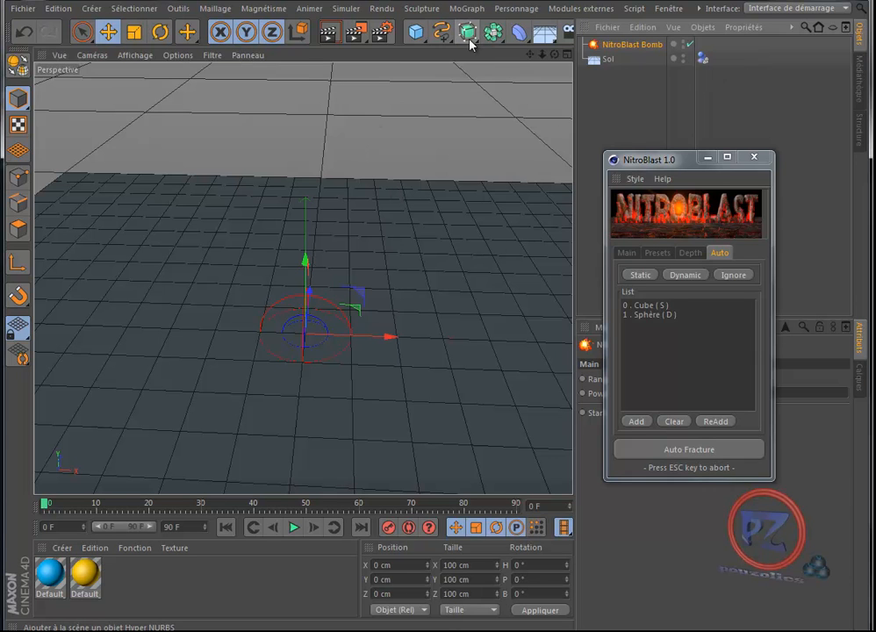
Add a cylinder over the bomb, raise it to about 103 cm in Y and widen it to about 200 cm in diameter
{"action": "left_click", "coordinate": [416, 32]}
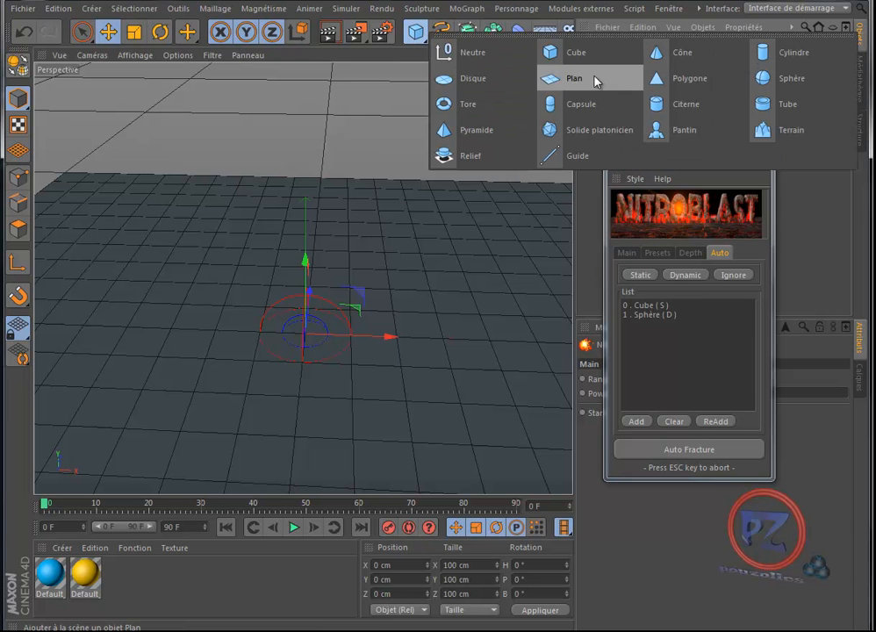
{"action": "left_click", "coordinate": [789, 55]}
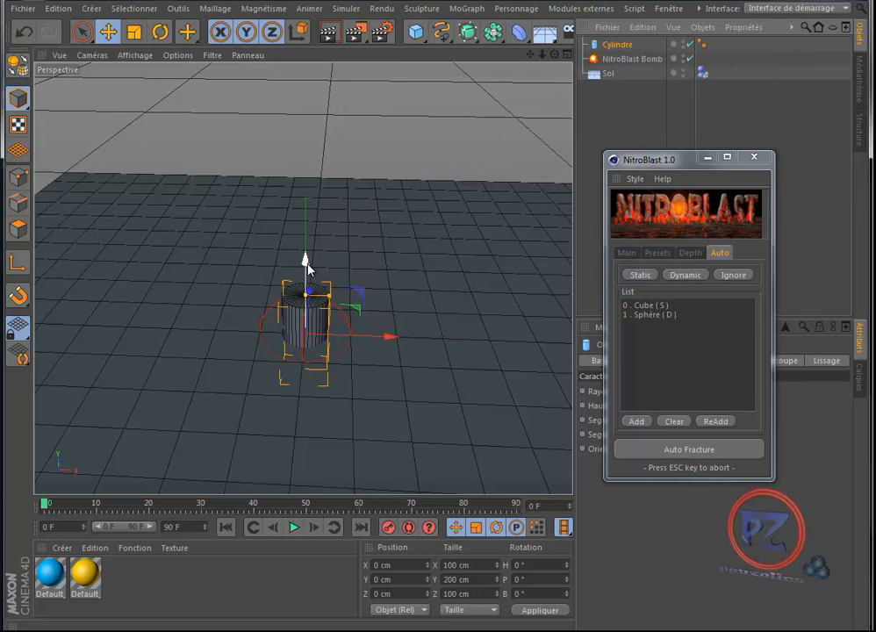
{"action": "left_click_drag", "start_coordinate": [305, 254], "coordinate": [356, 255]}
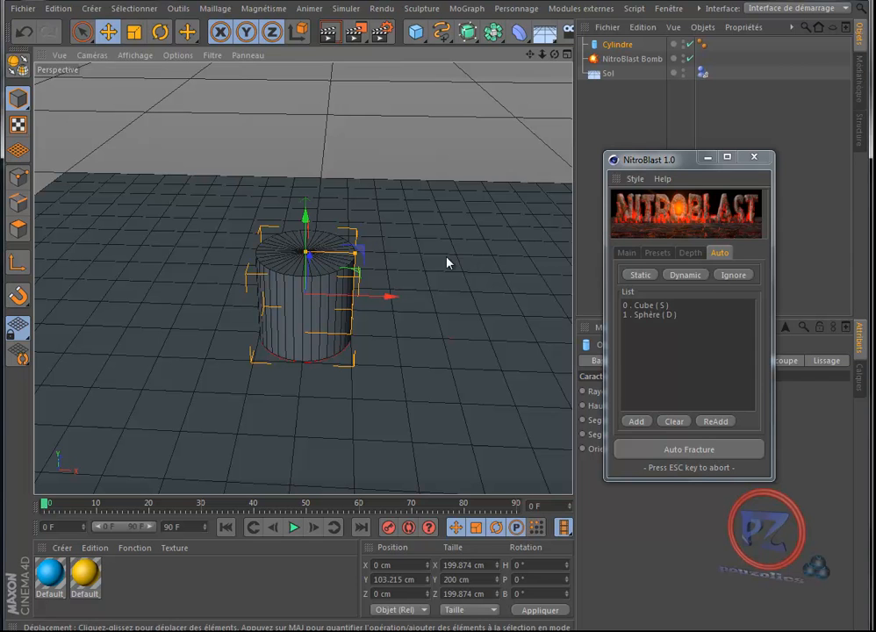
Fracture the cylinder at Medium quality with 100 pieces, play the bomb simulation briefly and rewind to the first frame
{"action": "left_click", "coordinate": [628, 254]}
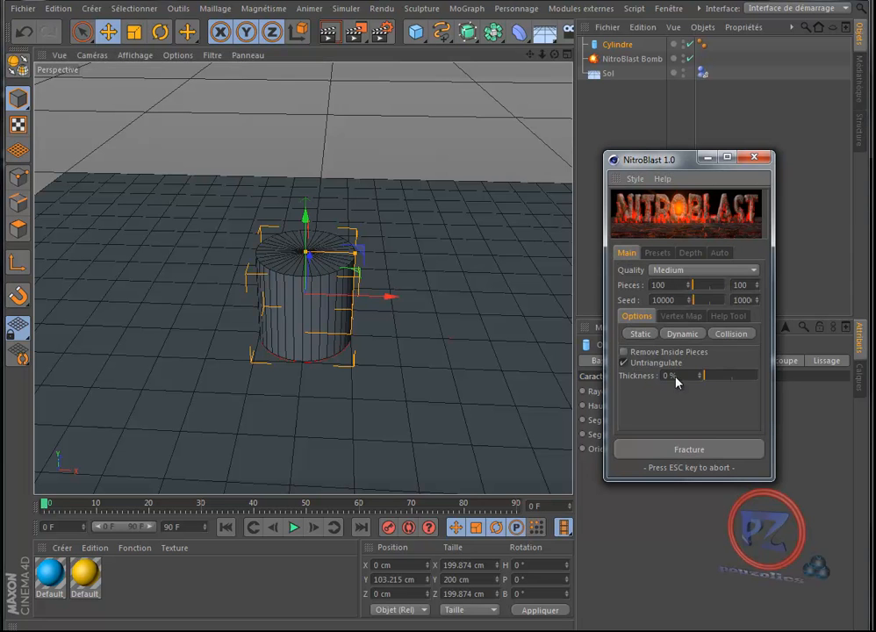
{"action": "left_click", "coordinate": [681, 454]}
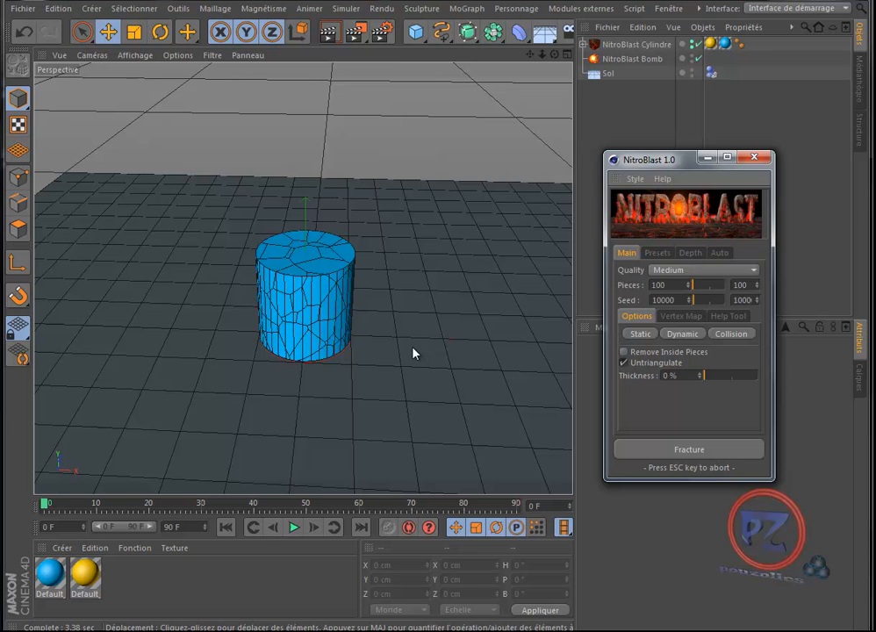
{"action": "left_click", "coordinate": [296, 528]}
{"action": "left_click", "coordinate": [296, 527]}
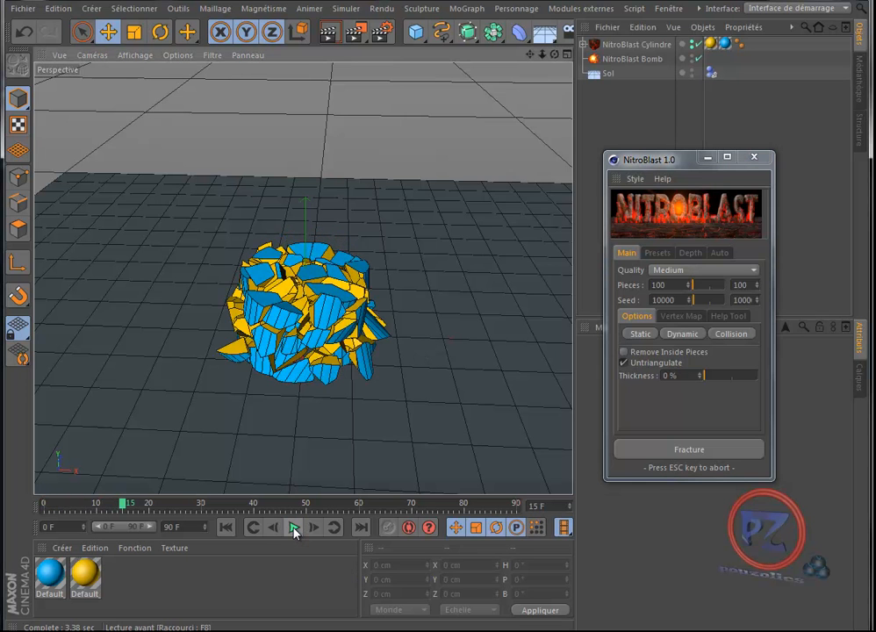
{"action": "left_click", "coordinate": [224, 528]}
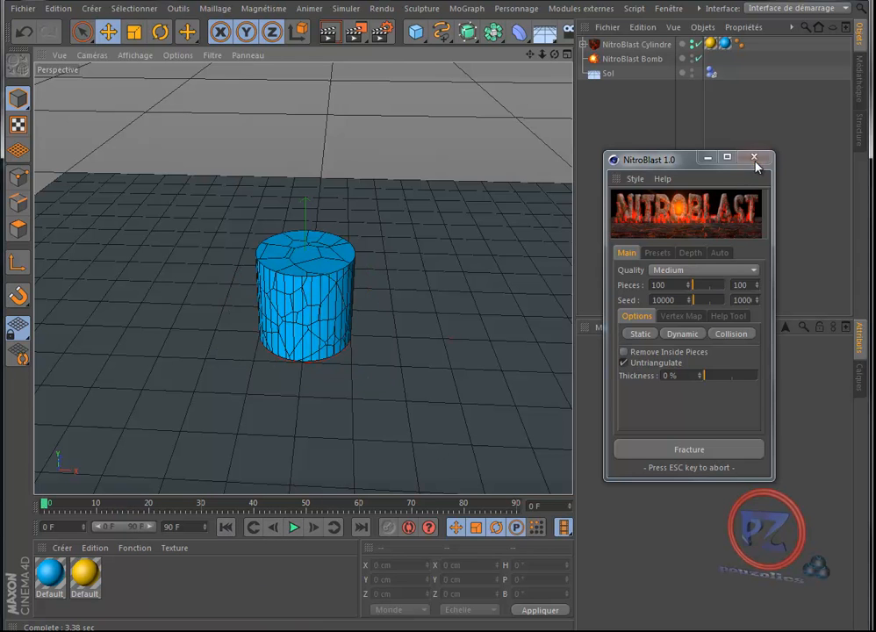
Move the NitroBlast window clear of the object settings and set the fractured cylinder's pieces mode to Collision
{"action": "left_click_drag", "start_coordinate": [683, 165], "coordinate": [86, 153]}
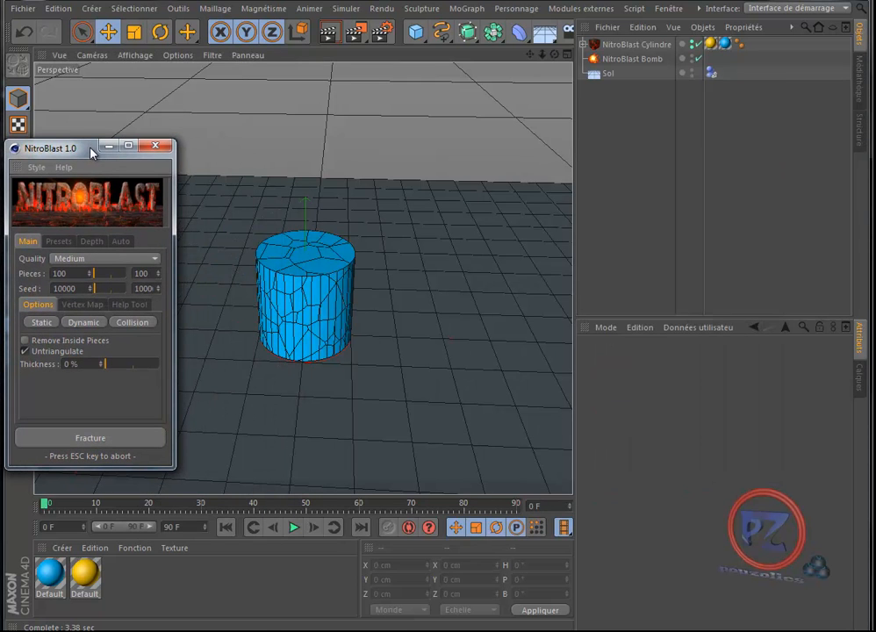
{"action": "right_click", "coordinate": [643, 45]}
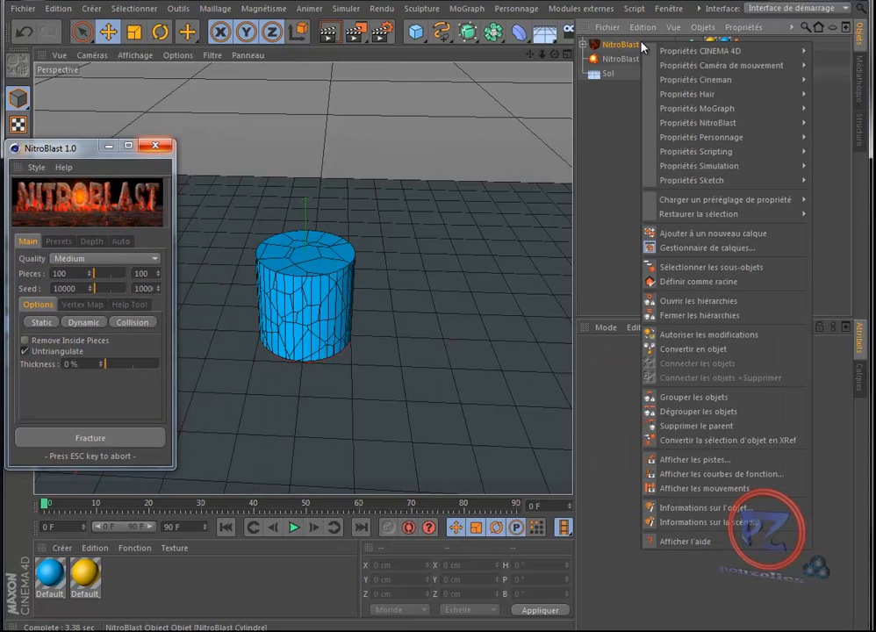
{"action": "left_click", "coordinate": [626, 48]}
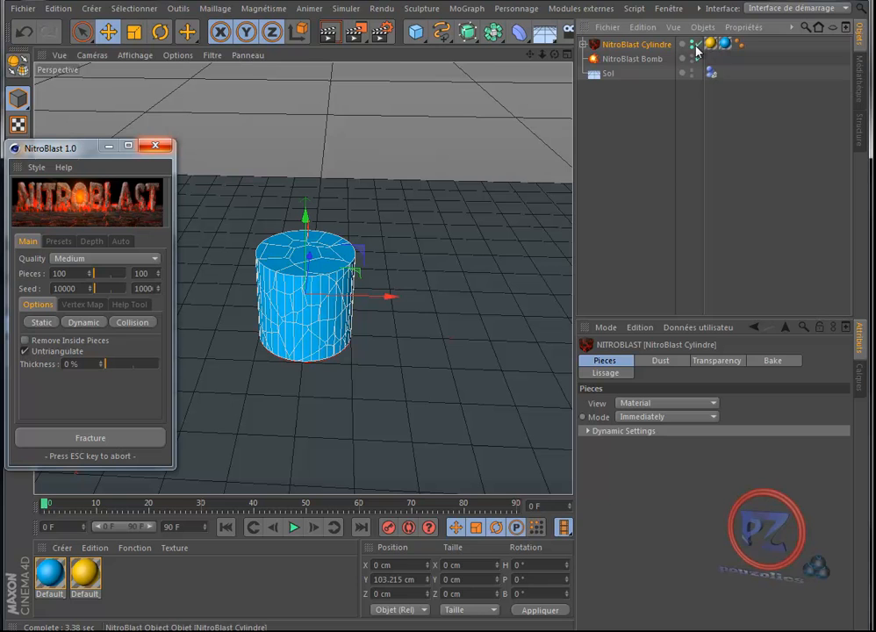
{"action": "left_click", "coordinate": [625, 419]}
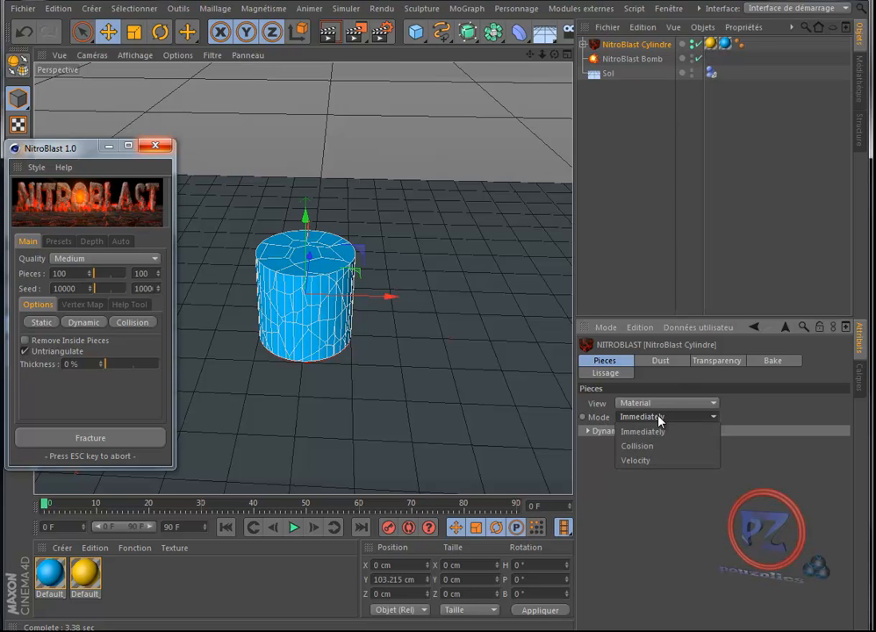
{"action": "left_click", "coordinate": [658, 445]}
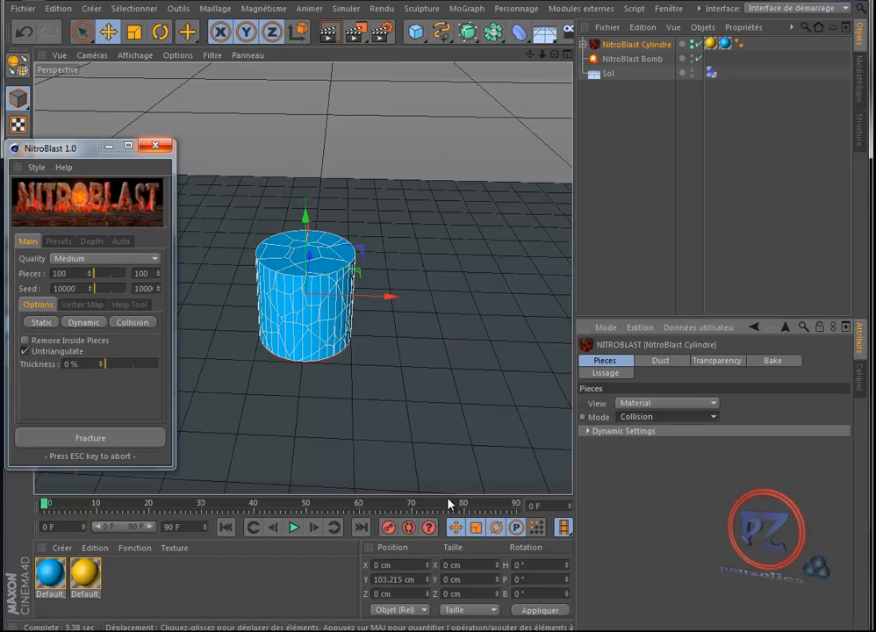
Play the bomb simulation on the fractured cylinder in Collision mode, stop it shortly after the blast and rewind to the first frame
{"action": "left_click", "coordinate": [295, 528]}
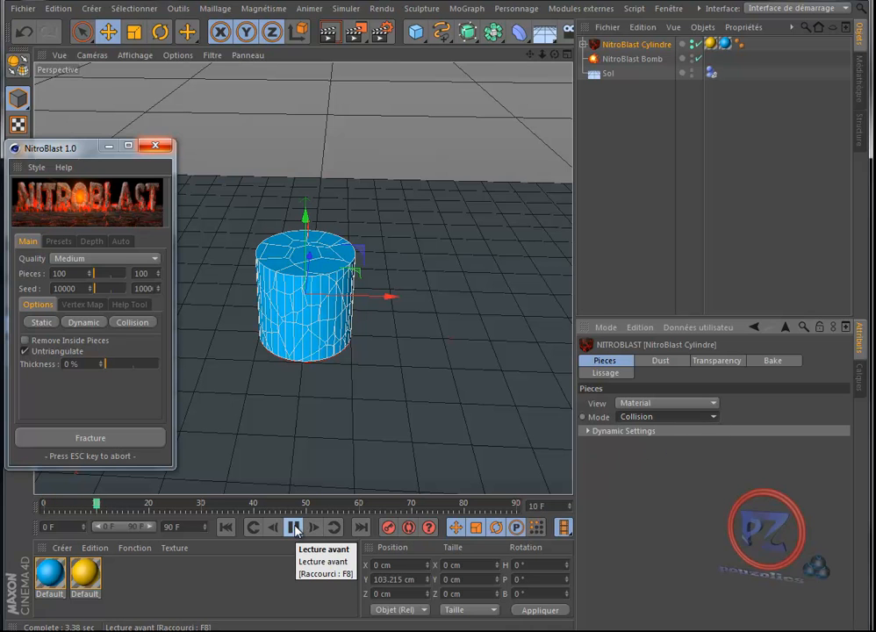
{"action": "left_click", "coordinate": [296, 527]}
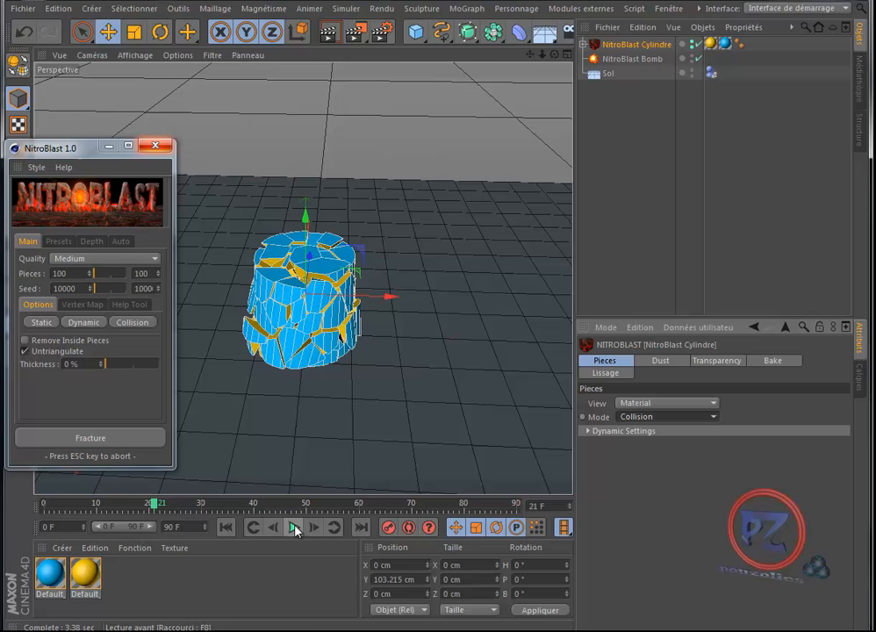
{"action": "left_click", "coordinate": [226, 527]}
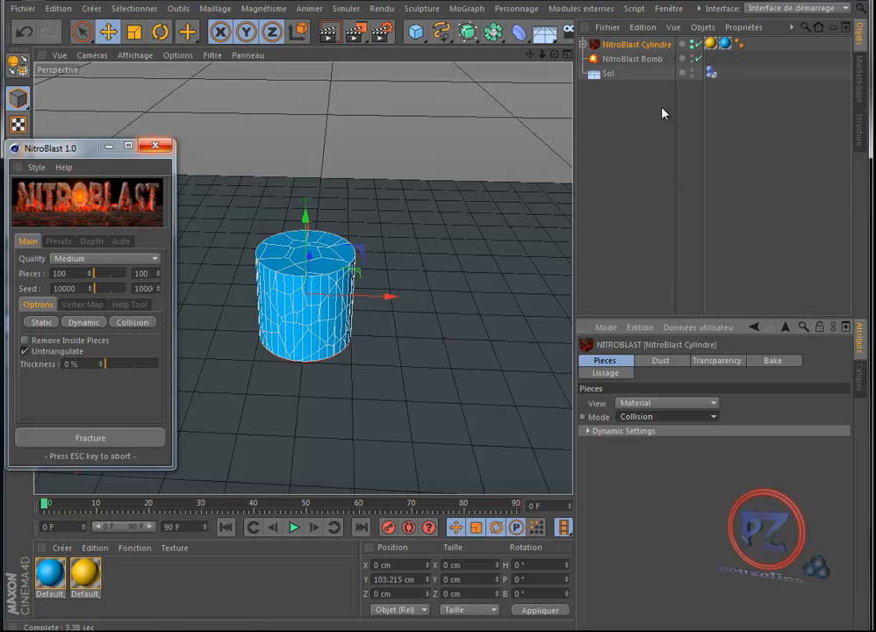
Set the NitroBlast Bomb's range to 566 and its power to 74%, play the explosion briefly and rewind to the first frame
{"action": "left_click", "coordinate": [639, 60]}
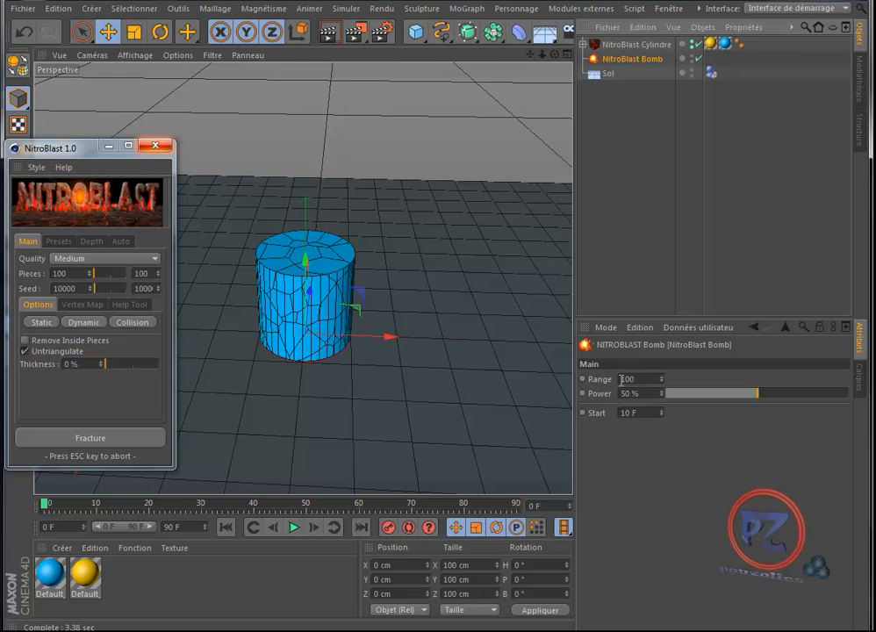
{"action": "mouse_move", "coordinate": [662, 381]}
{"action": "left_mouse_down"}
{"action": "mouse_move", "coordinate": [665, 137]}
{"action": "mouse_move", "coordinate": [660, 437]}
{"action": "mouse_move", "coordinate": [661, 384]}
{"action": "left_mouse_up"}
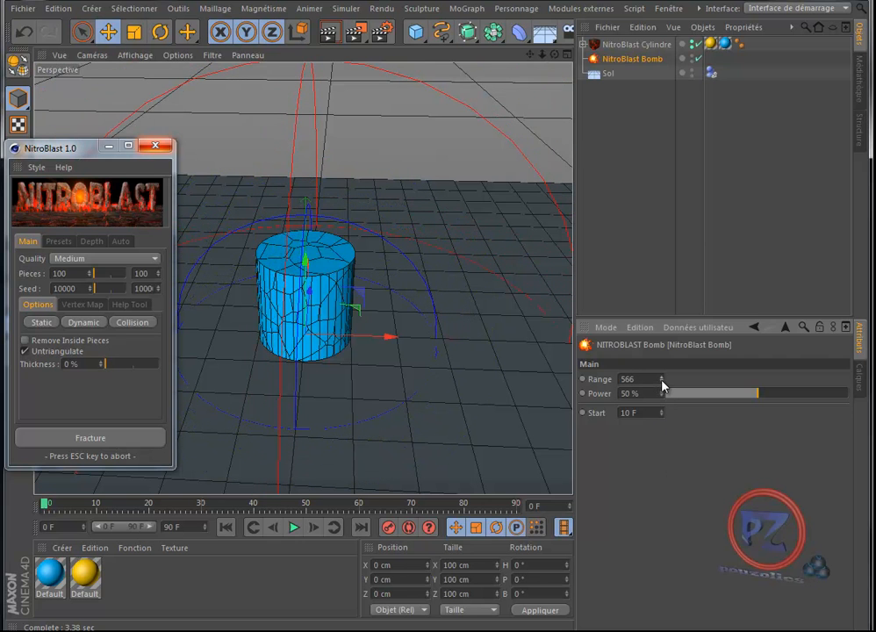
{"action": "left_click", "coordinate": [839, 394]}
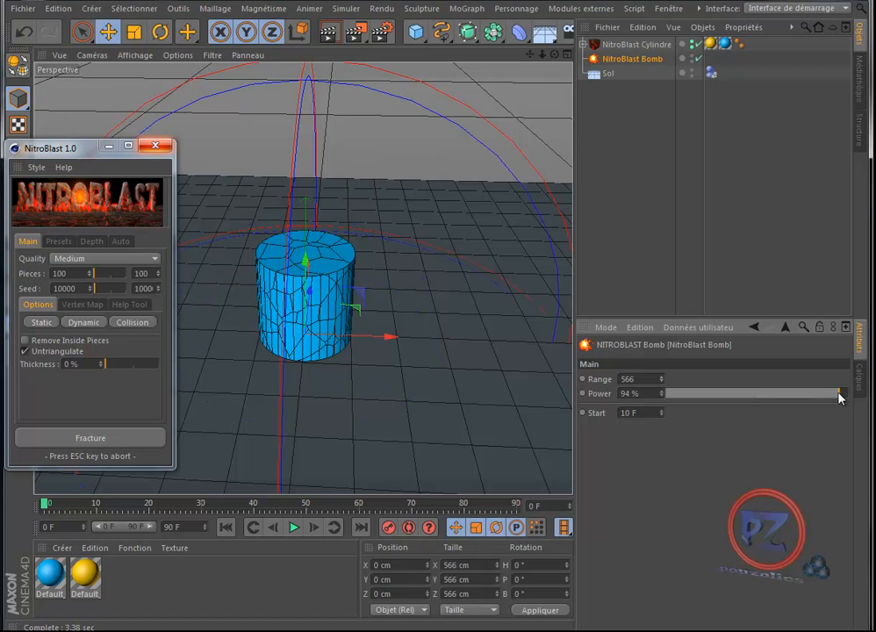
{"action": "left_click_drag", "start_coordinate": [828, 398], "coordinate": [803, 403]}
{"action": "left_click", "coordinate": [294, 528]}
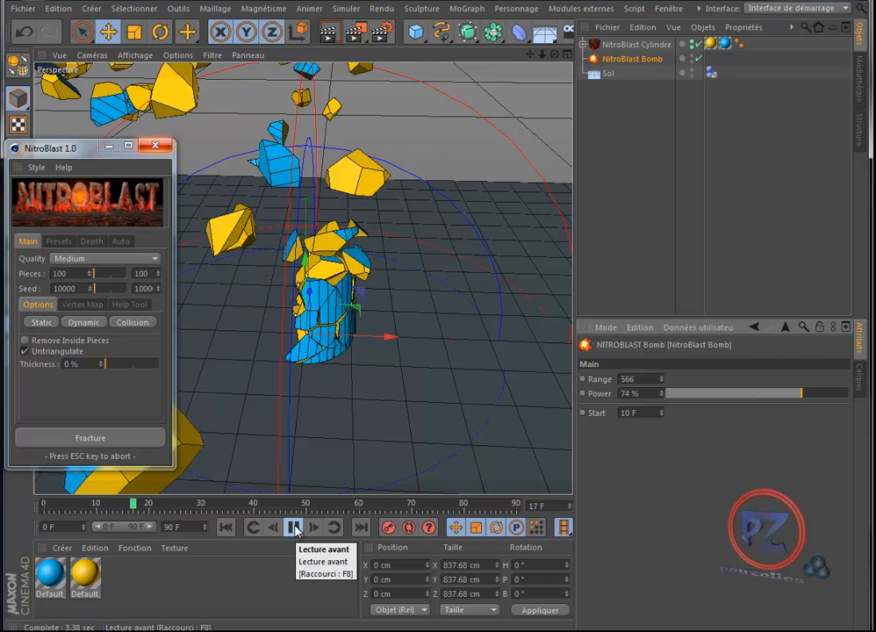
{"action": "left_click", "coordinate": [296, 528]}
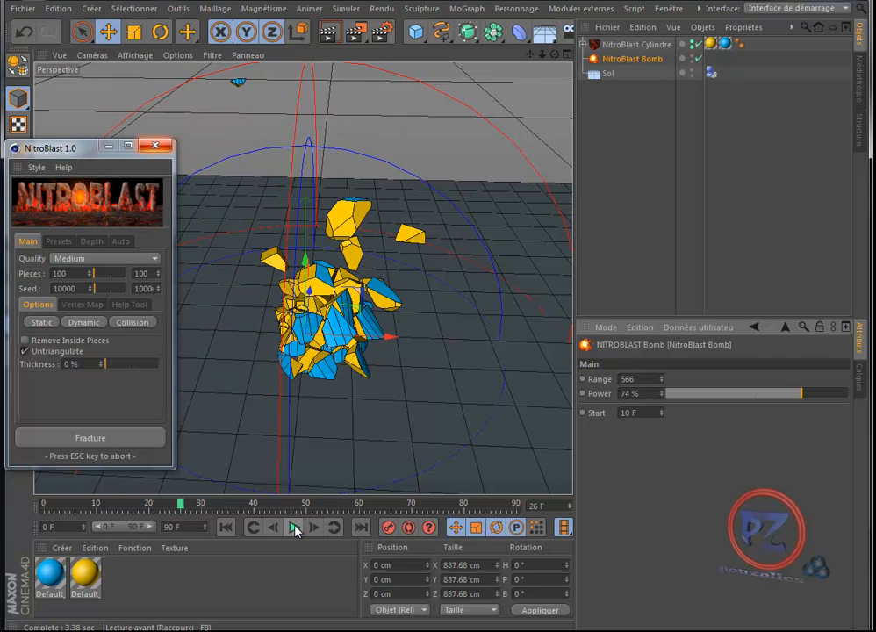
{"action": "left_click", "coordinate": [226, 528]}
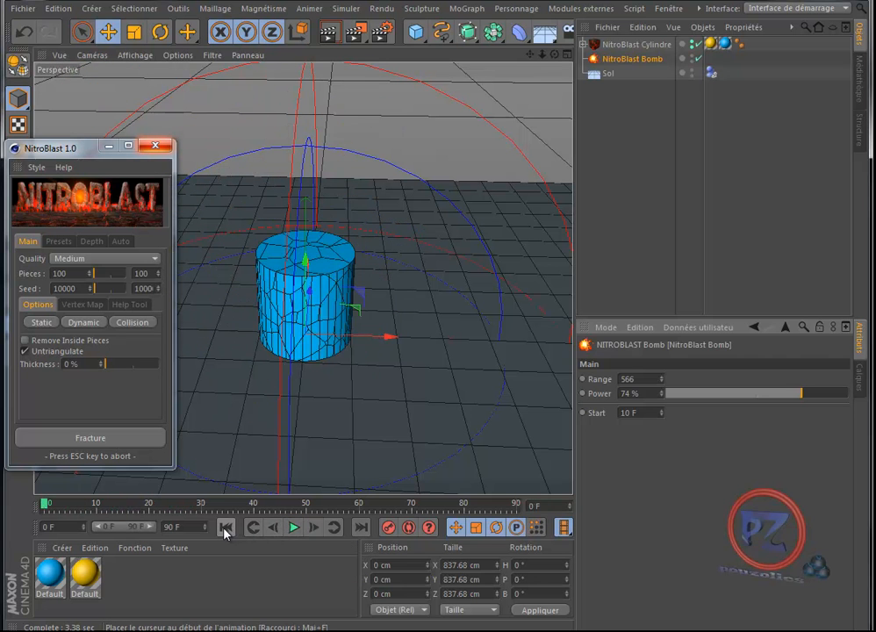
Lower the bomb's power to 67%, play the explosion to about frame 20 and rewind to the first frame
{"action": "left_click", "coordinate": [791, 398]}
{"action": "left_click", "coordinate": [294, 529]}
{"action": "left_click", "coordinate": [294, 528]}
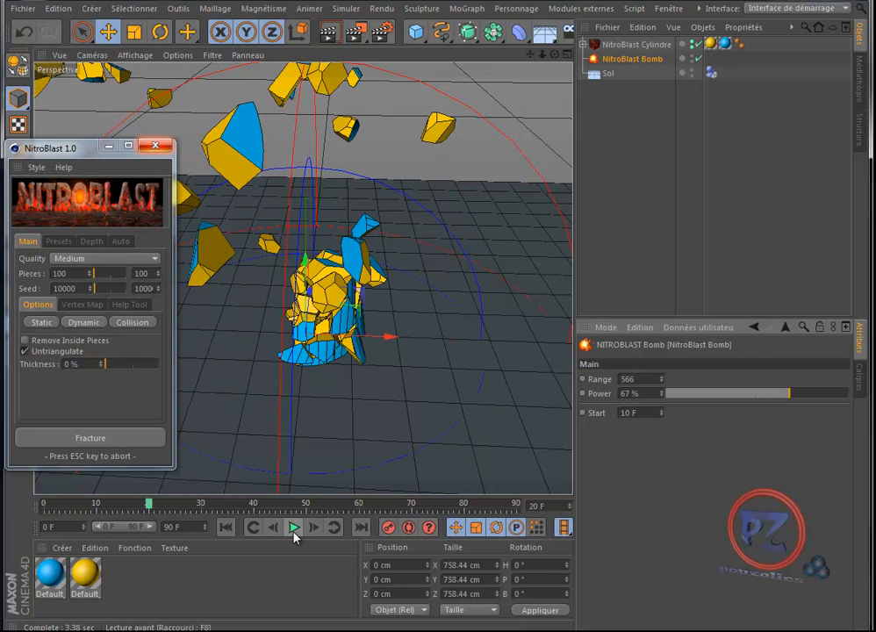
{"action": "left_click", "coordinate": [226, 527]}
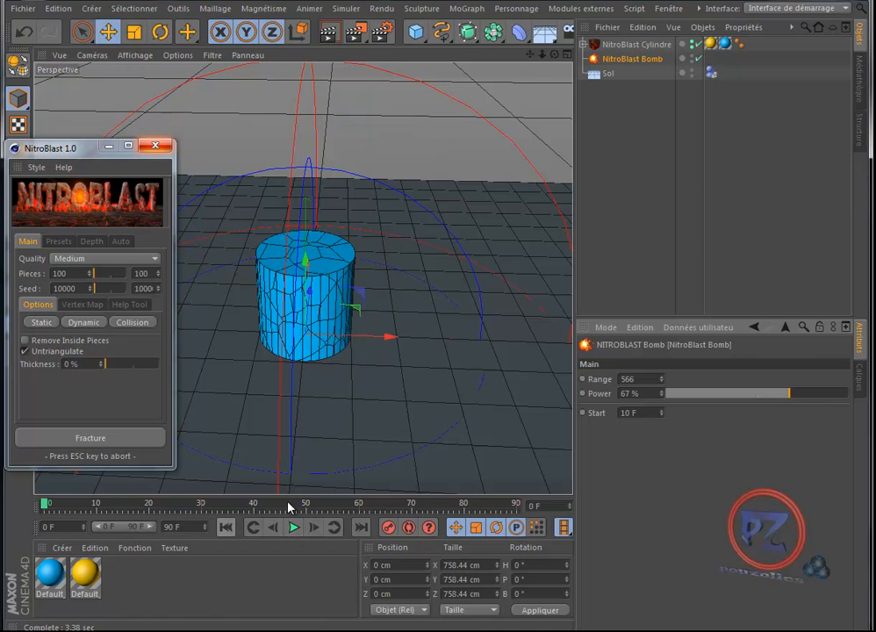
Raise the bomb's power to 97%, test the explosion to about frame 20 and rewind to the first frame
{"action": "left_click", "coordinate": [845, 396]}
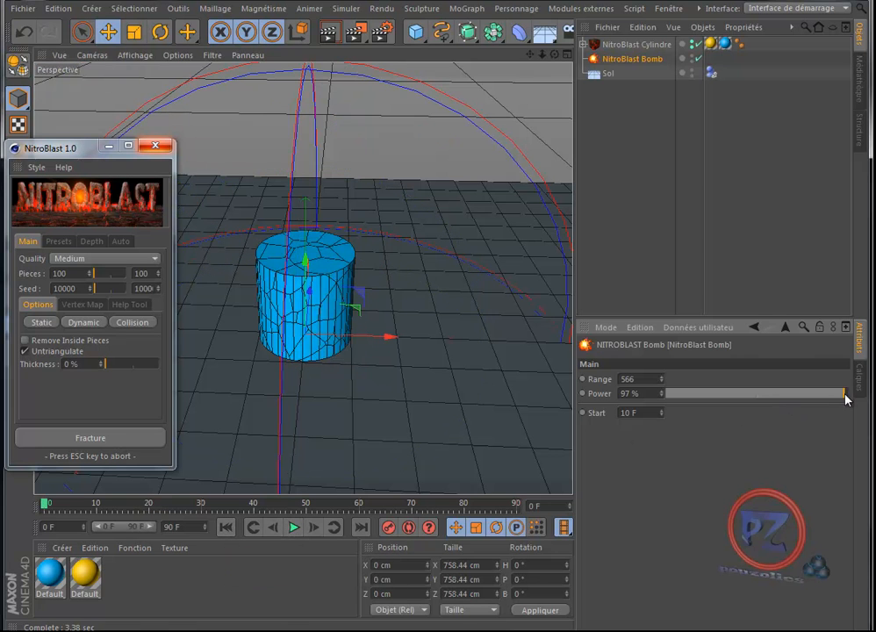
{"action": "left_click", "coordinate": [293, 528]}
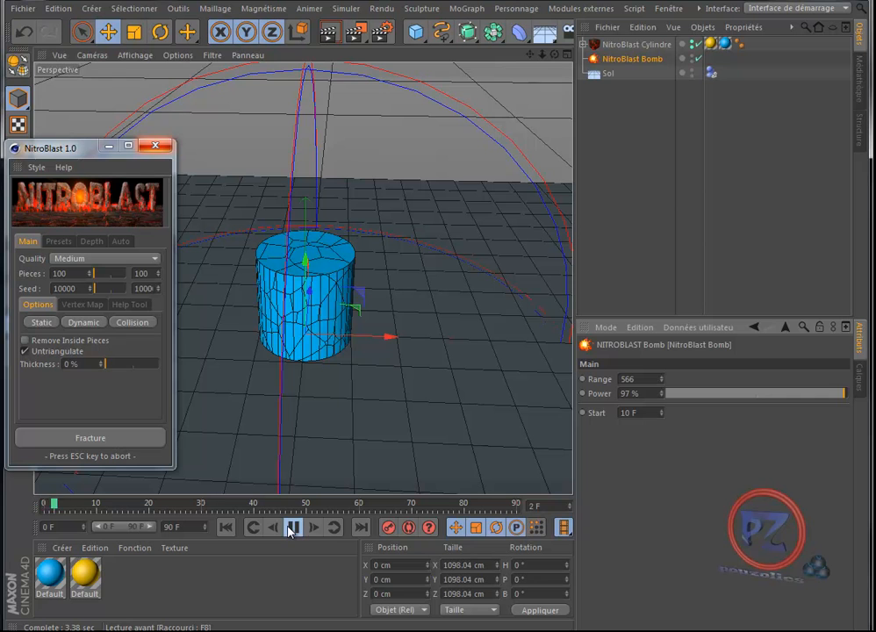
{"action": "left_click", "coordinate": [292, 528]}
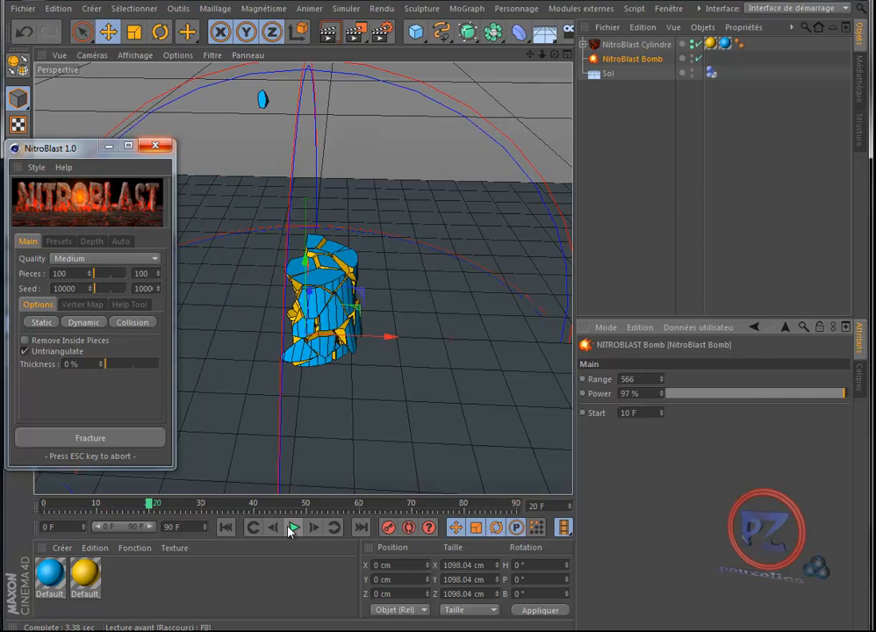
{"action": "left_click", "coordinate": [226, 528]}
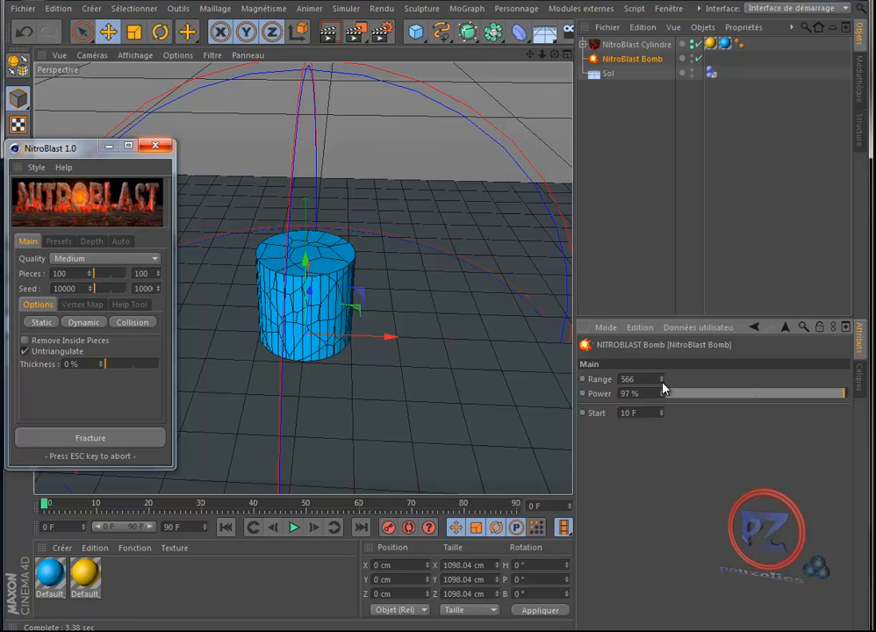
Set the bomb's range to 400, play the explosion again and rewind to the first frame
{"action": "double_click", "coordinate": [615, 379]}
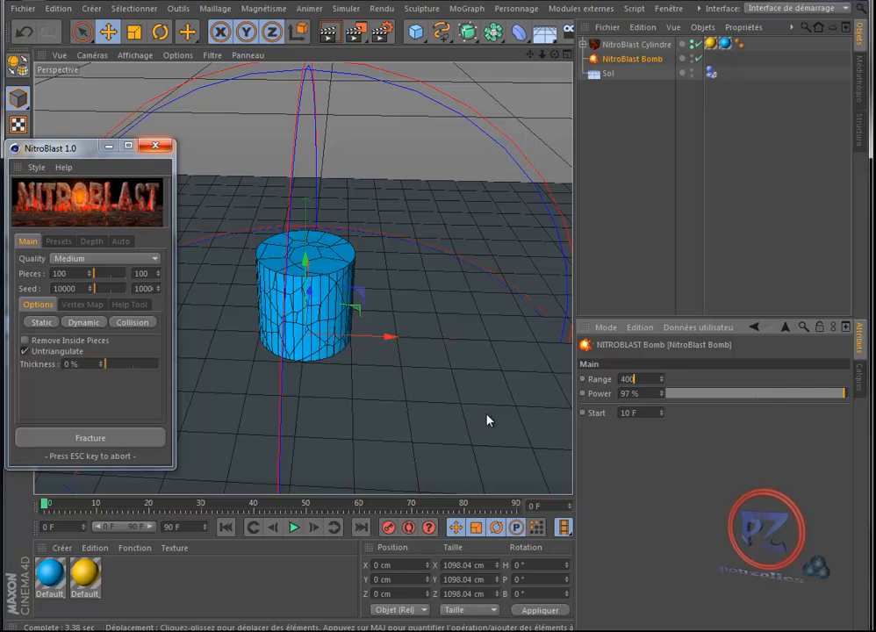
{"action": "left_click", "coordinate": [294, 528]}
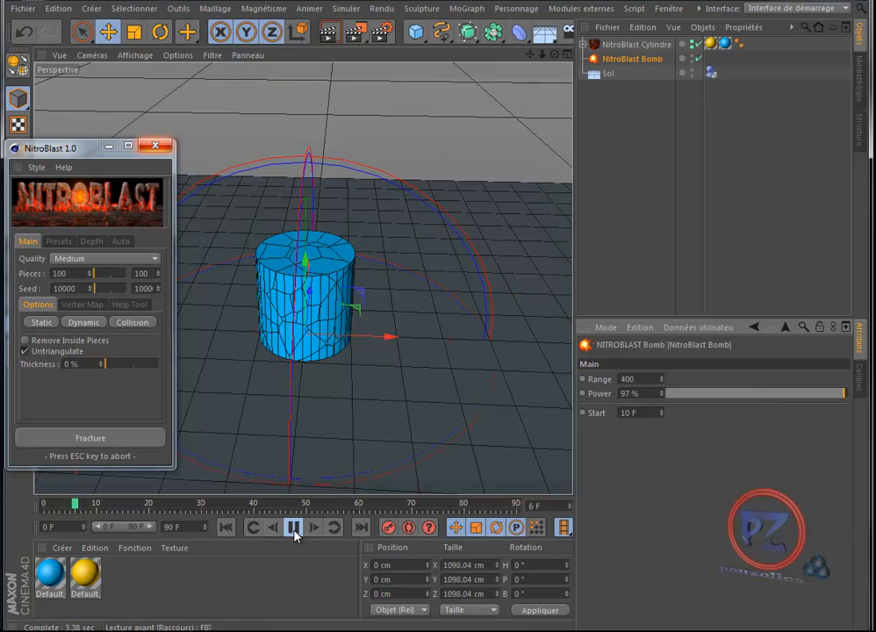
{"action": "left_click", "coordinate": [294, 528]}
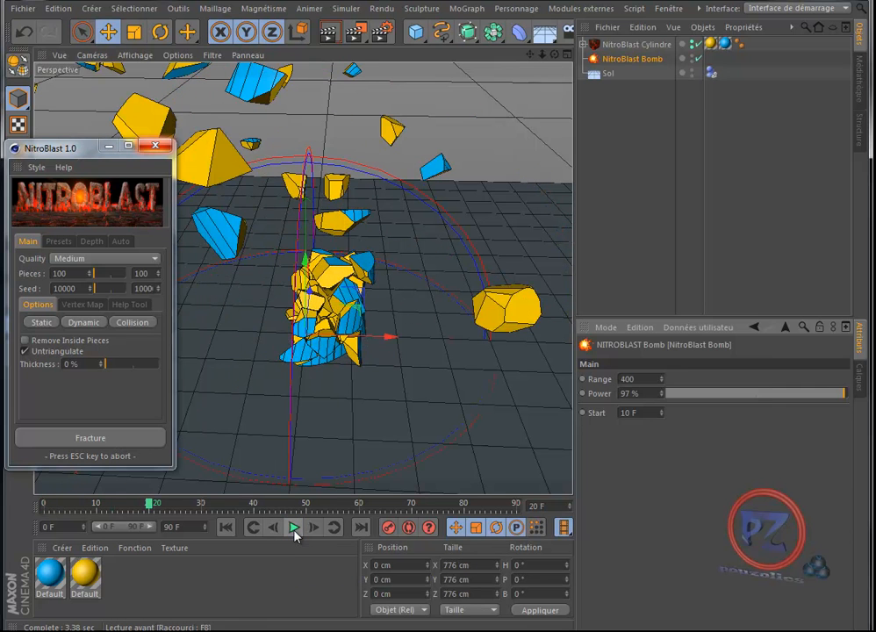
{"action": "left_click", "coordinate": [227, 528]}
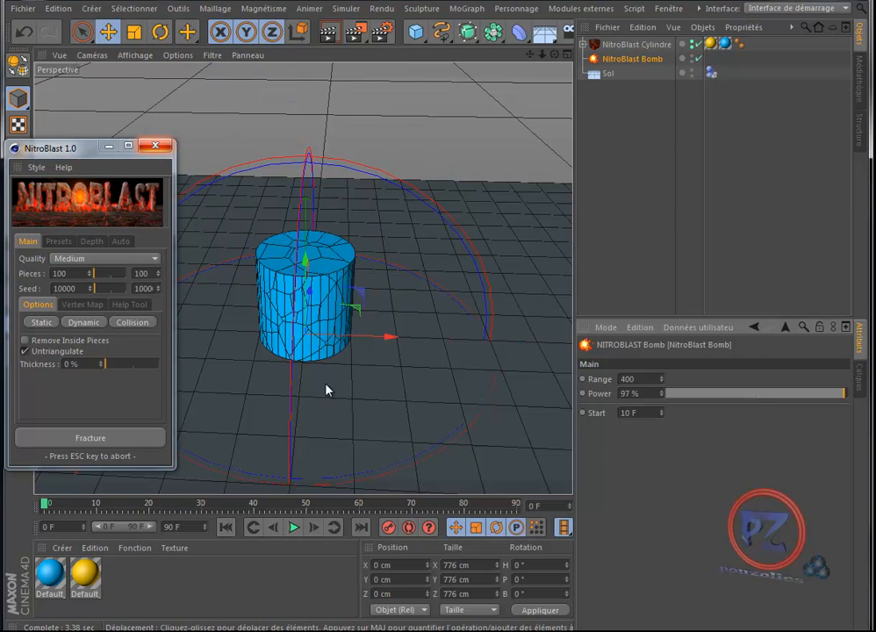
Move the bomb to about 9 cm in X and 117 cm in Y, play the explosion briefly and rewind to the start
{"action": "mouse_move", "coordinate": [385, 337]}
{"action": "left_mouse_down"}
{"action": "mouse_move", "coordinate": [401, 338]}
{"action": "mouse_move", "coordinate": [392, 338]}
{"action": "left_mouse_up"}
{"action": "left_click_drag", "start_coordinate": [311, 261], "coordinate": [317, 215]}
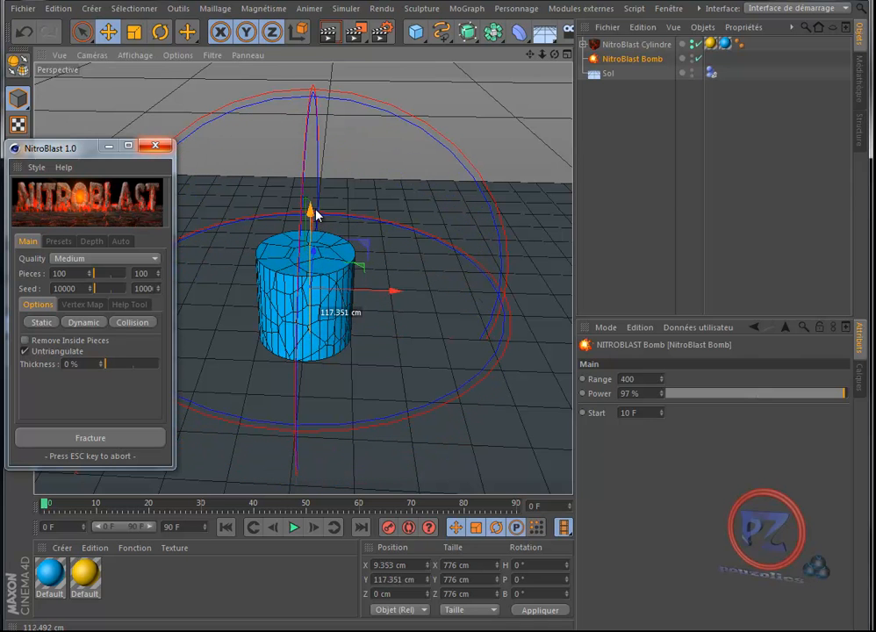
{"action": "left_click", "coordinate": [295, 528]}
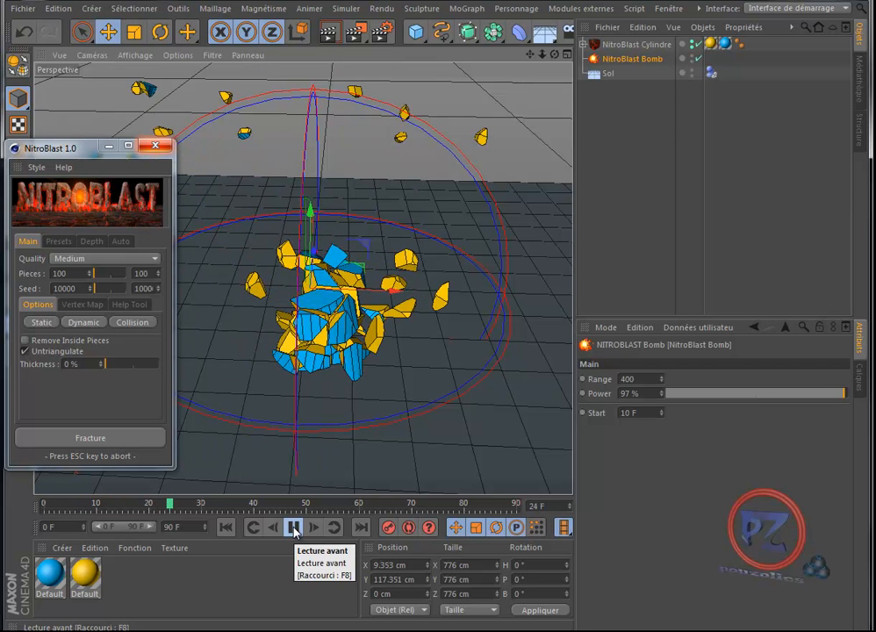
{"action": "left_click", "coordinate": [294, 528]}
{"action": "left_click", "coordinate": [226, 527]}
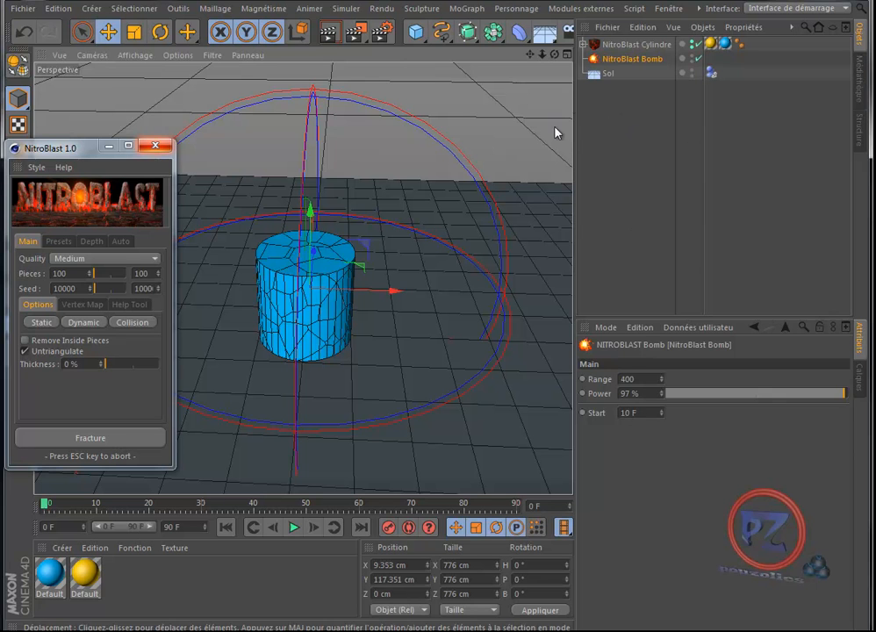
Delete the fractured cylinder and the bomb, keeping the floor, and add a NitroBlast Cuts object to the scene
{"action": "left_click_drag", "start_coordinate": [776, 37], "coordinate": [647, 67]}
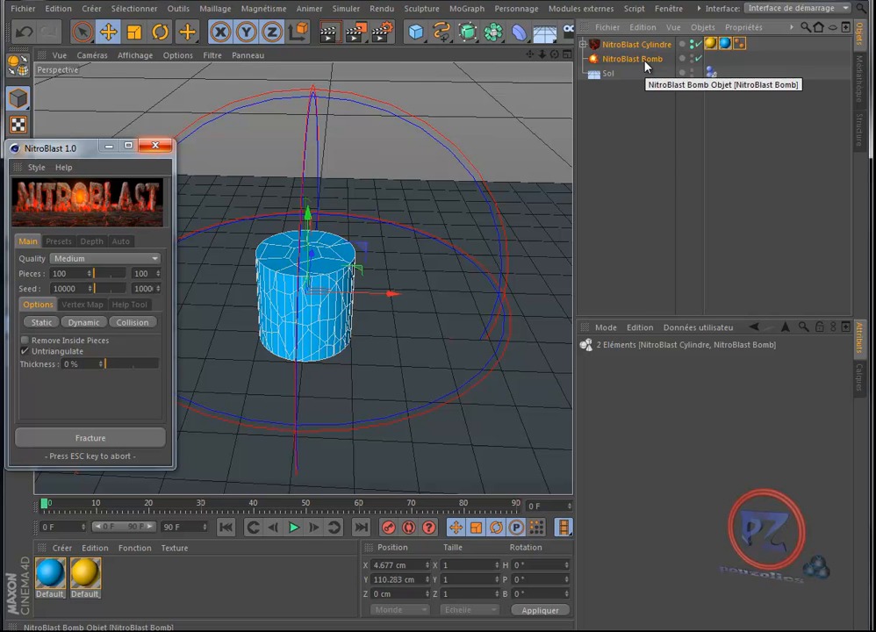
{"action": "key", "text": "Delete"}
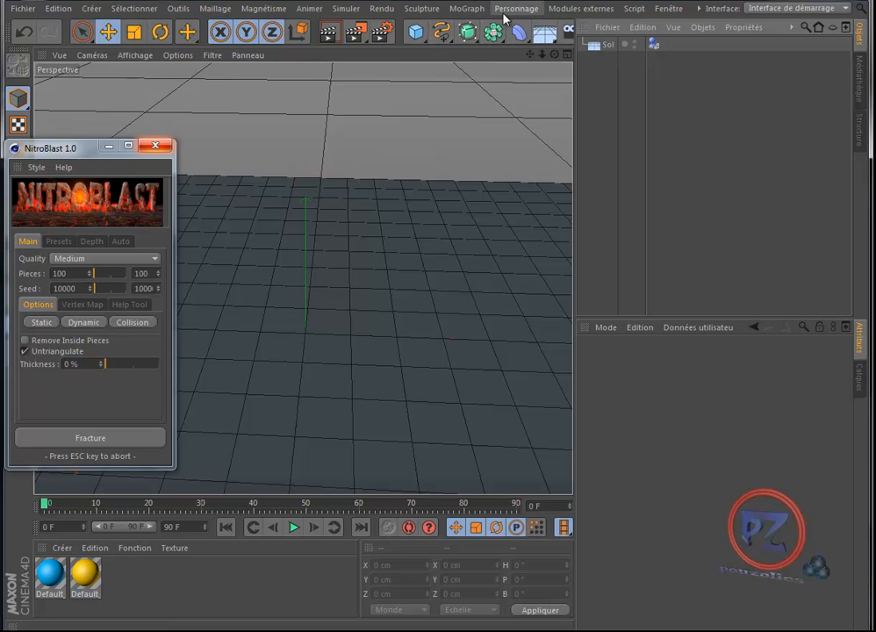
{"action": "left_click", "coordinate": [571, 9]}
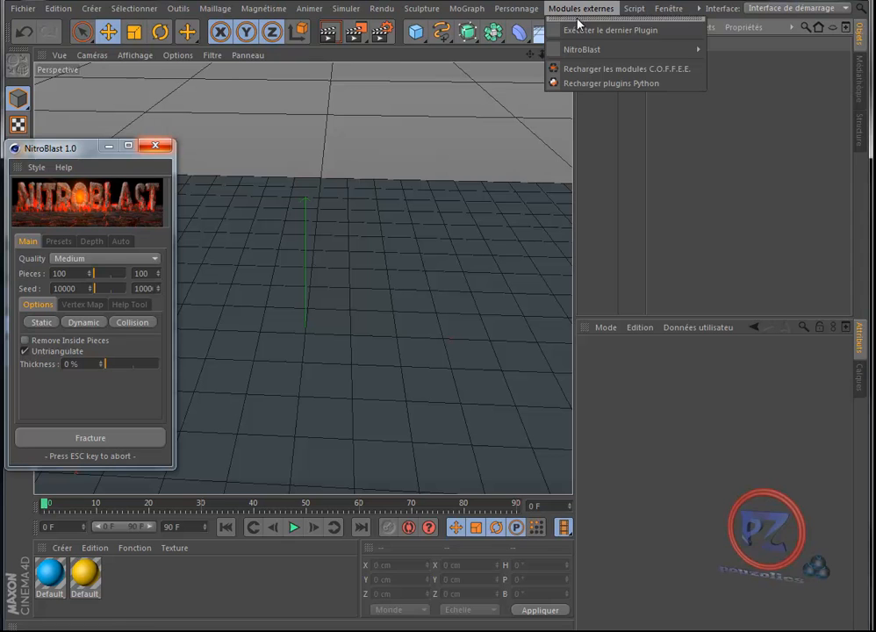
{"action": "mouse_move", "coordinate": [595, 52]}
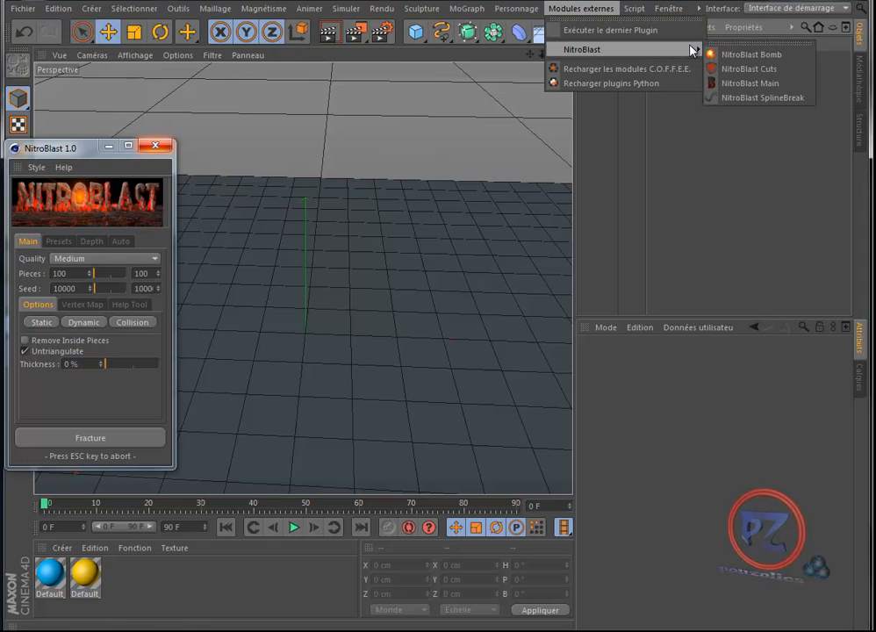
{"action": "left_click", "coordinate": [760, 69]}
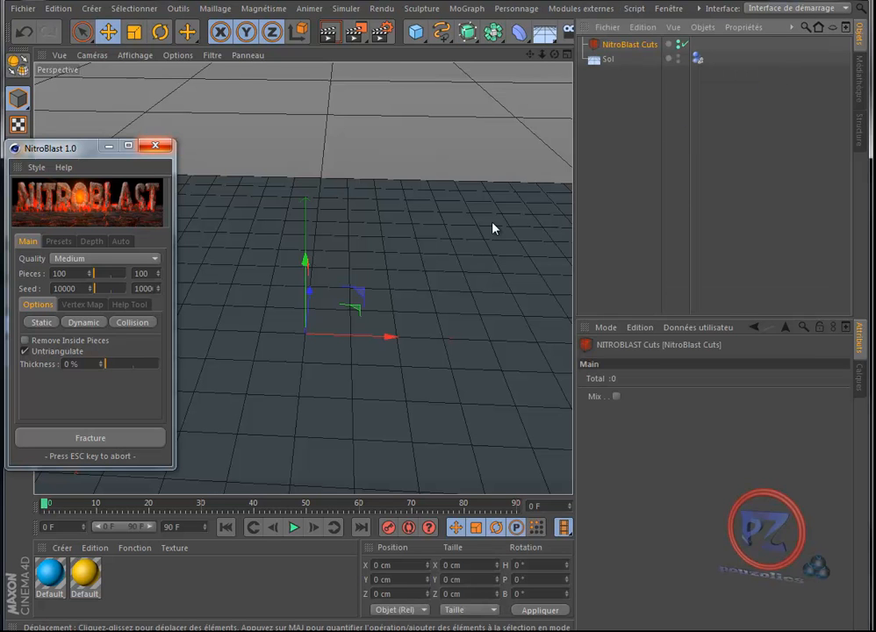
Add a cube at 100 cm in Y and reshape it into a wall about 582 × 197 × 87 cm
{"action": "left_click", "coordinate": [416, 33]}
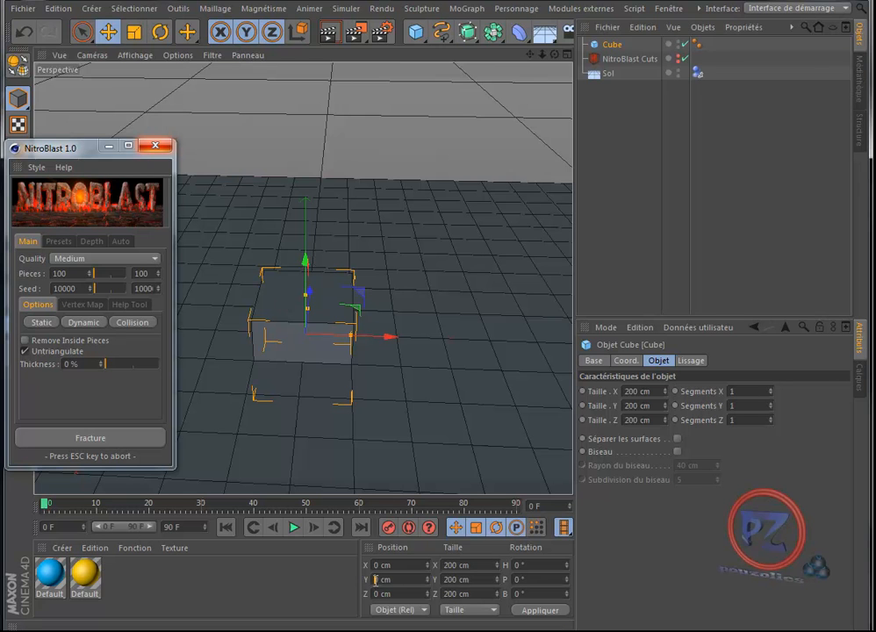
{"action": "key", "text": "Return"}
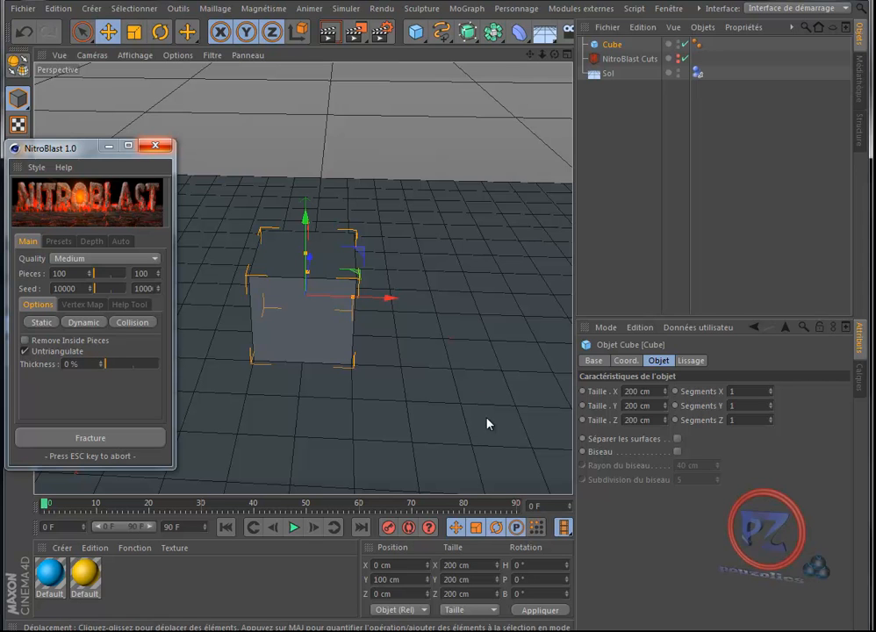
{"action": "left_click_drag", "start_coordinate": [306, 253], "coordinate": [309, 266]}
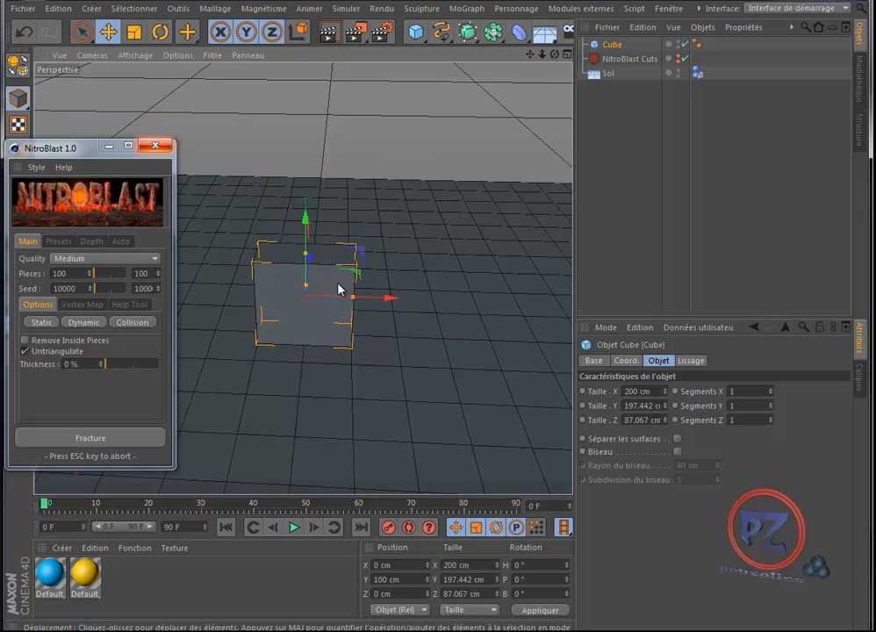
{"action": "left_click_drag", "start_coordinate": [354, 298], "coordinate": [446, 301]}
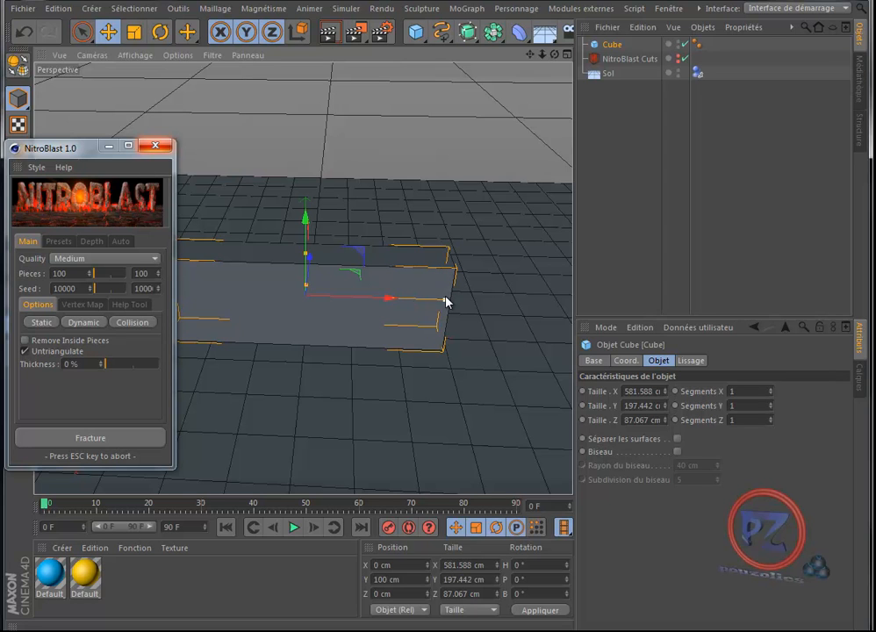
Fracture the wall at Medium quality with 100 pieces and nest NitroBlast Cuts inside the fractured cube, below the NitroBlast Object
{"action": "left_click", "coordinate": [87, 445]}
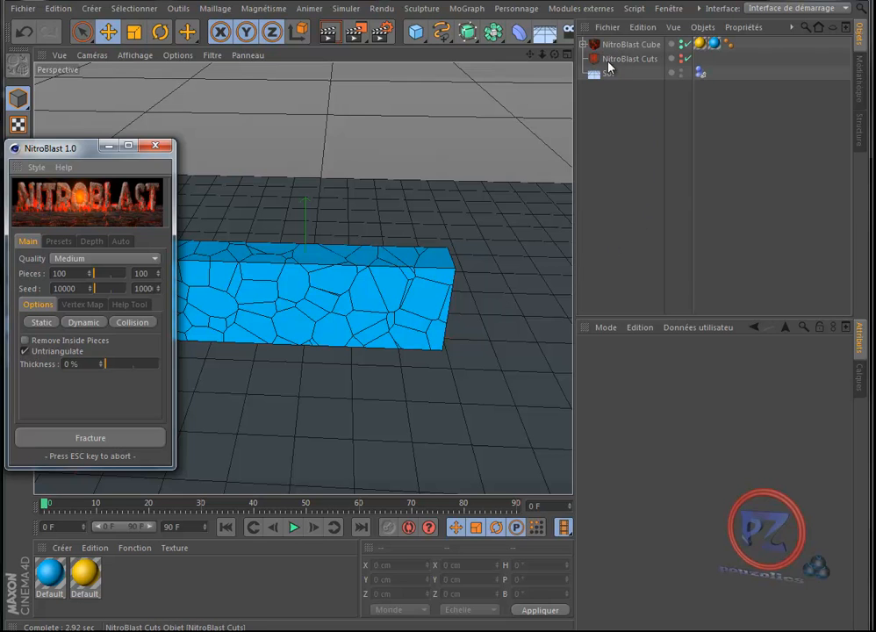
{"action": "left_click_drag", "start_coordinate": [632, 66], "coordinate": [632, 44]}
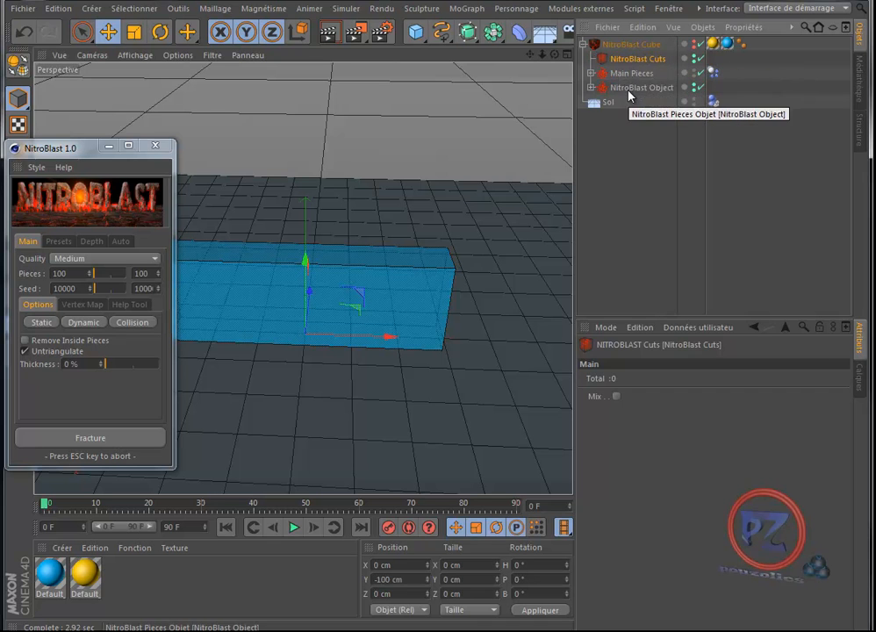
{"action": "left_click_drag", "start_coordinate": [635, 60], "coordinate": [635, 85]}
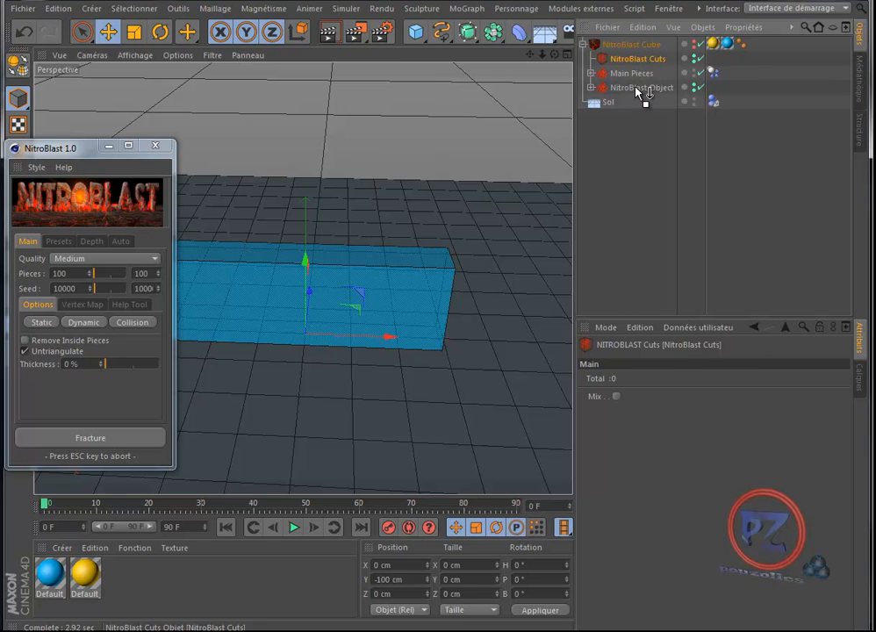
{"action": "left_click_drag", "start_coordinate": [637, 91], "coordinate": [635, 92]}
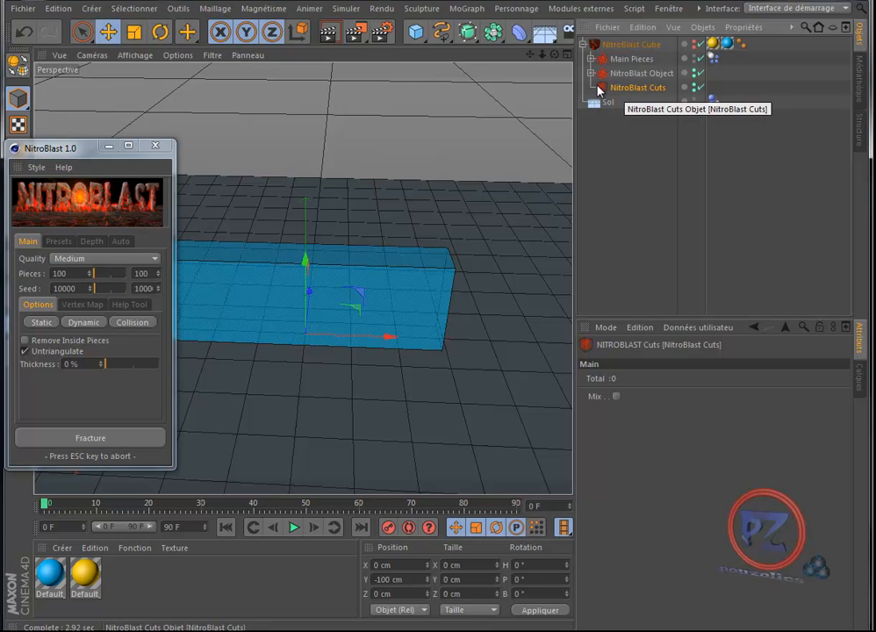
Add a cube at 100 cm in Y and reshape it into a tall slab about 50 × 296 × 287 cm through the wall
{"action": "left_click", "coordinate": [416, 32]}
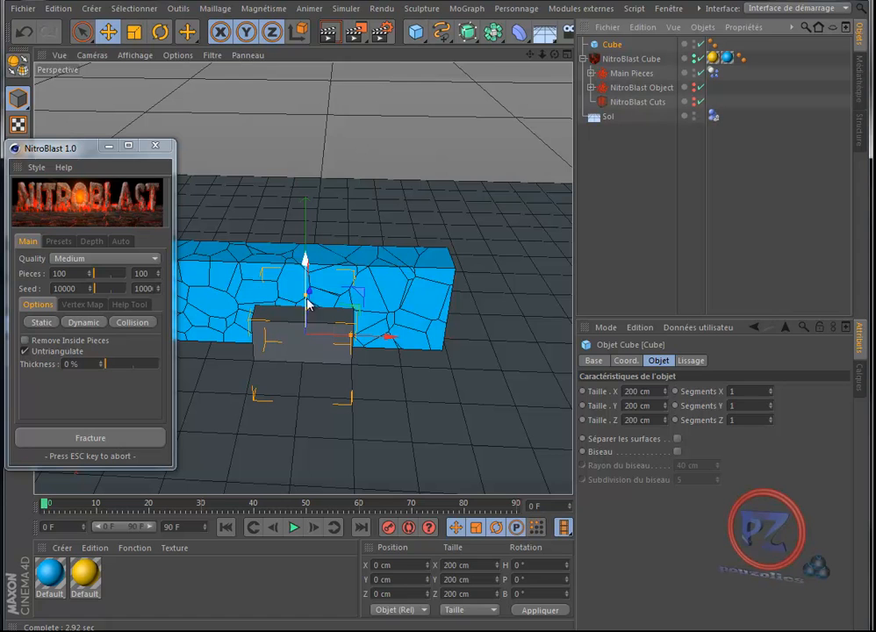
{"action": "double_click", "coordinate": [373, 580]}
{"action": "type", "text": "100"}
{"action": "key", "text": "Return"}
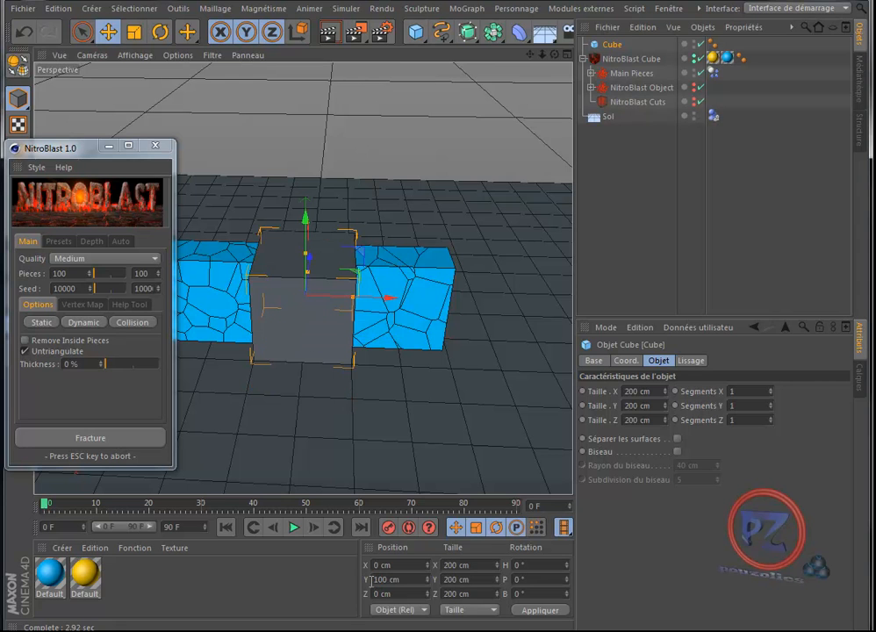
{"action": "left_click_drag", "start_coordinate": [353, 301], "coordinate": [306, 235]}
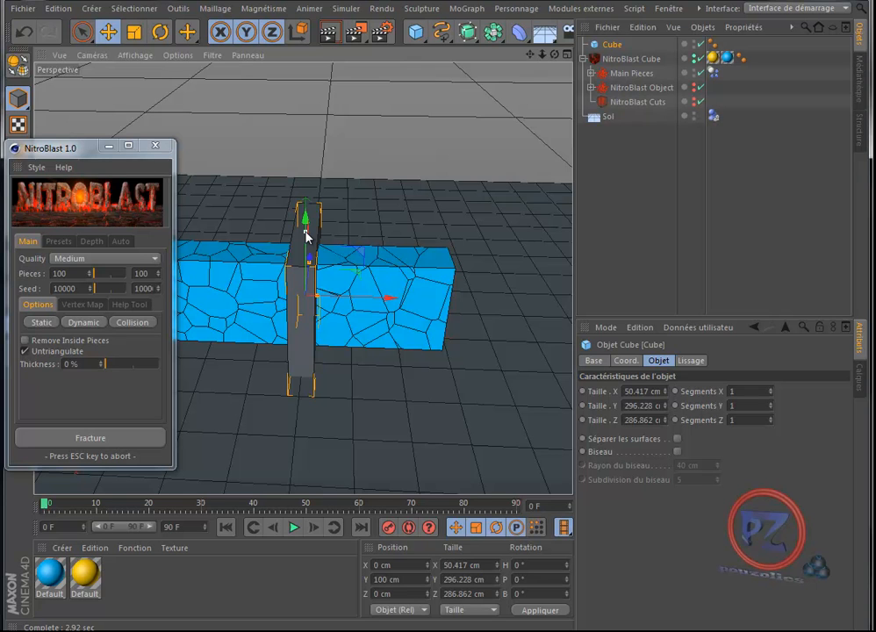
Nest the slab inside NitroBlast Cuts, set its Volume-mode cut count to 202 and fracture the wall again
{"action": "left_click_drag", "start_coordinate": [618, 45], "coordinate": [632, 102]}
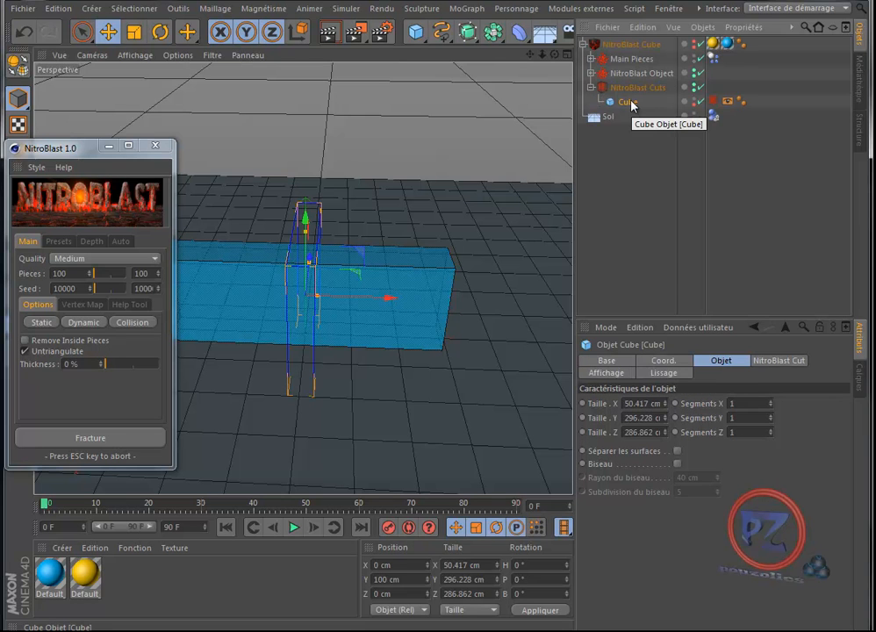
{"action": "left_click", "coordinate": [714, 103]}
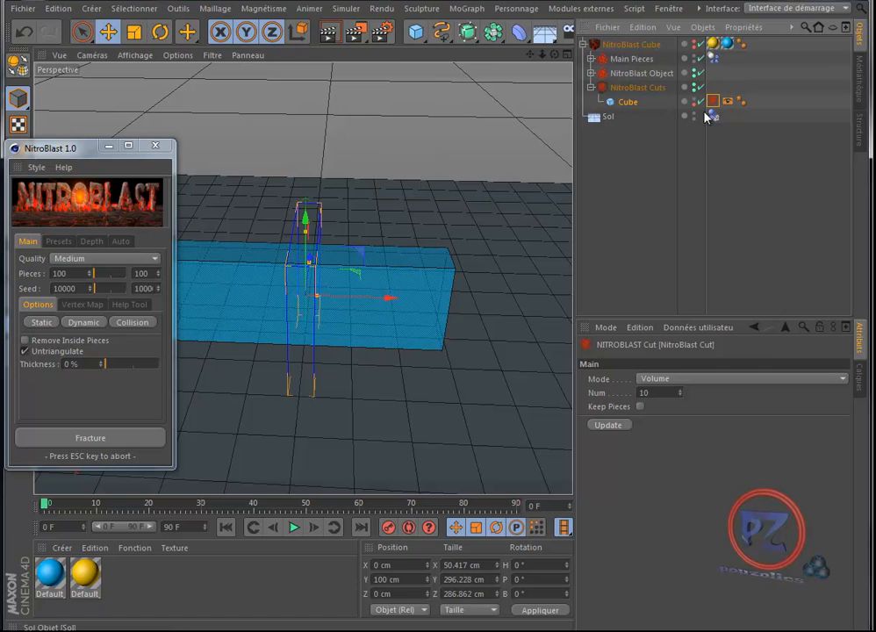
{"action": "mouse_move", "coordinate": [682, 389]}
{"action": "left_mouse_down"}
{"action": "mouse_move", "coordinate": [695, 345]}
{"action": "mouse_move", "coordinate": [683, 391]}
{"action": "left_mouse_up"}
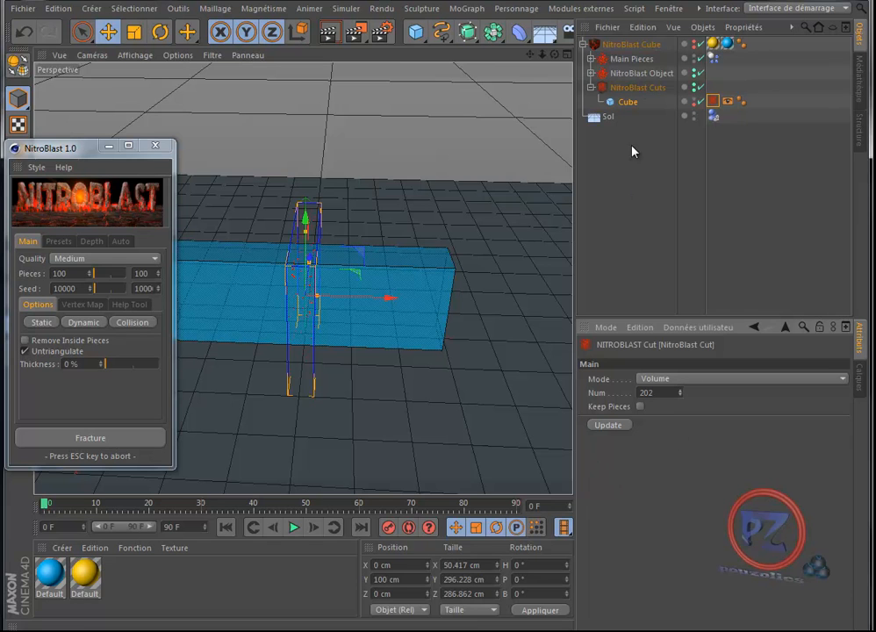
{"action": "left_click", "coordinate": [629, 44]}
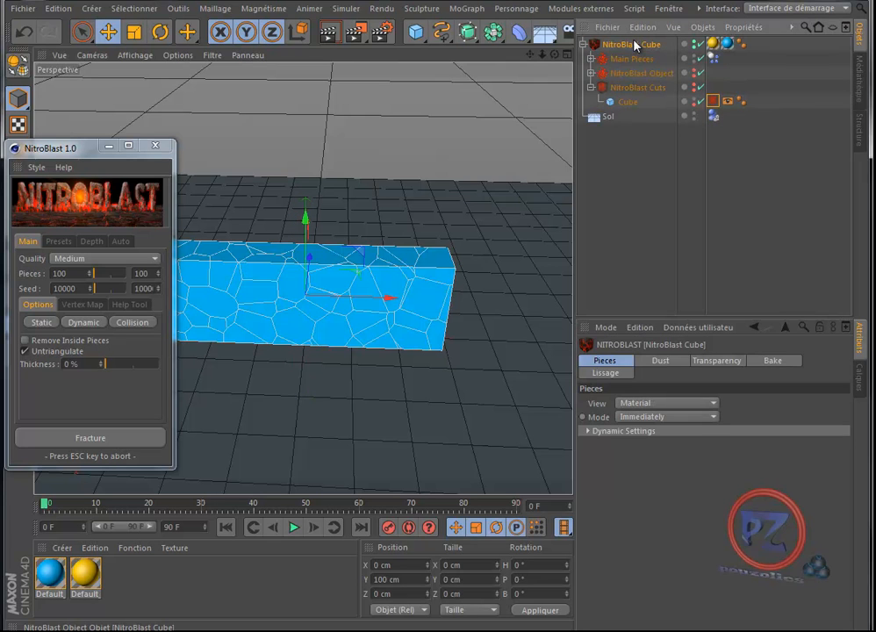
{"action": "left_click", "coordinate": [89, 439]}
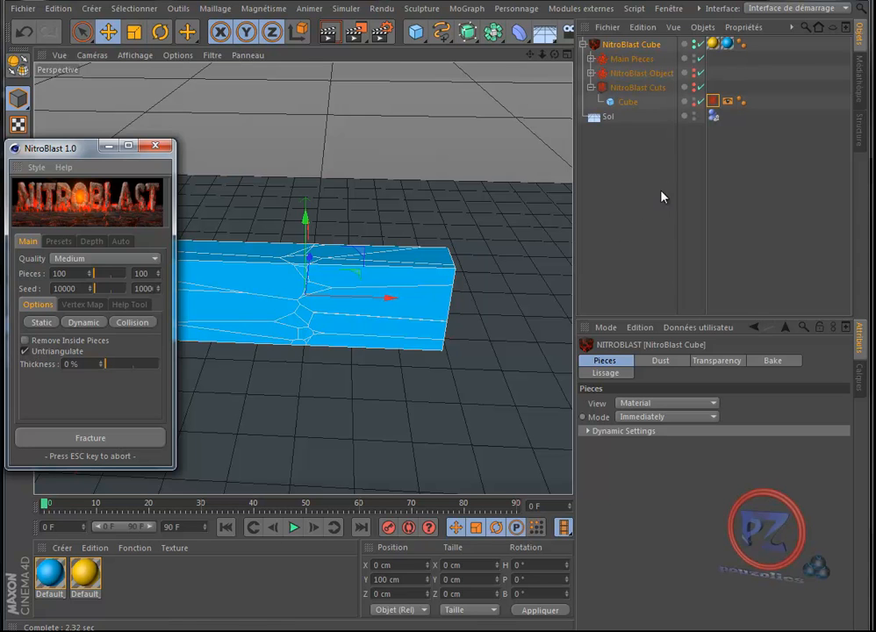
Switch the slab's NitroBlast Cut tag to Vertex mode and refracture the wall
{"action": "left_click", "coordinate": [713, 102]}
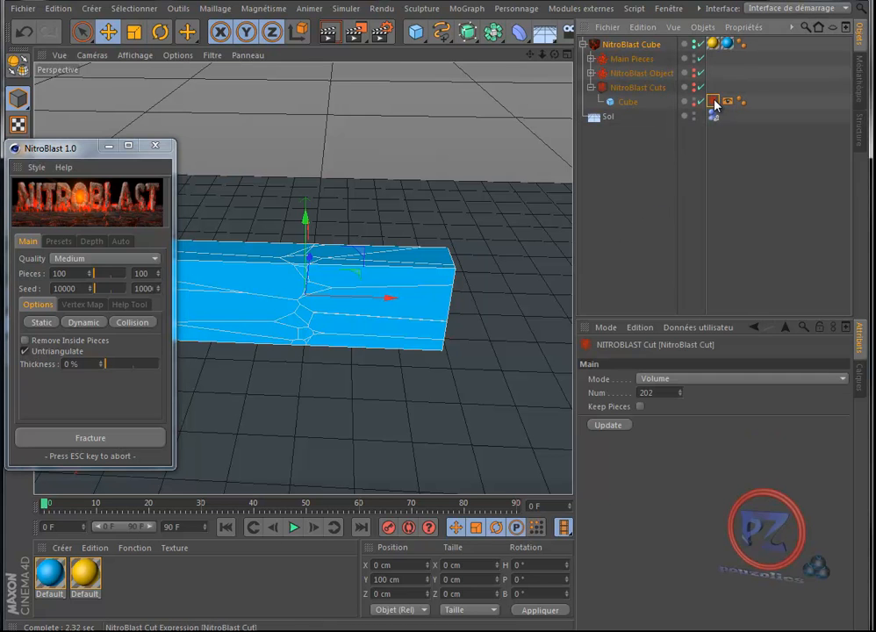
{"action": "left_click", "coordinate": [691, 382]}
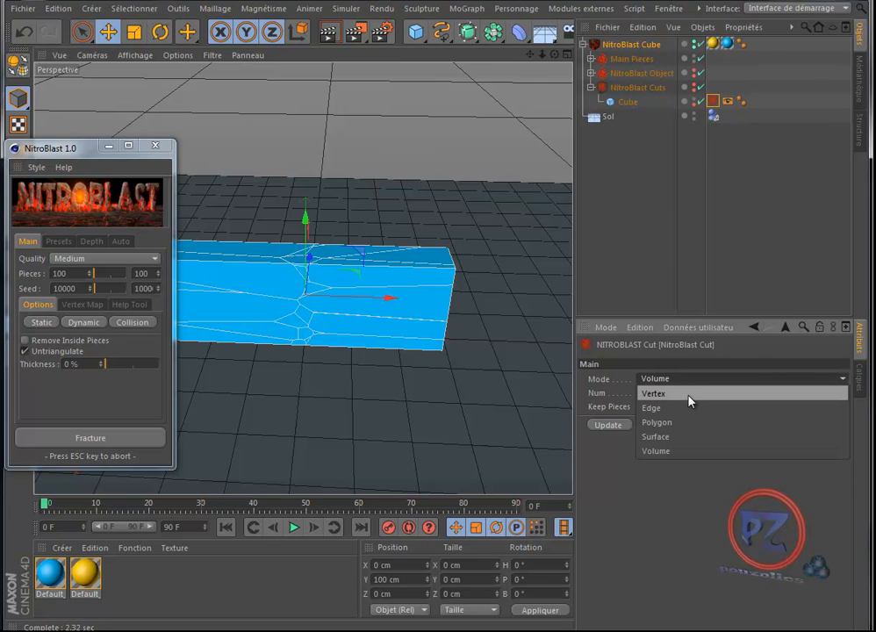
{"action": "left_click", "coordinate": [689, 394]}
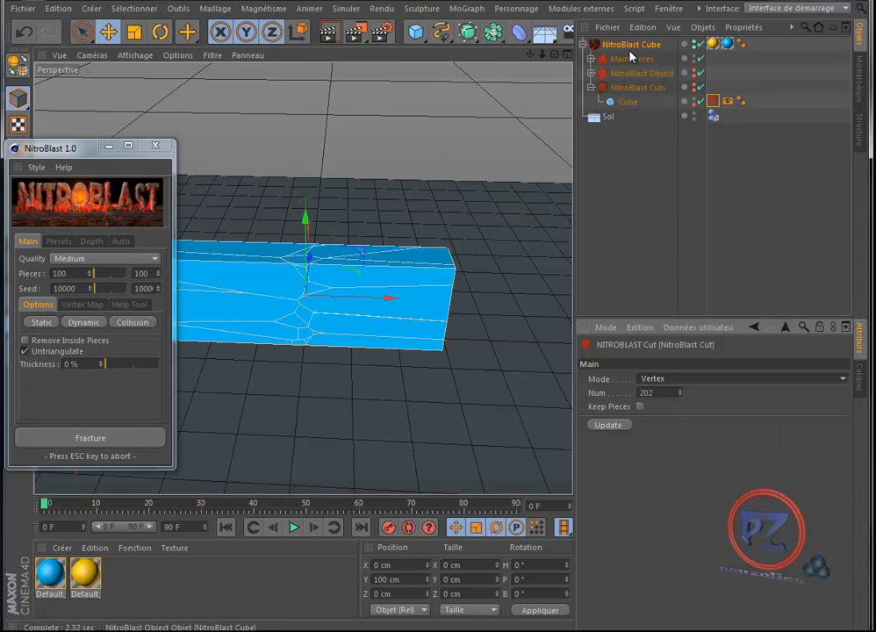
{"action": "left_click", "coordinate": [81, 442]}
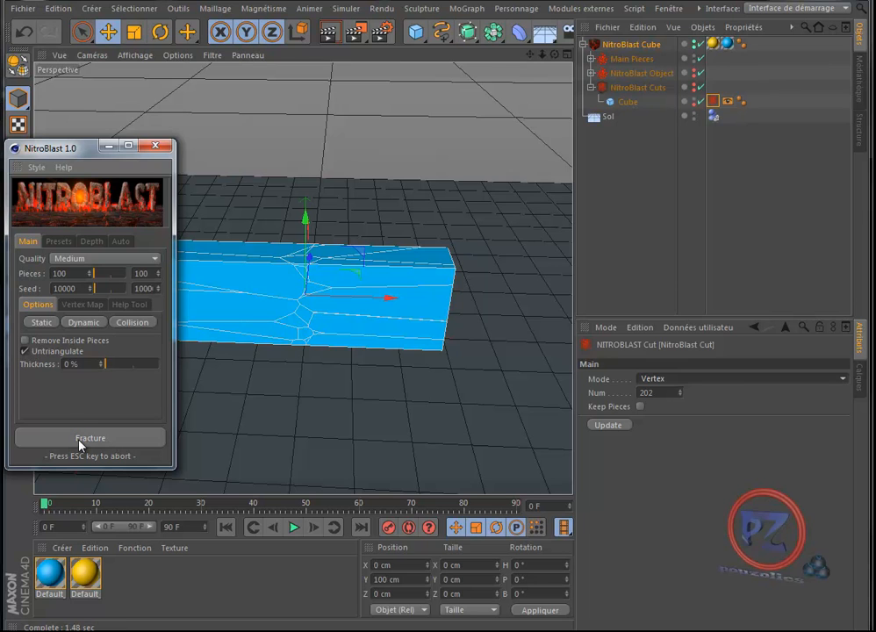
Set the slab's NitroBlast Cut mode to Volume, enable Keep Pieces and refracture the wall
{"action": "left_click", "coordinate": [713, 380]}
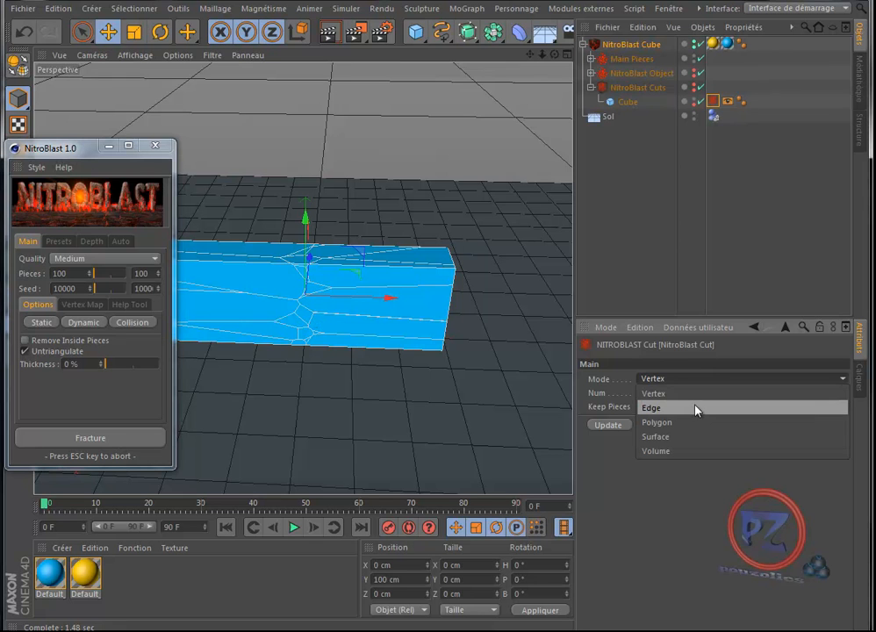
{"action": "left_click", "coordinate": [687, 450]}
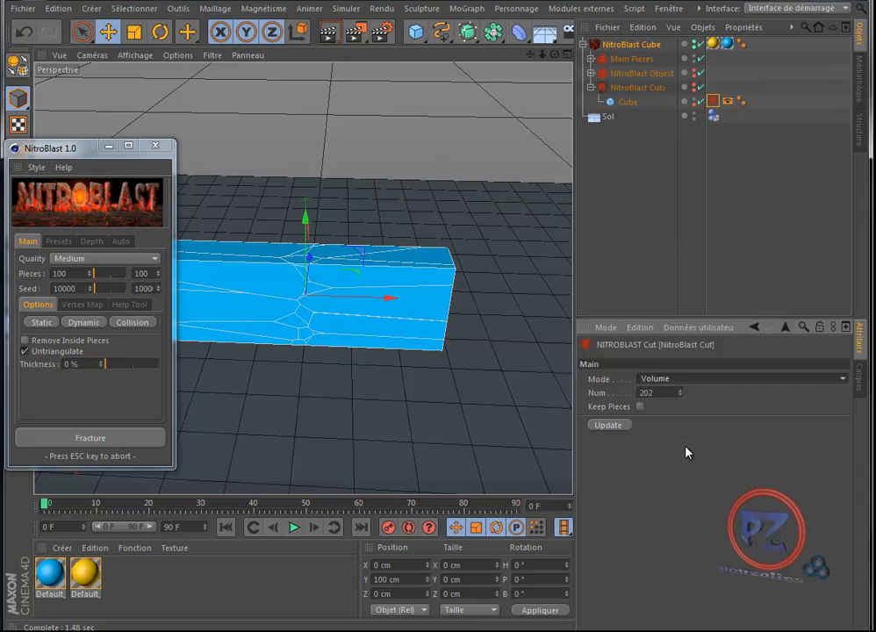
{"action": "left_click", "coordinate": [639, 406]}
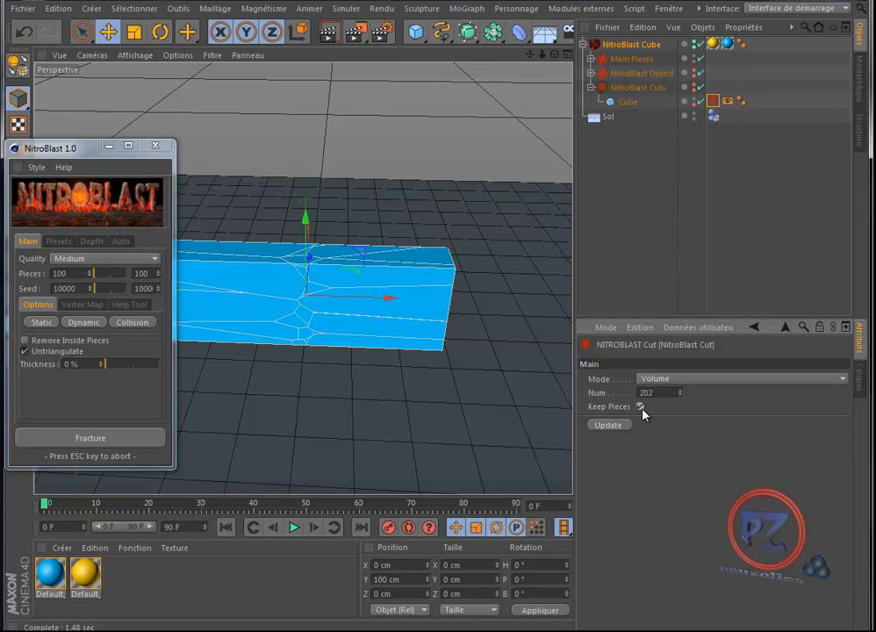
{"action": "left_click", "coordinate": [104, 438]}
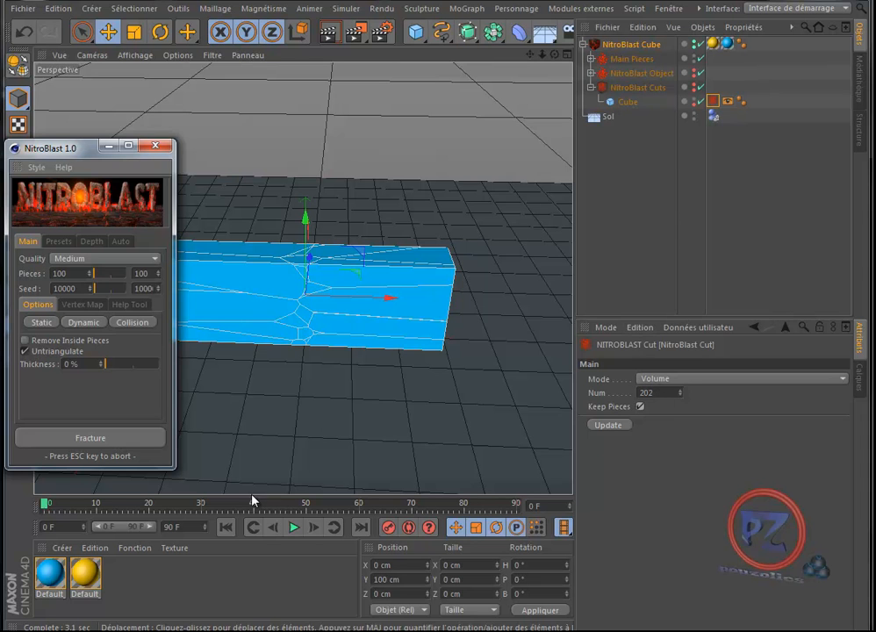
Play the wall's collapse briefly to check the central cuts and rewind to the first frame
{"action": "left_click", "coordinate": [295, 528]}
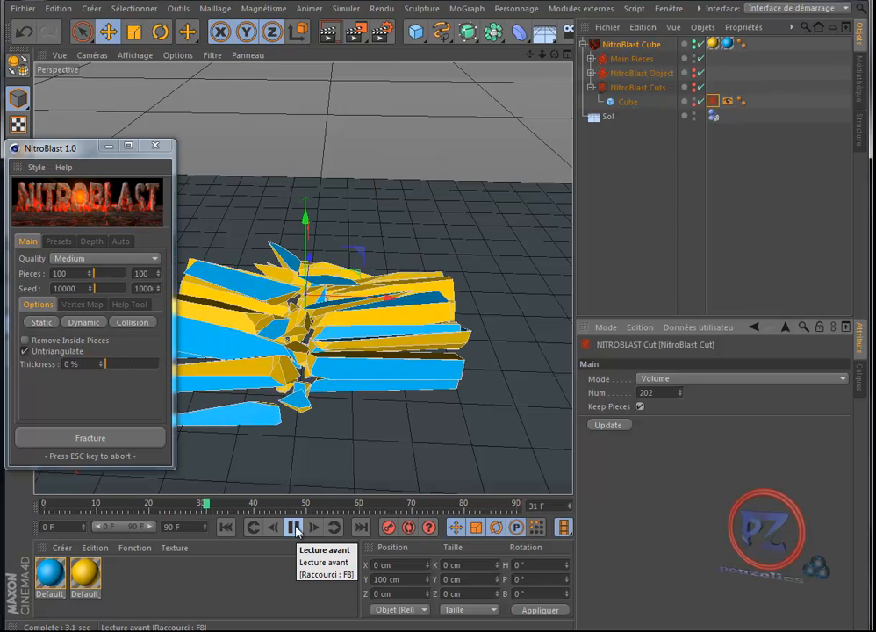
{"action": "left_click", "coordinate": [296, 529]}
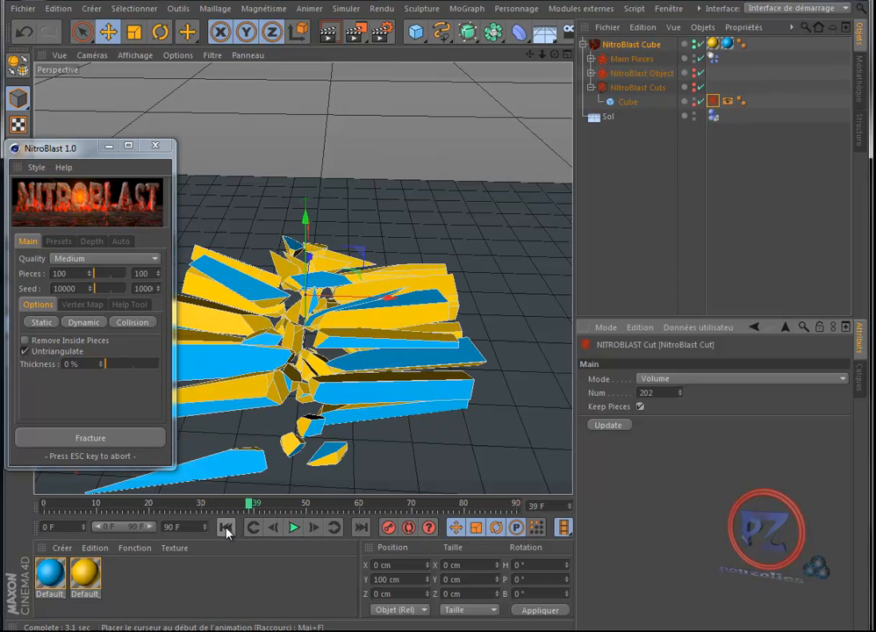
{"action": "left_click", "coordinate": [227, 527]}
Move the cutting slab to about 245 cm in X, at the wall's end, and refracture the wall
{"action": "left_click_drag", "start_coordinate": [392, 302], "coordinate": [421, 299]}
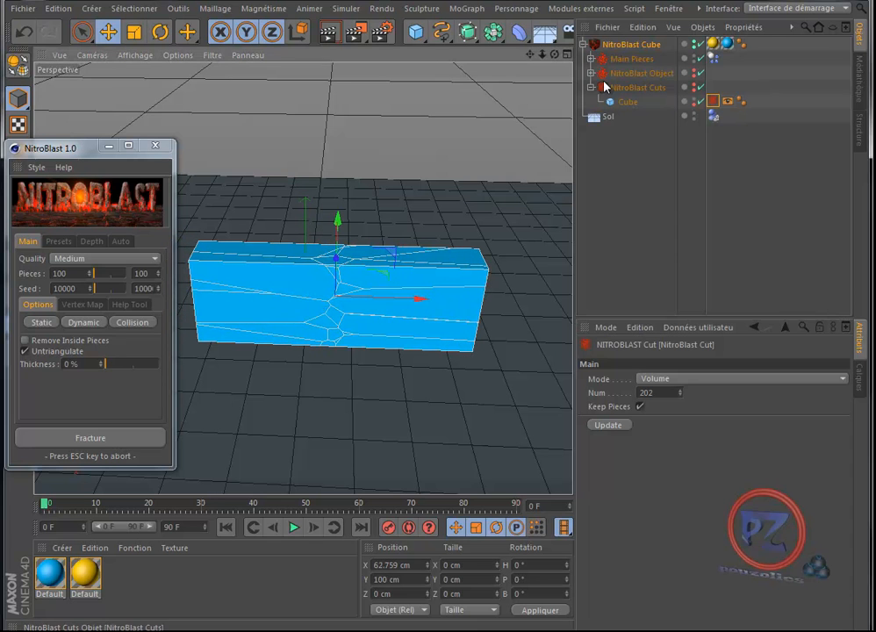
{"action": "left_click", "coordinate": [24, 31]}
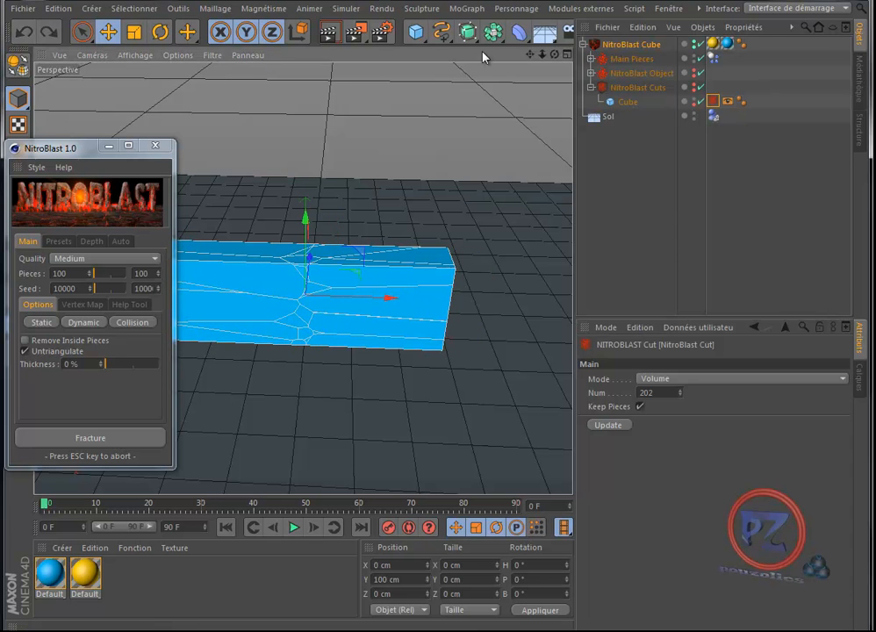
{"action": "left_click", "coordinate": [631, 102]}
{"action": "left_click_drag", "start_coordinate": [391, 299], "coordinate": [509, 303]}
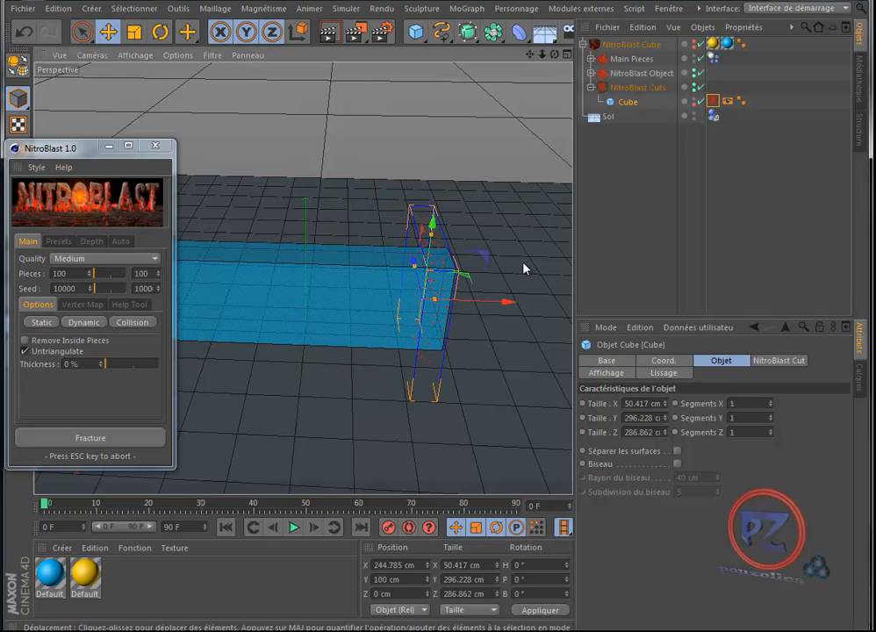
{"action": "left_click", "coordinate": [631, 44]}
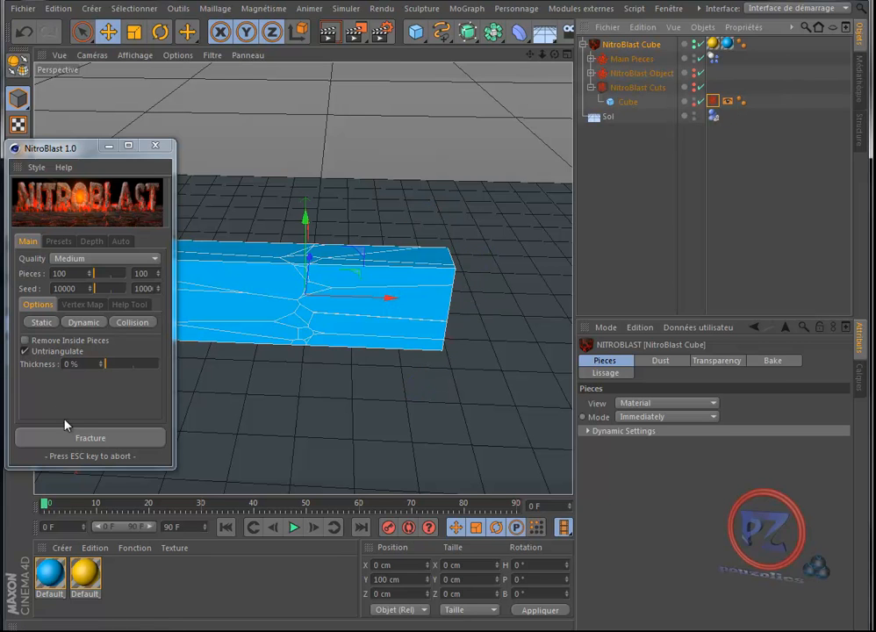
{"action": "left_click", "coordinate": [91, 437]}
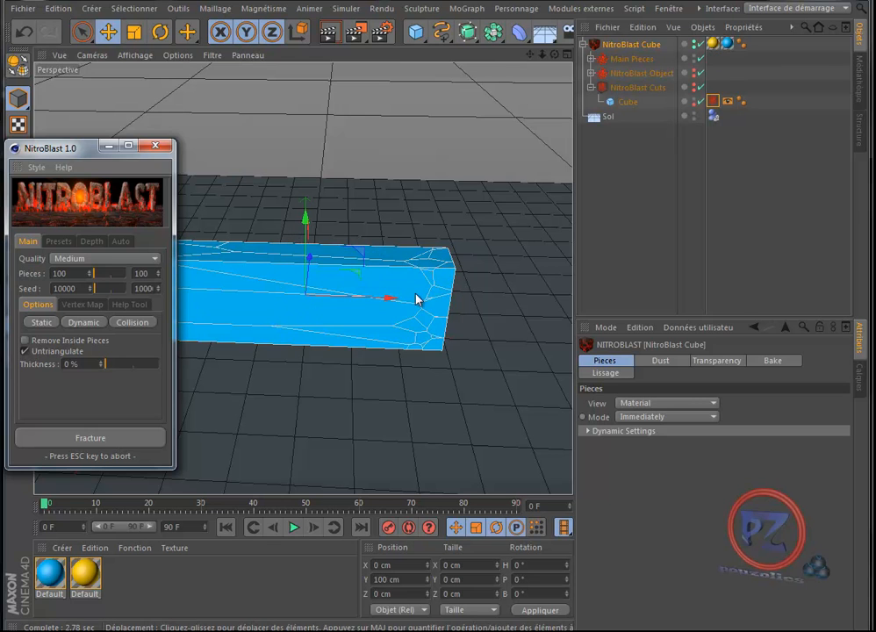
Play the simulation briefly to check the cuts at the wall's end and rewind to the start
{"action": "left_click", "coordinate": [294, 527]}
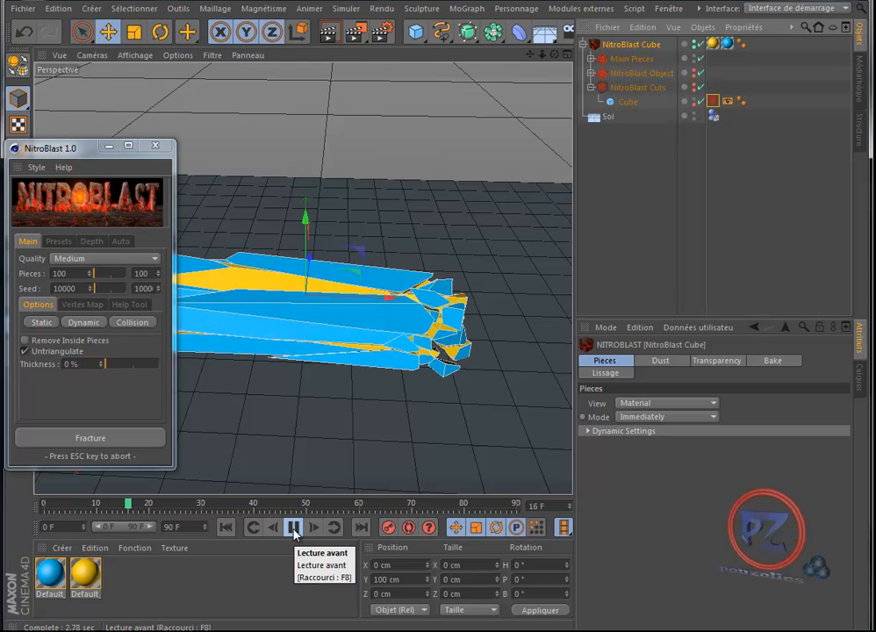
{"action": "left_click", "coordinate": [295, 529]}
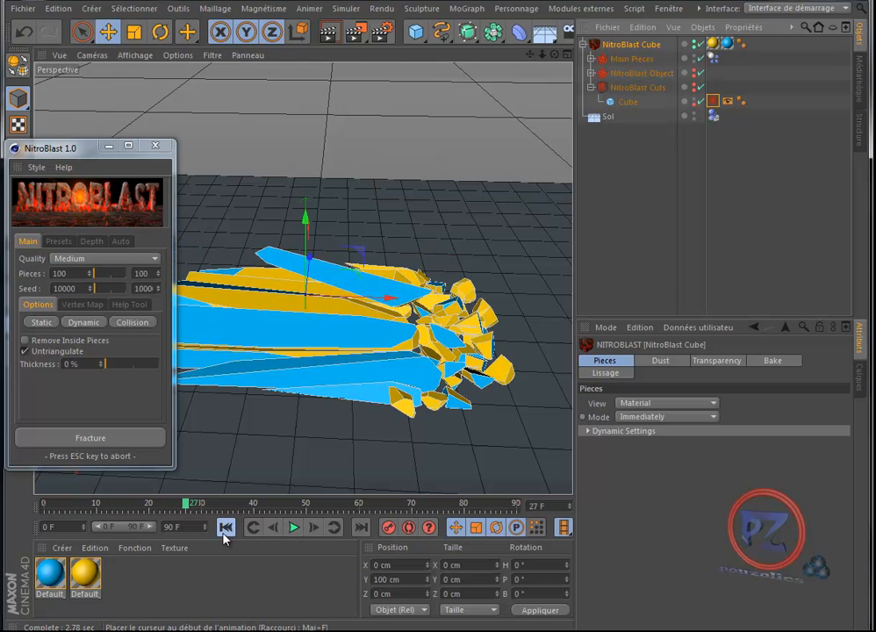
{"action": "left_click", "coordinate": [226, 528]}
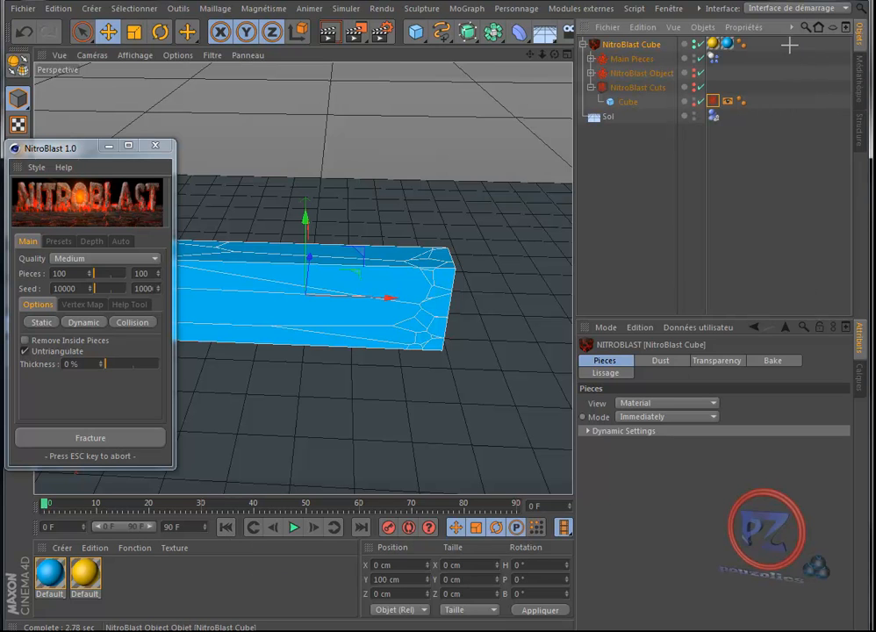
Delete the fractured wall with its nested cuts, keeping the floor, and close the NitroBlast window
{"action": "left_click", "coordinate": [627, 103]}
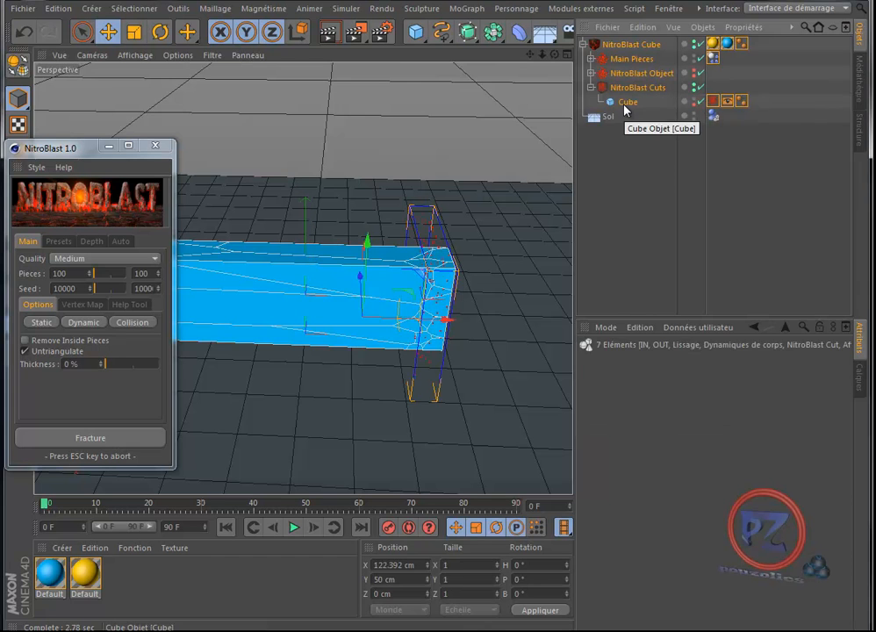
{"action": "key", "text": "Delete"}
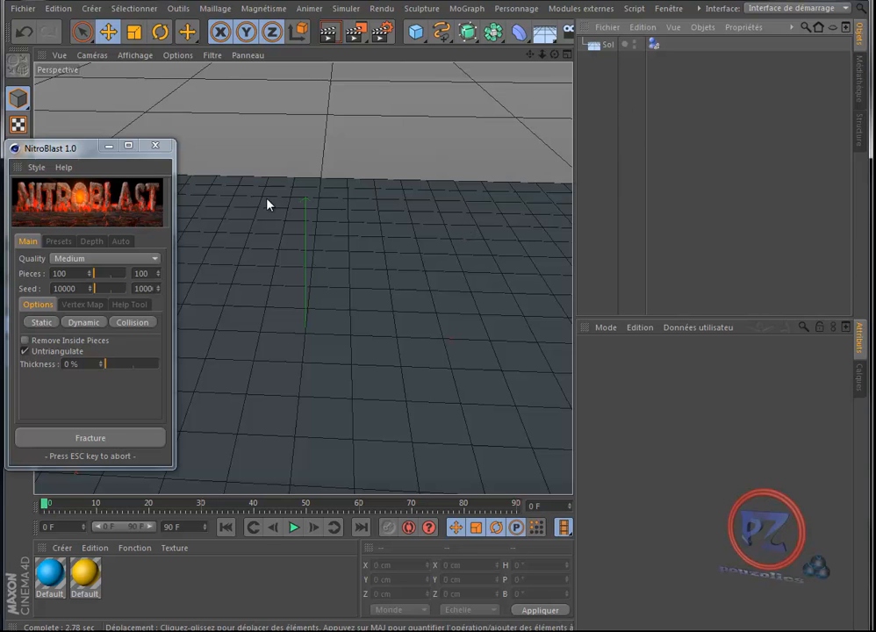
{"action": "left_click", "coordinate": [160, 145]}
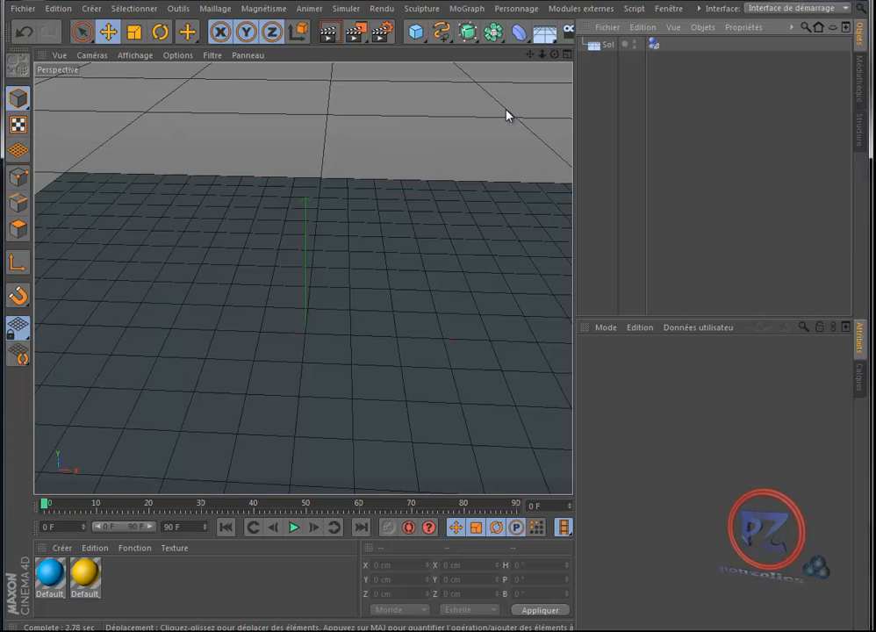
Add a NitroBlast SplineBreak object and nest a new default text spline inside it, viewing the text from a lower angle
{"action": "left_click", "coordinate": [560, 10]}
{"action": "mouse_move", "coordinate": [586, 50]}
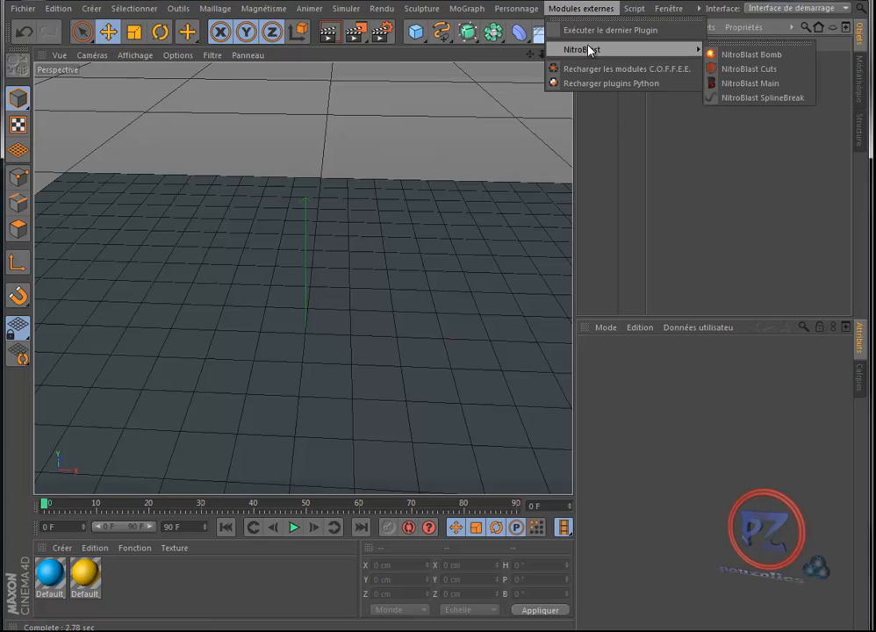
{"action": "left_click", "coordinate": [781, 101]}
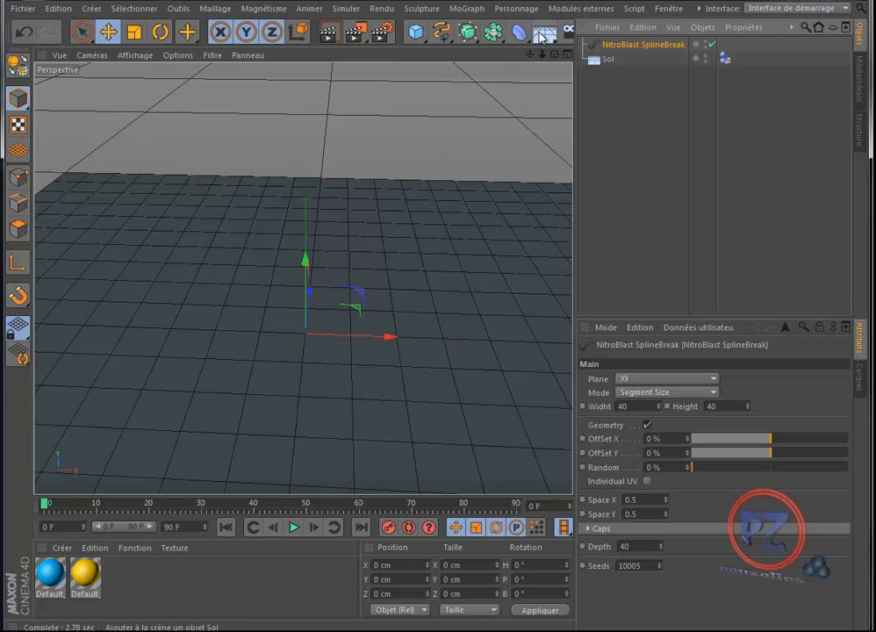
{"action": "left_click", "coordinate": [442, 39]}
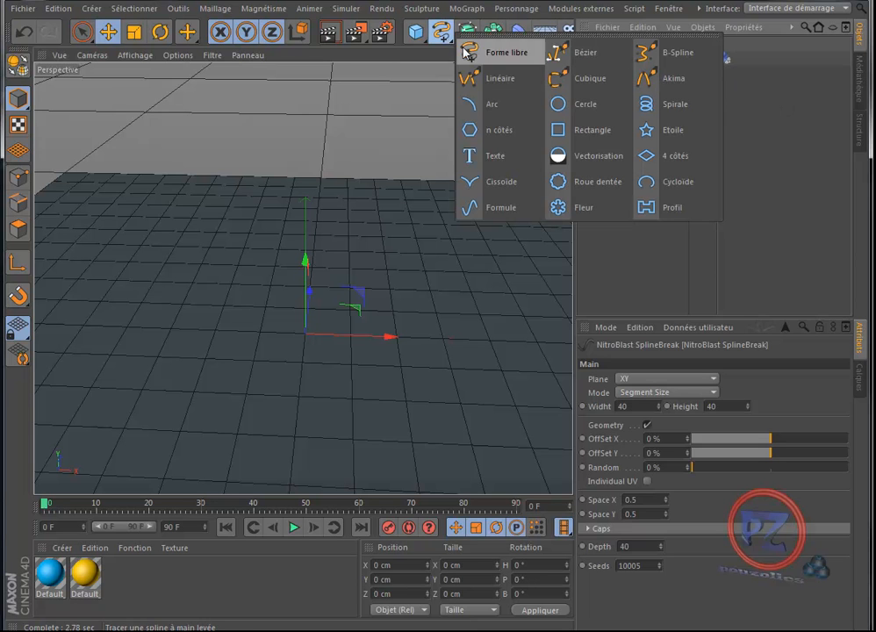
{"action": "left_click", "coordinate": [495, 158]}
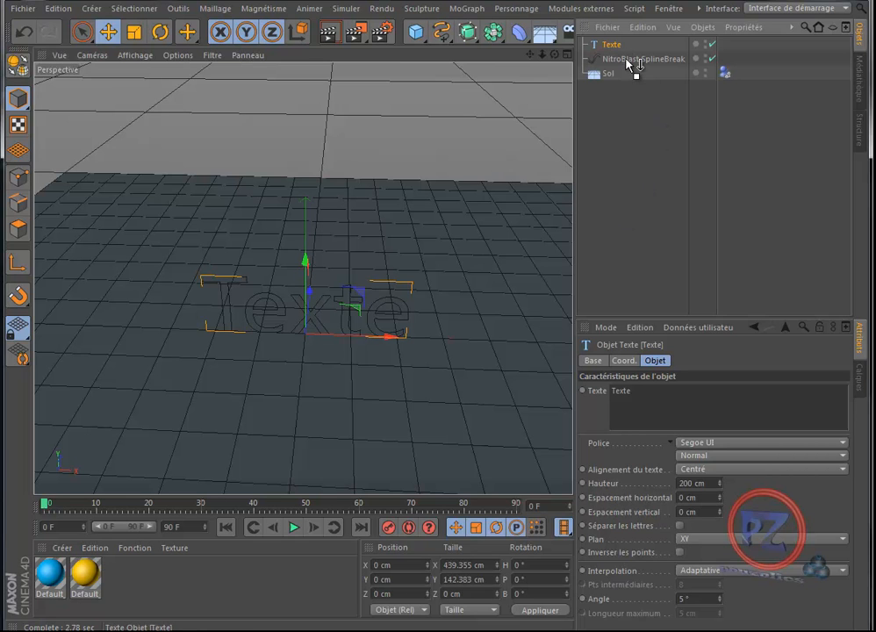
{"action": "left_click_drag", "start_coordinate": [627, 59], "coordinate": [629, 59]}
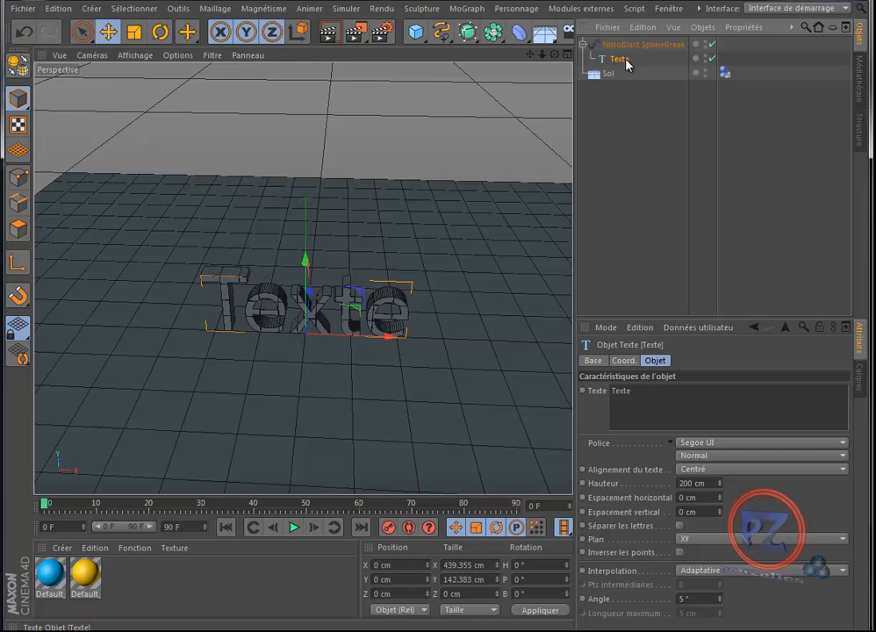
{"action": "left_click_drag", "start_coordinate": [556, 56], "coordinate": [439, 266]}
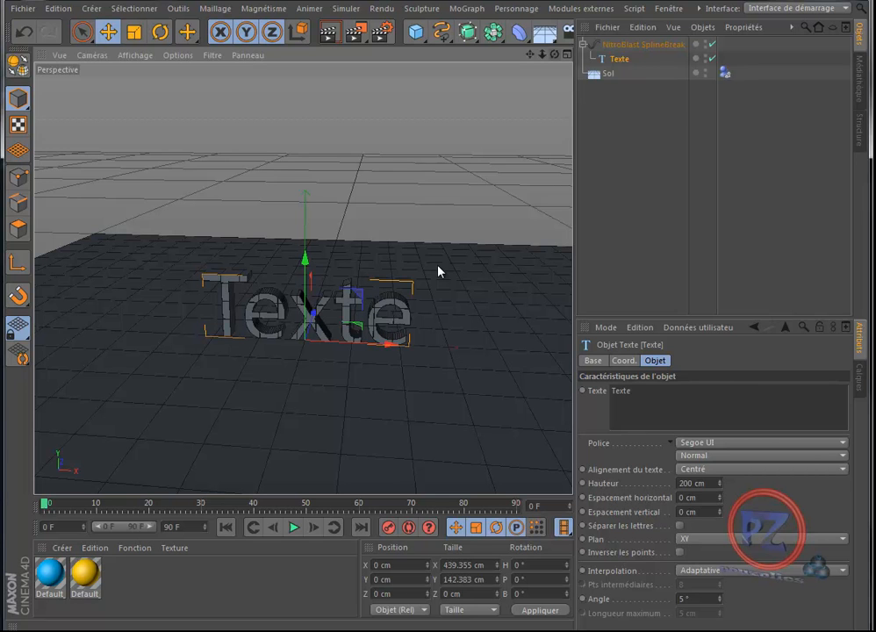
Add a body dynamics simulation tag to the NitroBlast SplineBreak object and set its Dynamique option to Activée
{"action": "left_click", "coordinate": [635, 44]}
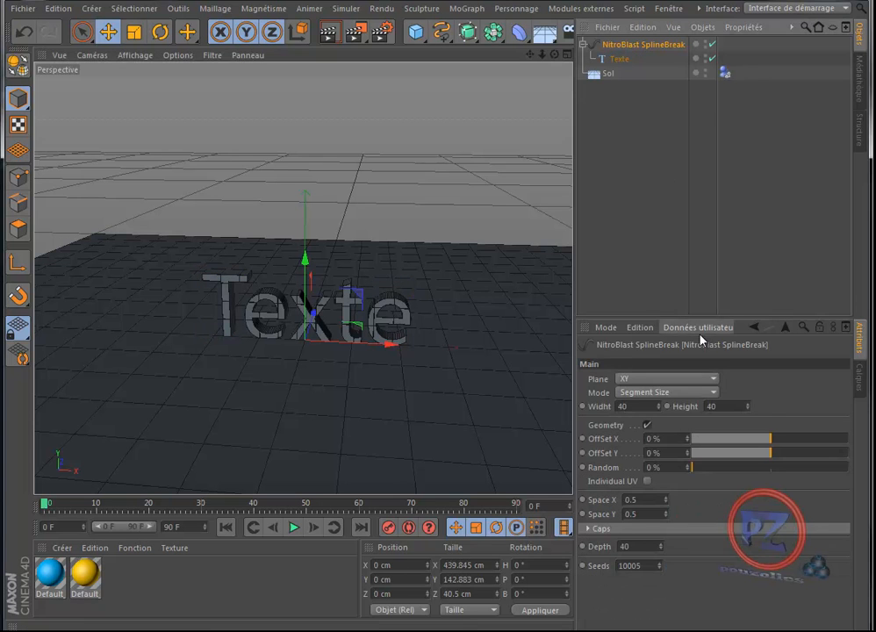
{"action": "right_click", "coordinate": [645, 45]}
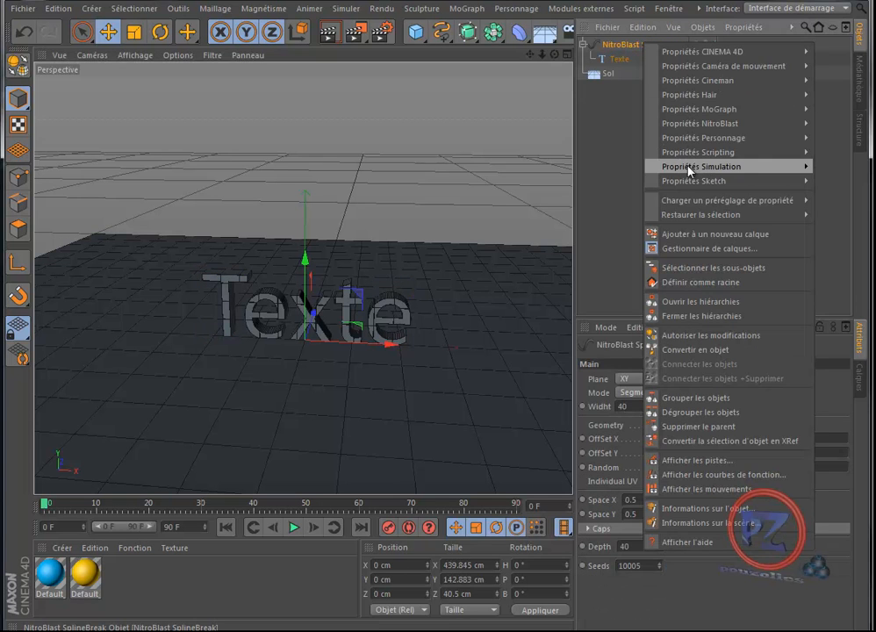
{"action": "mouse_move", "coordinate": [690, 170]}
{"action": "left_click", "coordinate": [588, 201]}
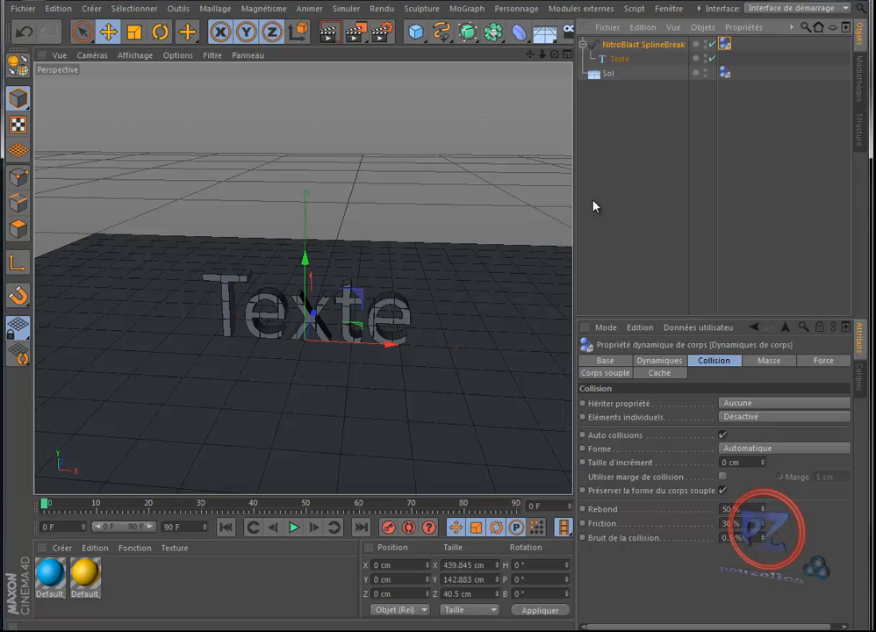
{"action": "left_click", "coordinate": [665, 361]}
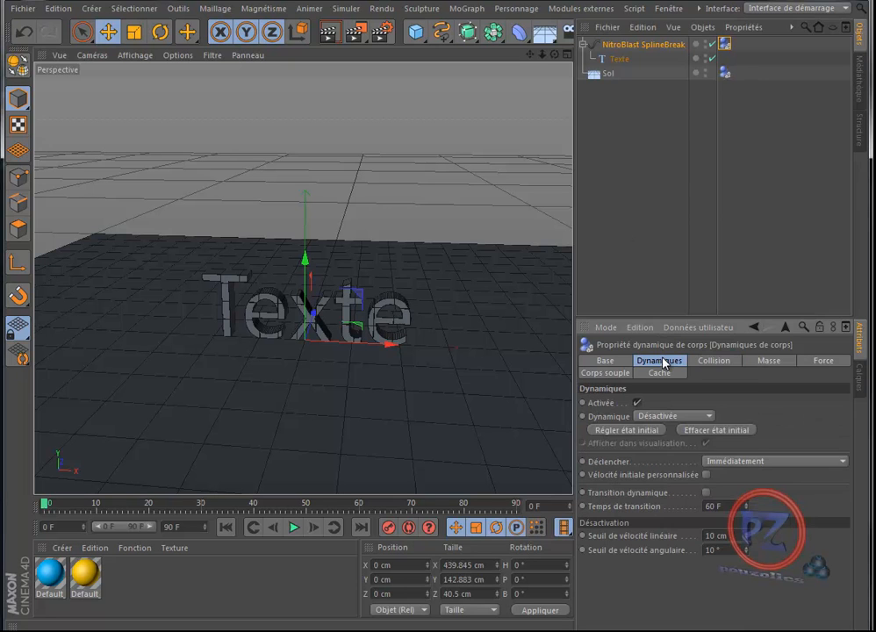
{"action": "left_click", "coordinate": [660, 417]}
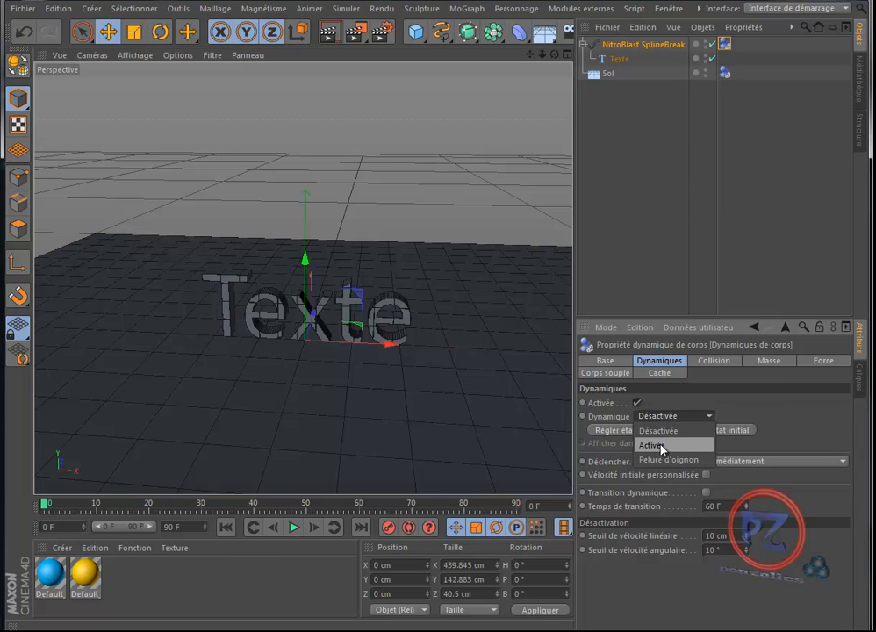
{"action": "left_click", "coordinate": [660, 444]}
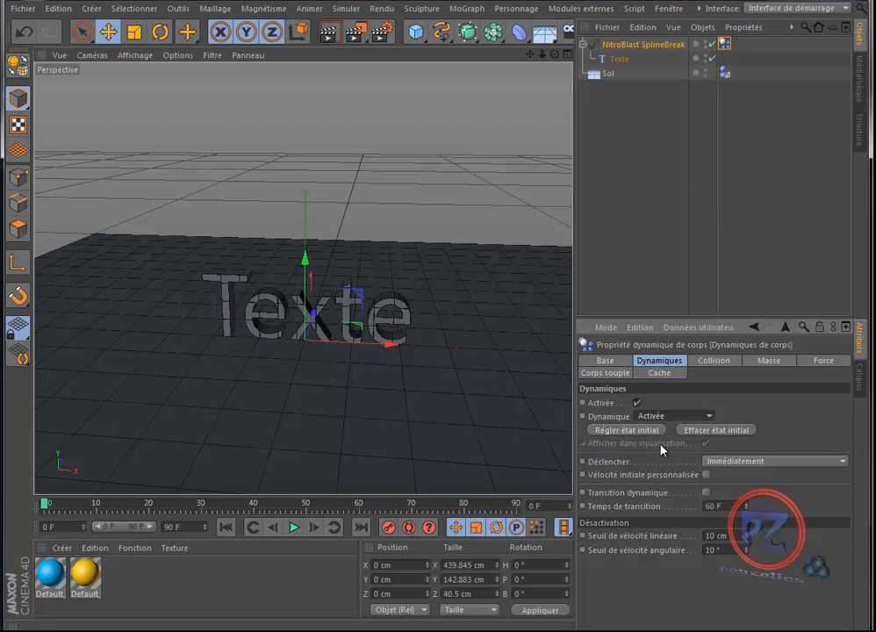
Set the collision option Eléments individuels to Tout in the SplineBreak's dynamics tag
{"action": "left_click", "coordinate": [723, 364]}
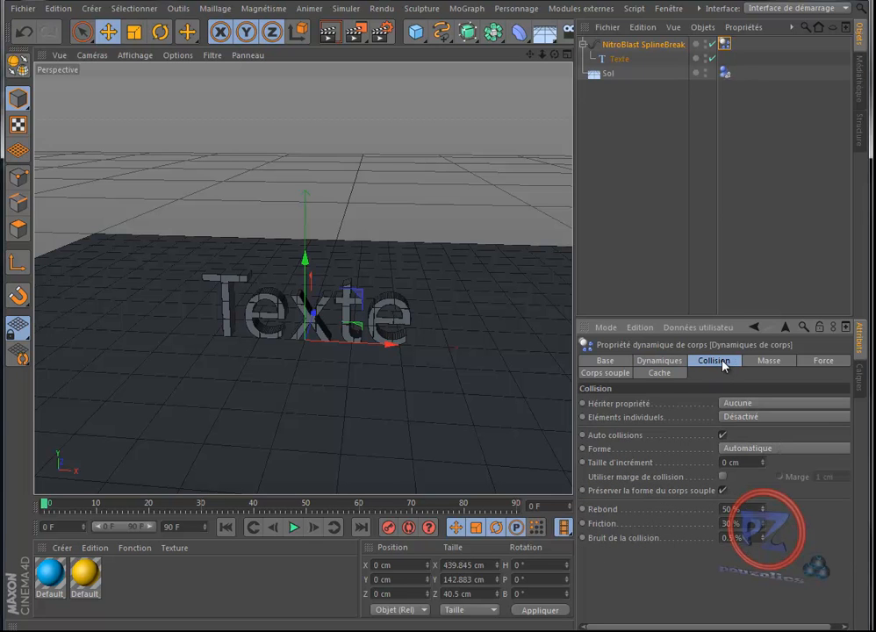
{"action": "left_click", "coordinate": [761, 419]}
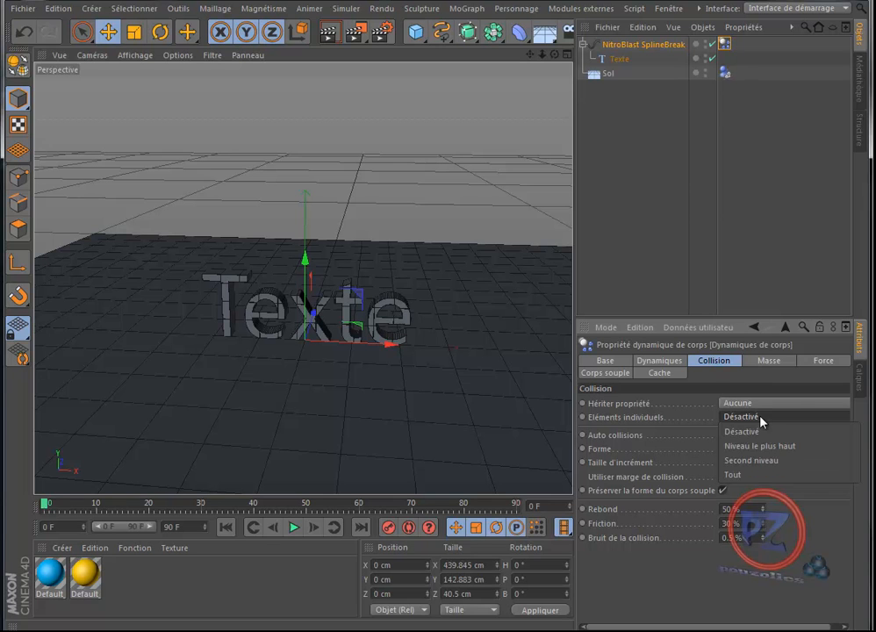
{"action": "left_click", "coordinate": [749, 479]}
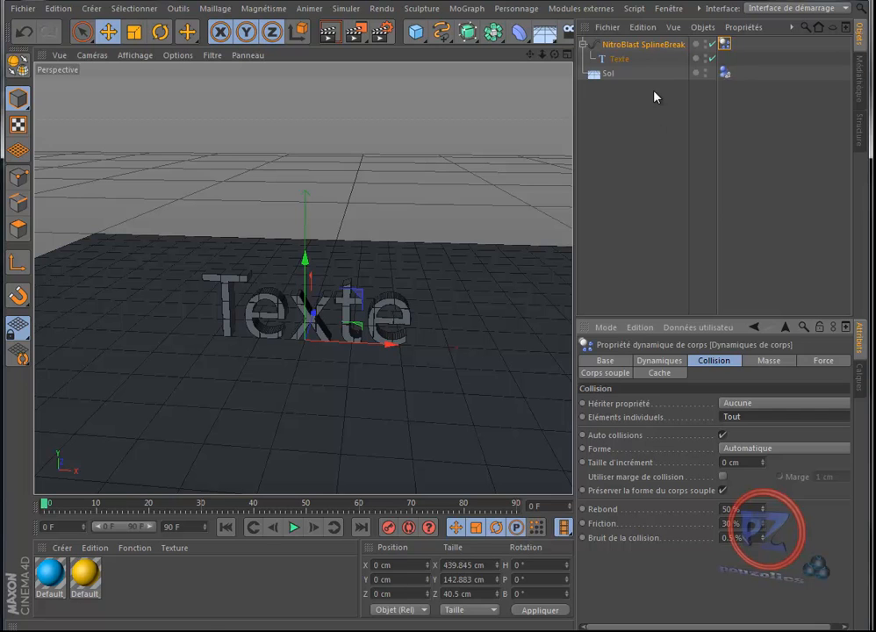
Review the SplineBreak object's dynamics settings and switch its main fracture mode to Segment Number
{"action": "left_click", "coordinate": [652, 49]}
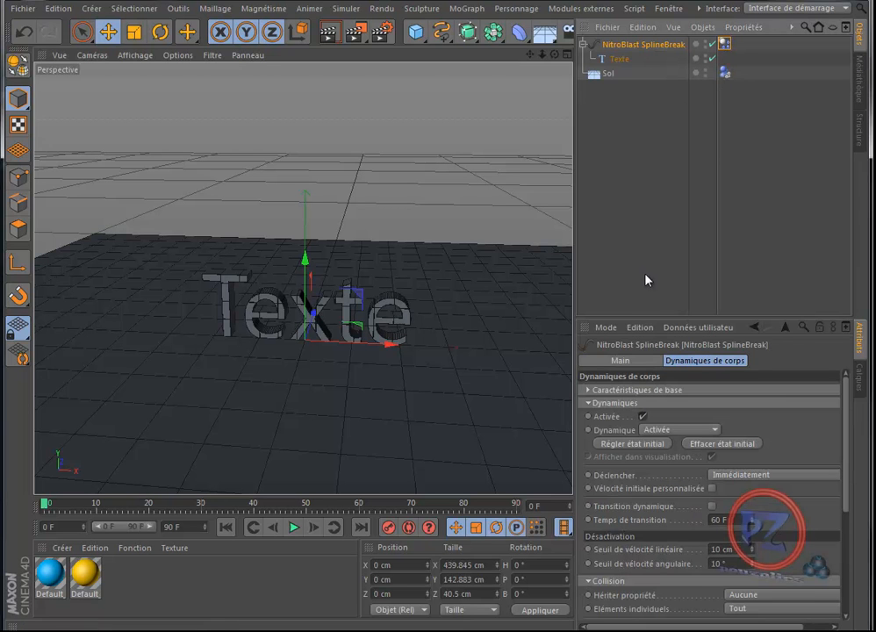
{"action": "left_click", "coordinate": [715, 432]}
{"action": "left_click", "coordinate": [716, 433]}
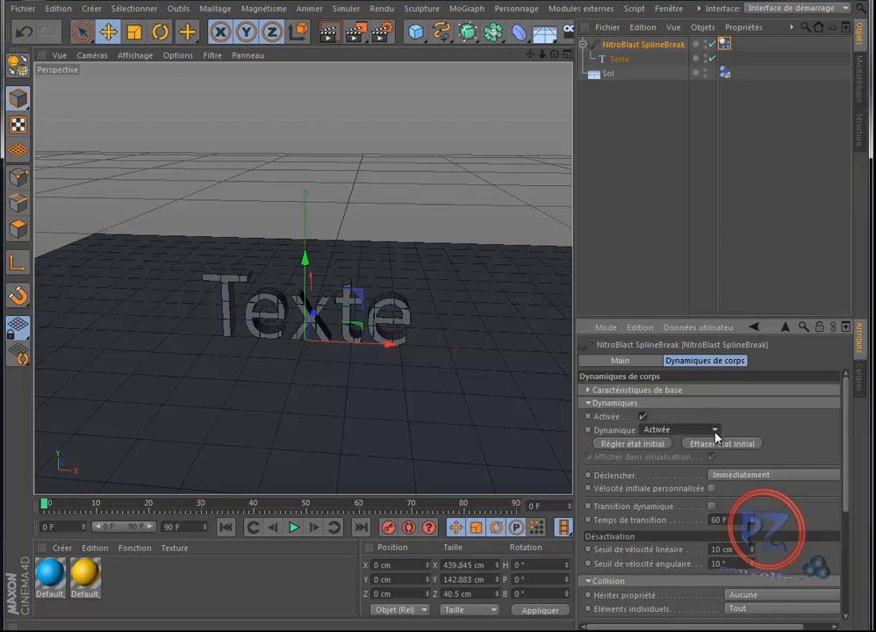
{"action": "scroll", "coordinate": [703, 422], "scroll_direction": "down", "scroll_amount": 3}
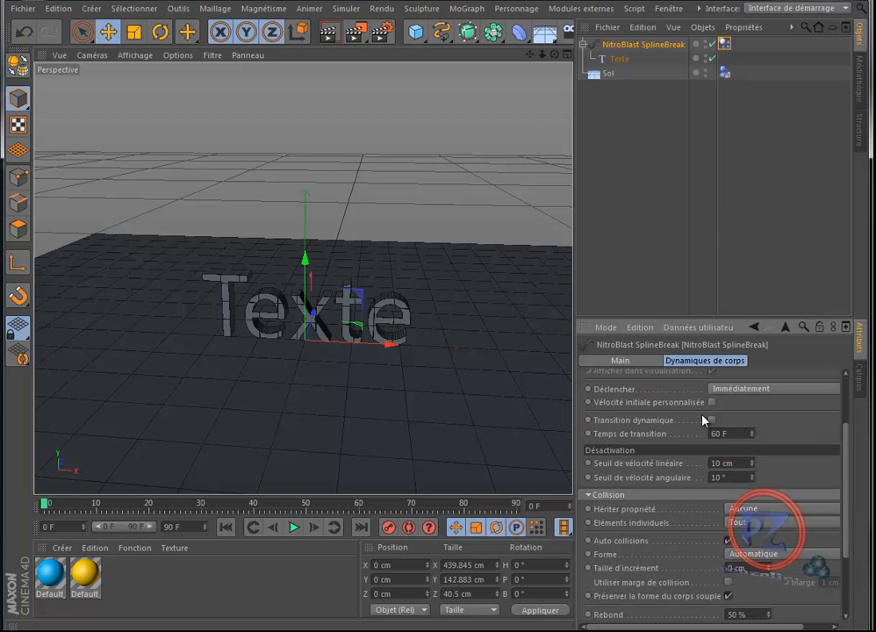
{"action": "scroll", "coordinate": [703, 415], "scroll_direction": "up", "scroll_amount": 3}
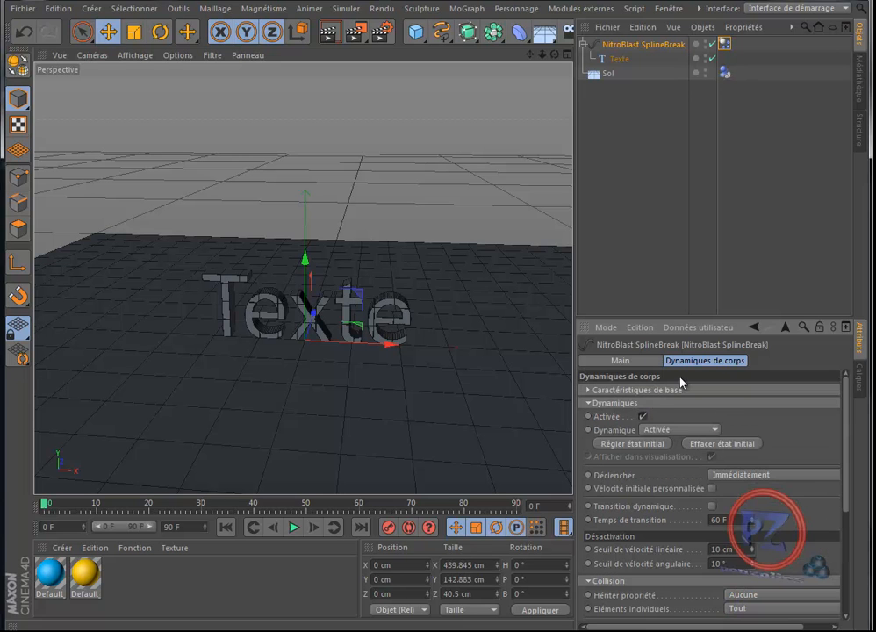
{"action": "left_click", "coordinate": [638, 363]}
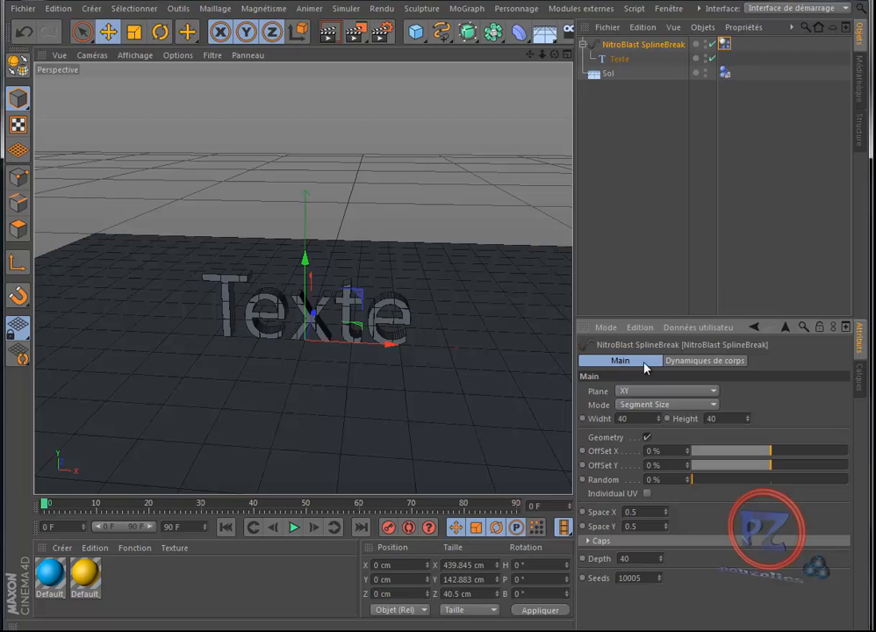
{"action": "left_click", "coordinate": [675, 407]}
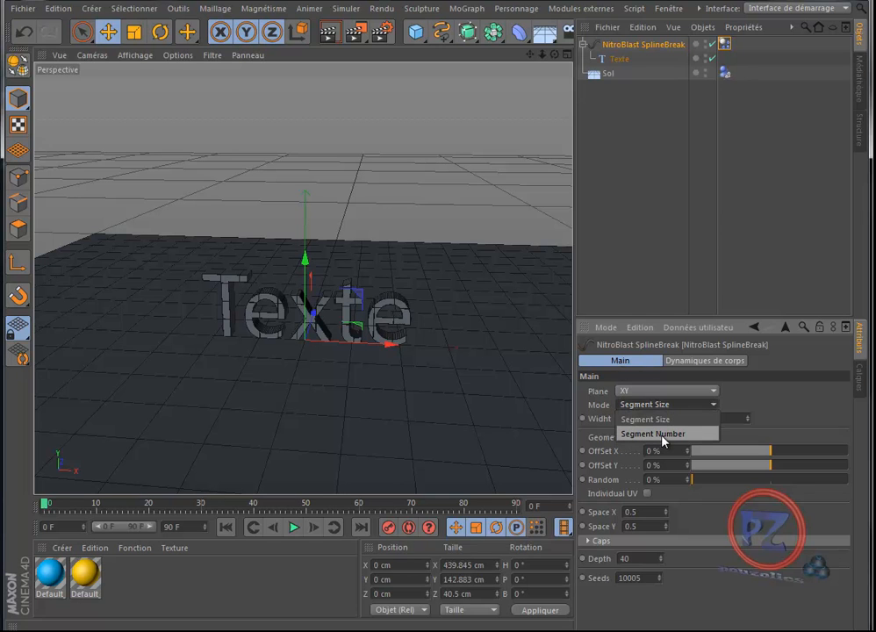
{"action": "left_click", "coordinate": [662, 435]}
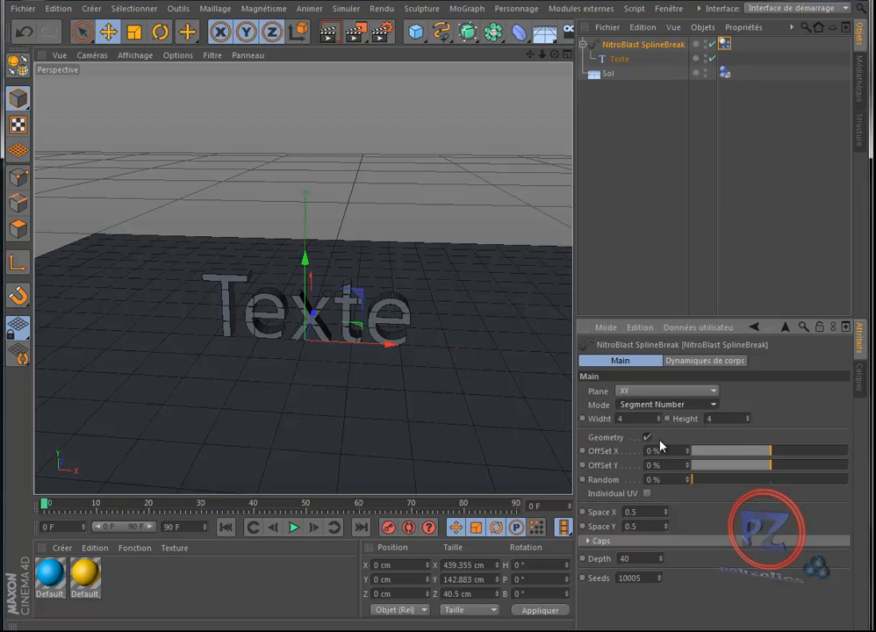
Set the SplineBreak's number of width segments to 6
{"action": "left_click", "coordinate": [621, 419]}
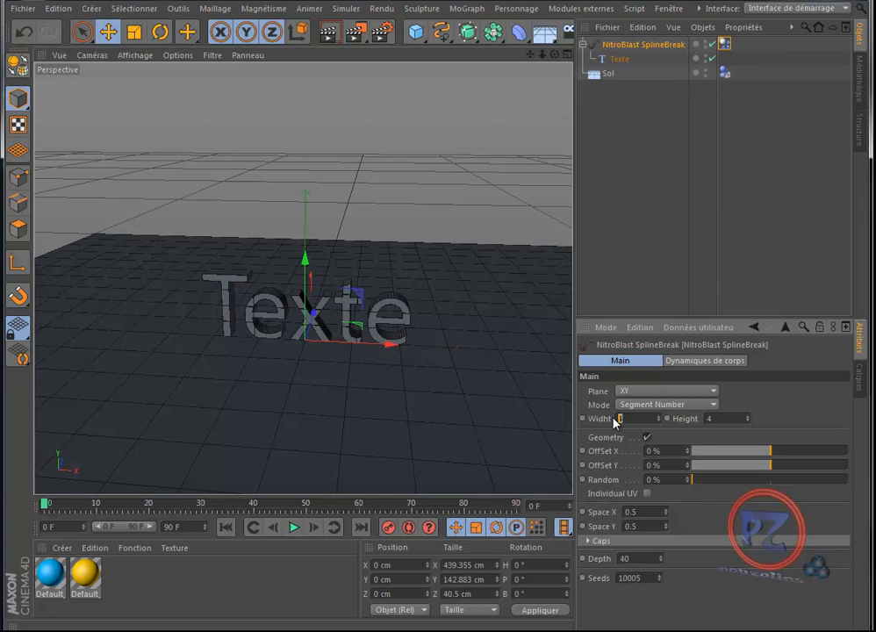
{"action": "type", "text": "6"}
{"action": "left_click", "coordinate": [728, 419]}
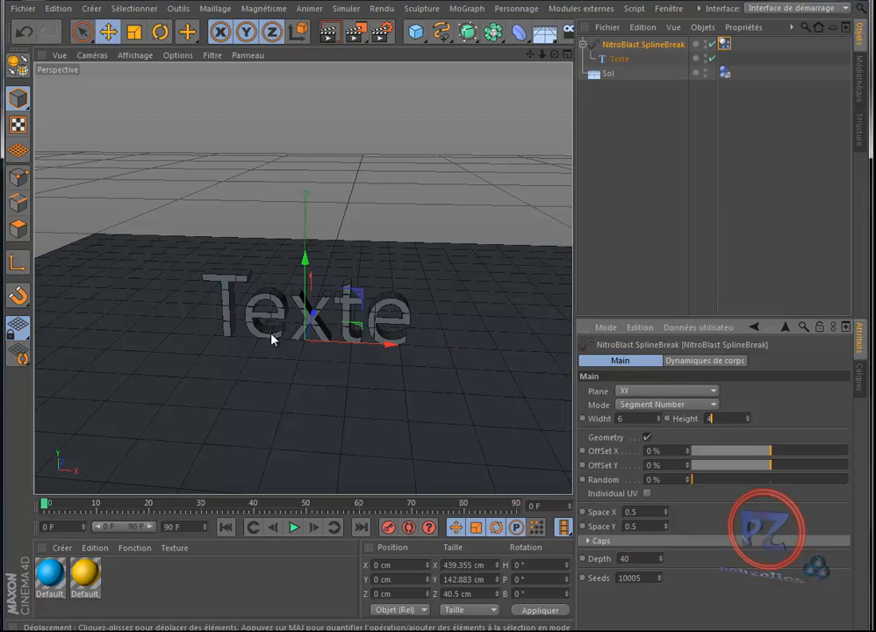
Set the SplineBreak's segment numbers to 9 in width and 6 in height
{"action": "left_click", "coordinate": [618, 419]}
{"action": "type", "text": "5"}
{"action": "key", "text": "Return"}
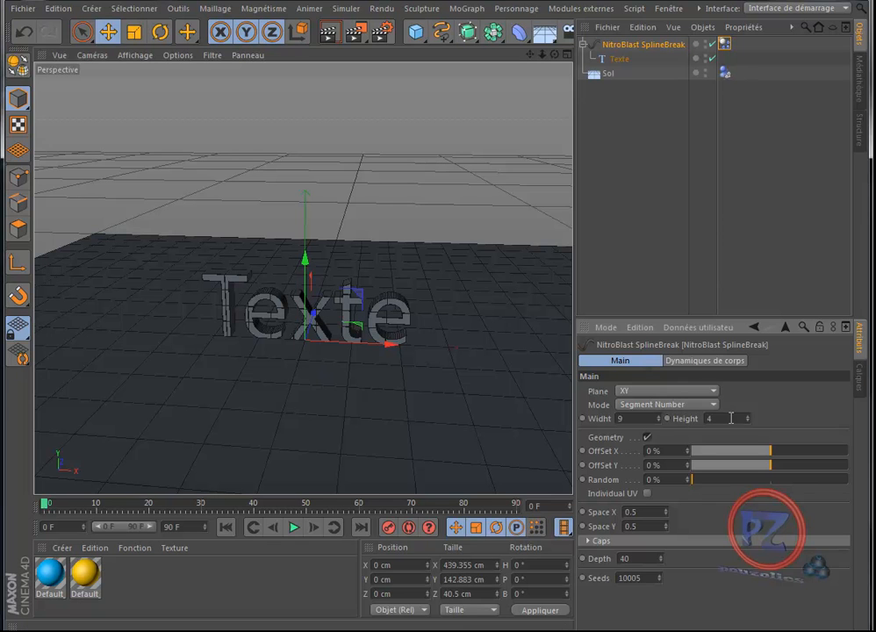
{"action": "left_click", "coordinate": [700, 419]}
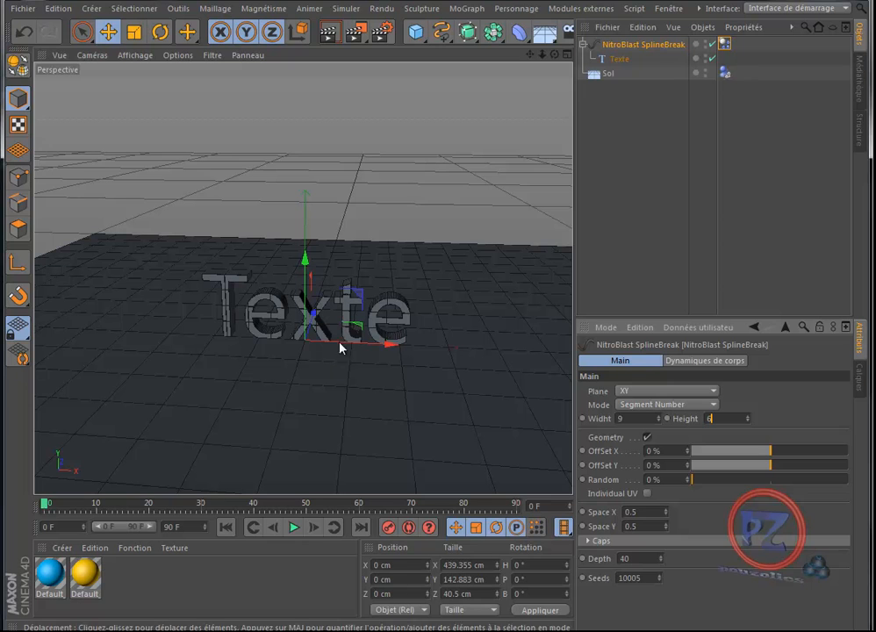
{"action": "type", "text": "6"}
{"action": "key", "text": "Return"}
Play the simulation twice to check how the text breaks apart, stop it and rewind to the start
{"action": "left_click", "coordinate": [297, 528]}
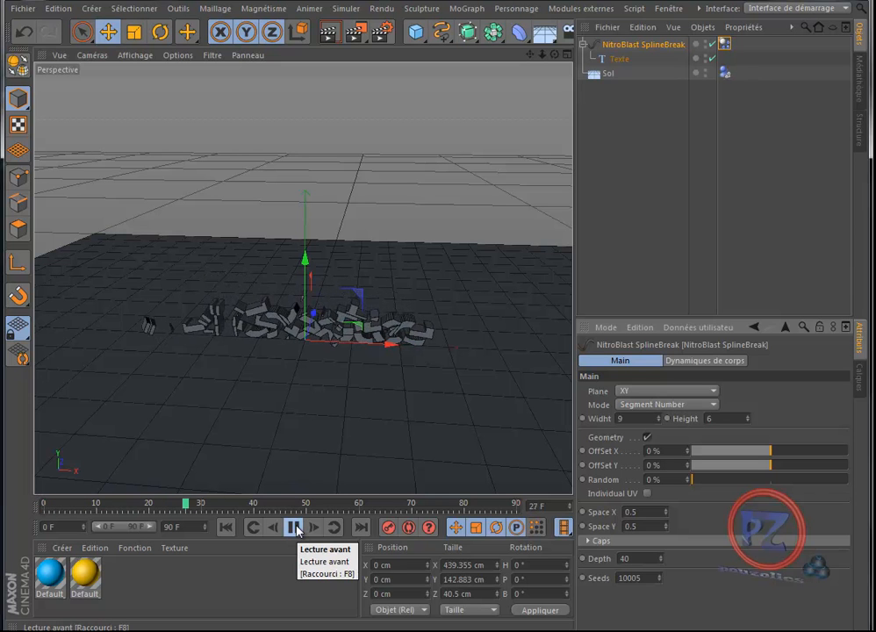
{"action": "left_click", "coordinate": [297, 528]}
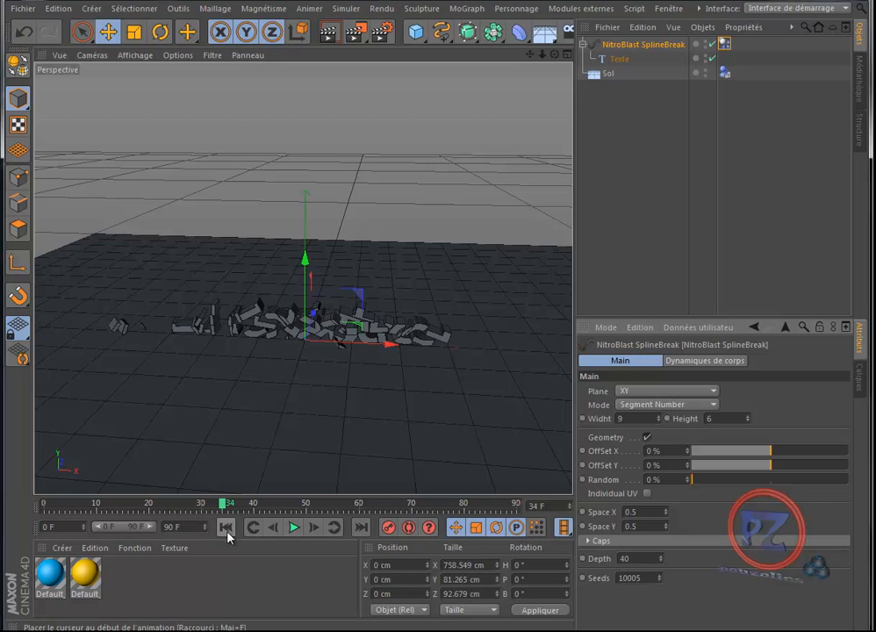
{"action": "left_click", "coordinate": [223, 529]}
{"action": "left_click", "coordinate": [297, 527]}
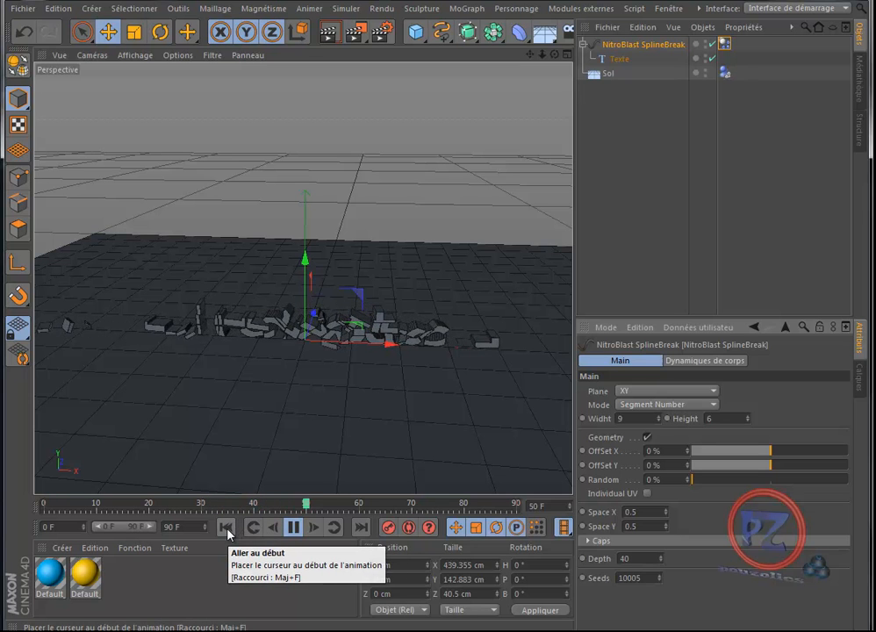
{"action": "left_click", "coordinate": [226, 528]}
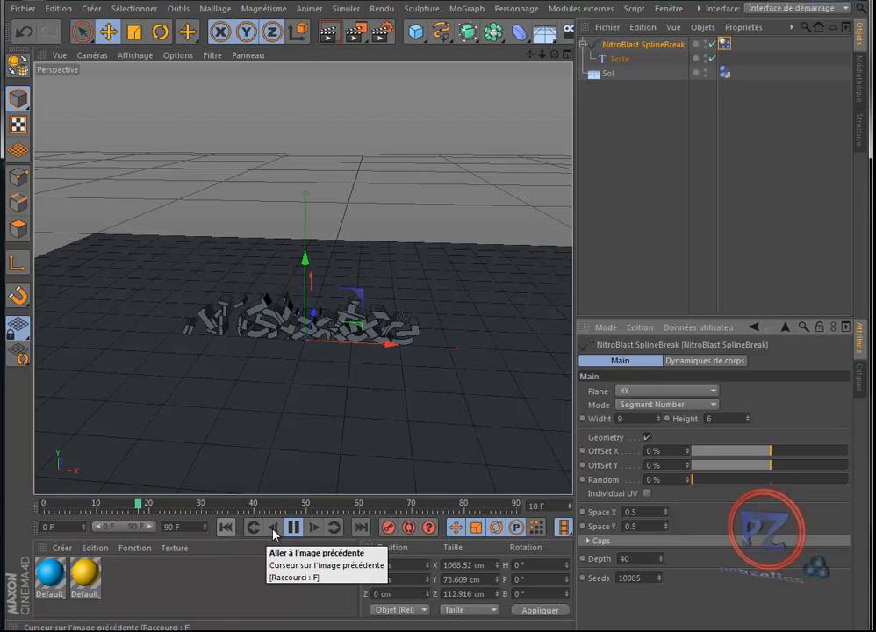
{"action": "left_click", "coordinate": [293, 527]}
{"action": "left_click", "coordinate": [226, 528]}
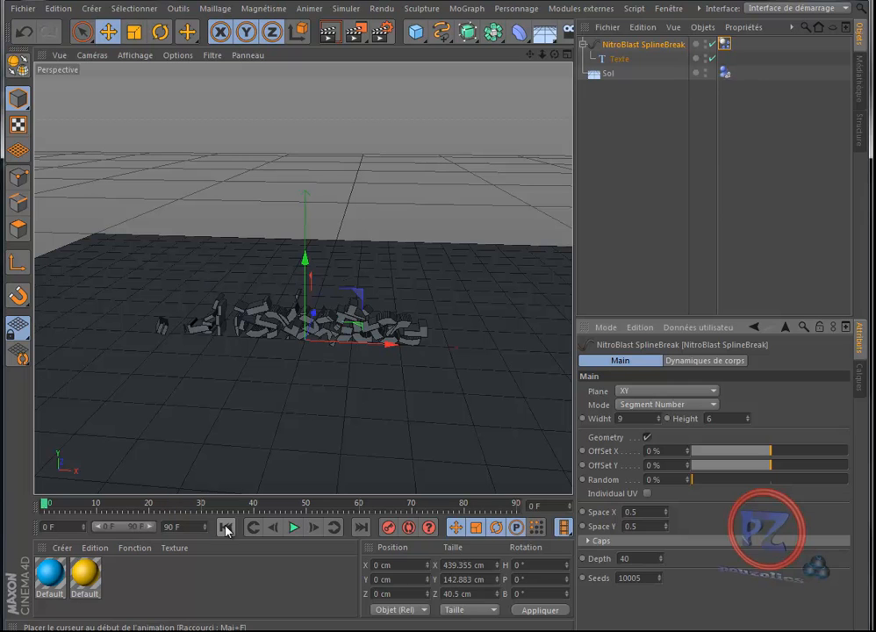